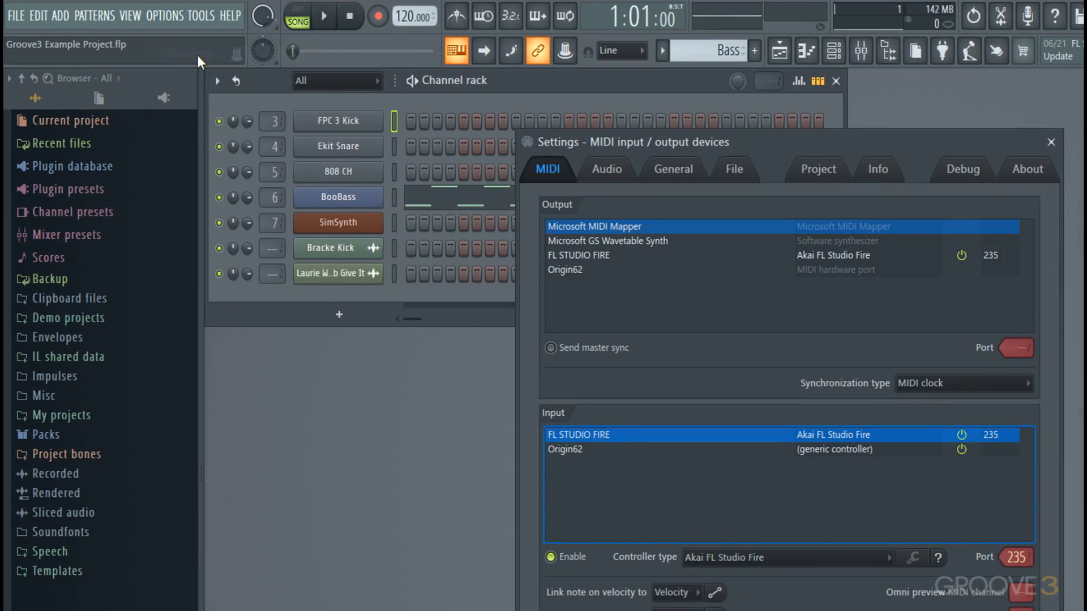
Step: Choose Origin62 as the MIDI input controller and close the MIDI settings window
left_click(589, 450)
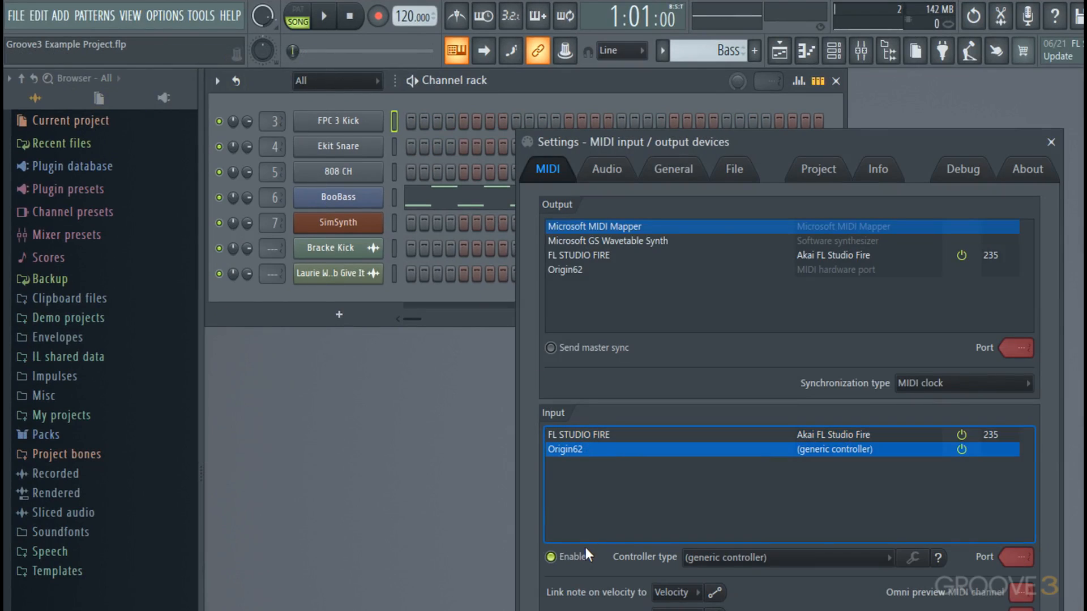
left_click(1051, 142)
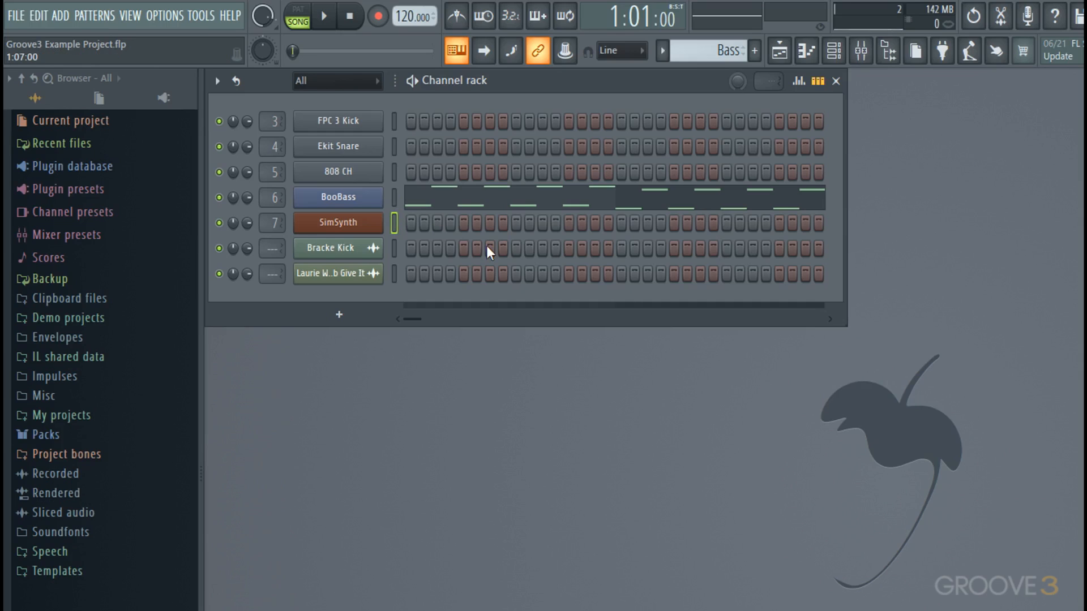
Step: Add an FL Keys channel and move it up two rows to sit right below SimSynth
left_click(340, 315)
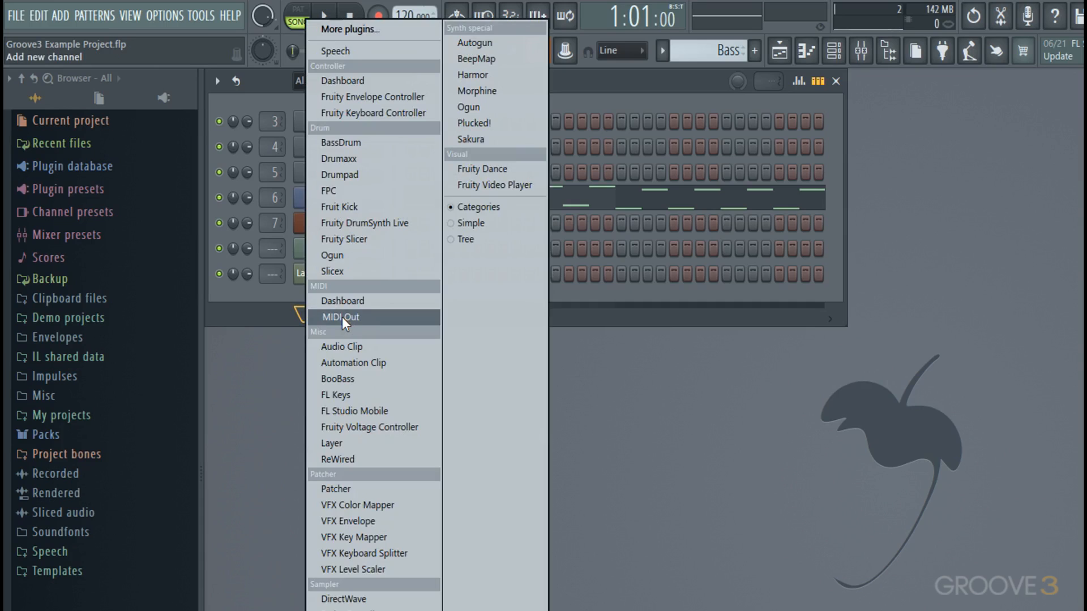
left_click(376, 394)
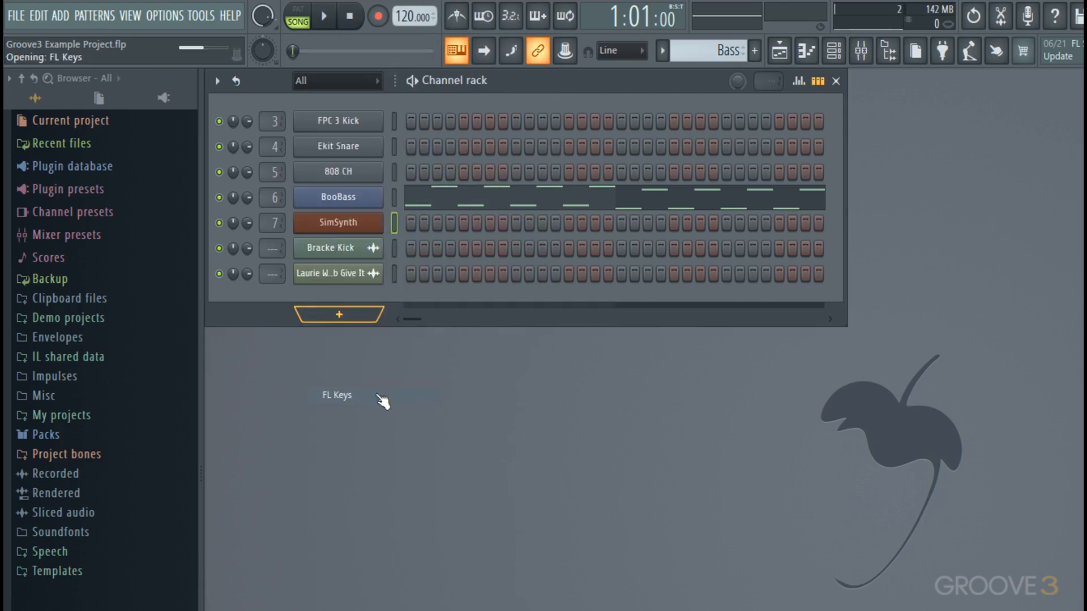
left_click_drag(406, 158, 575, 369)
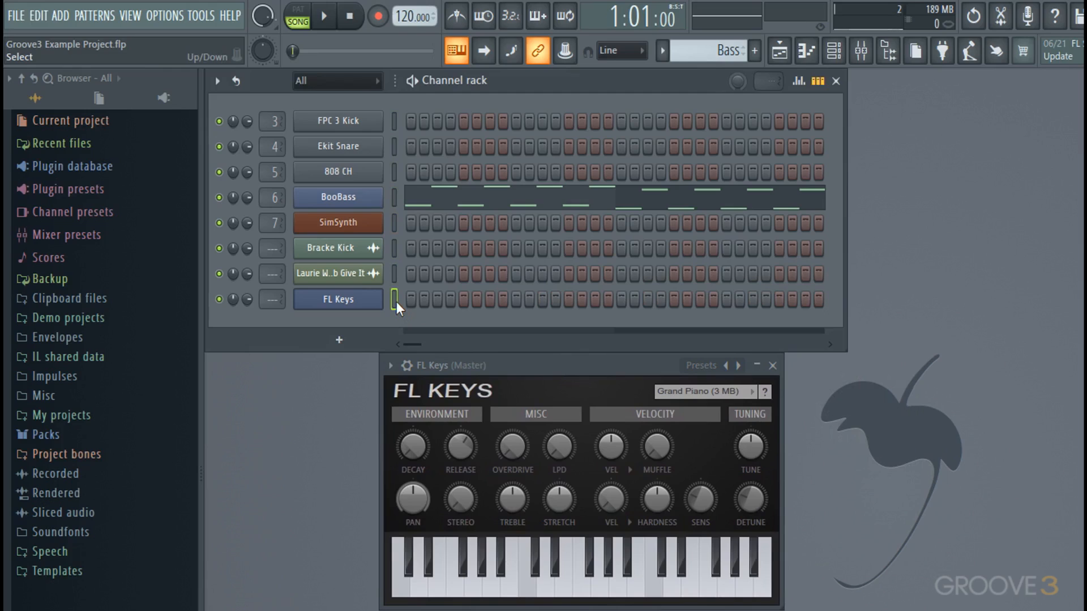
key("alt+Up")
key("alt+Up")
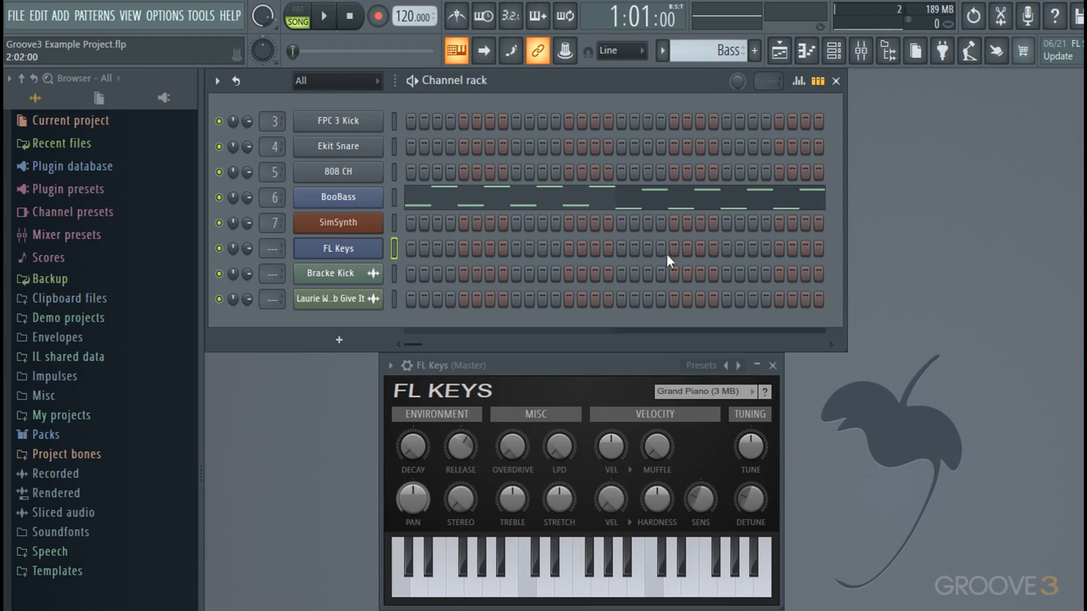
Step: Create a new empty pattern named 'Piano'
left_click(755, 50)
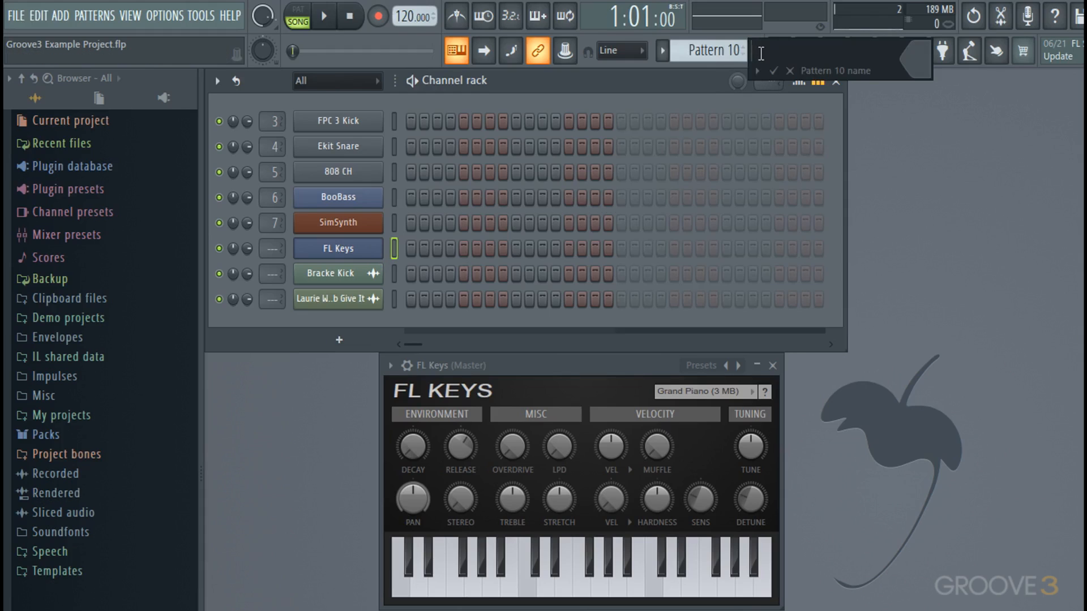
type("Piano")
key("Return")
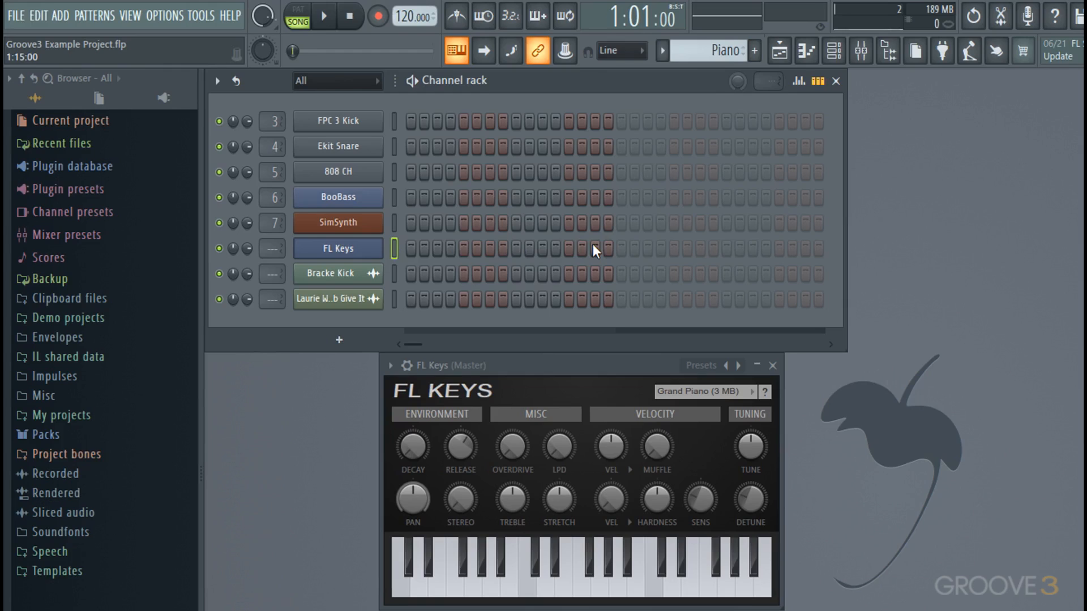
Step: Arm recording to capture notes and automation, keeping the recording prompt enabled
left_click(379, 21)
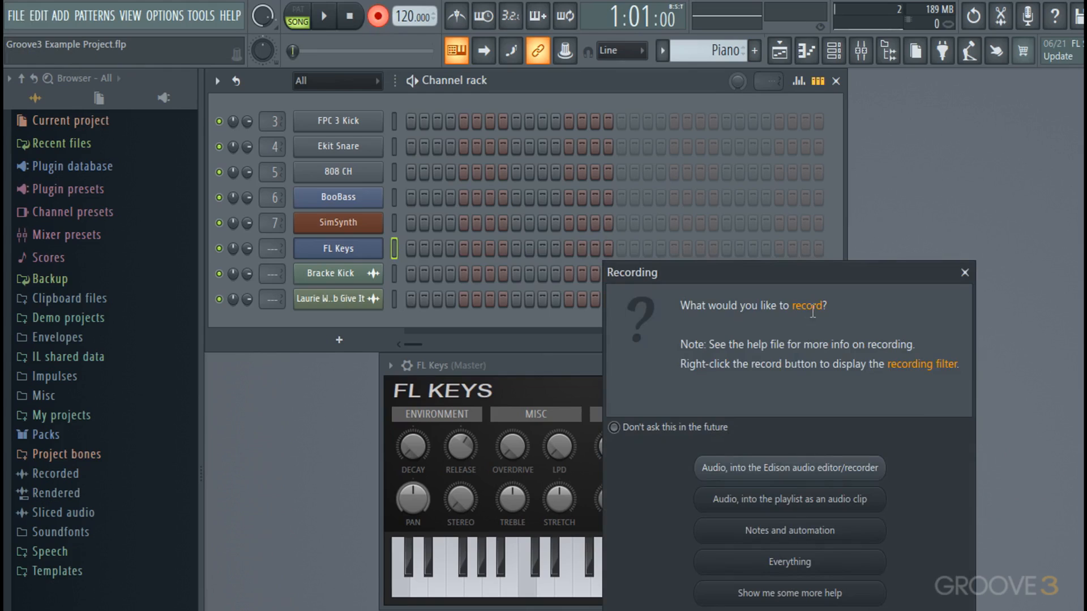
left_click(710, 436)
left_click(712, 436)
left_click(834, 541)
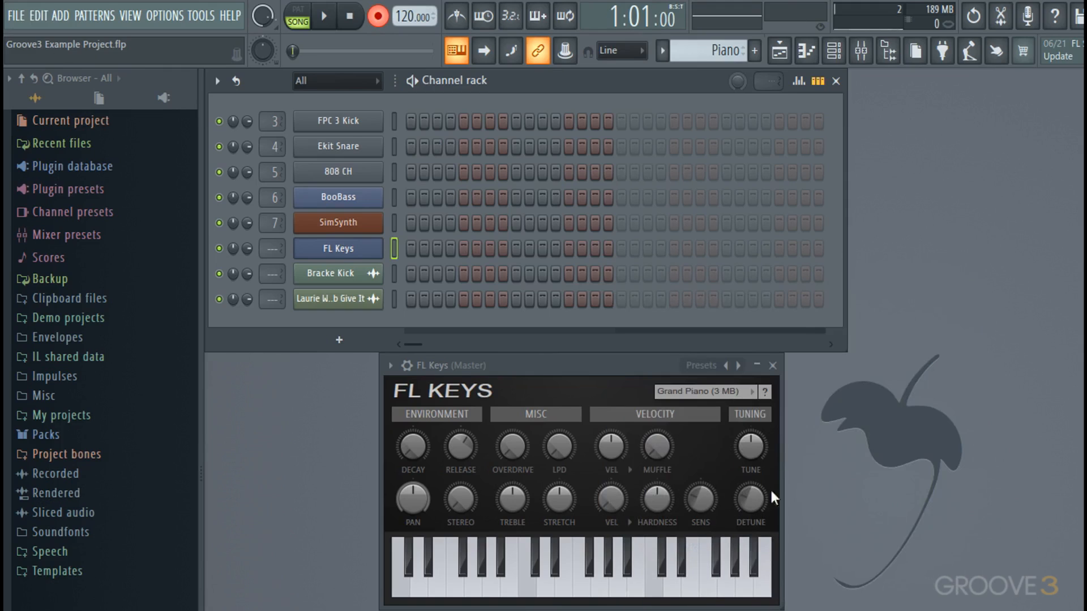
right_click(381, 24)
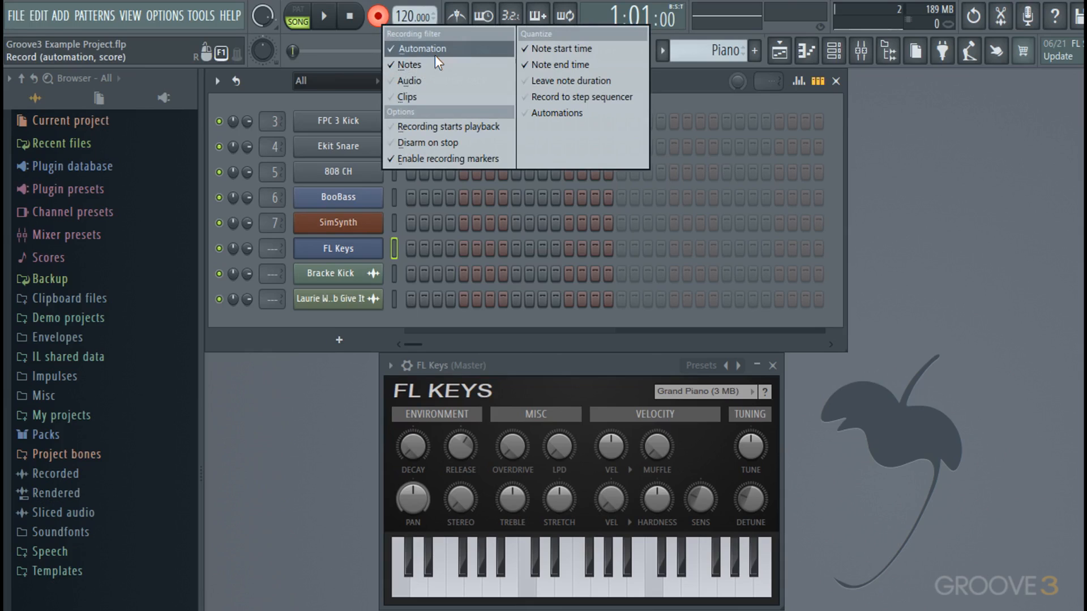
Step: Tick Clips in the recording filter, leaving auto-start playback off
left_click(432, 97)
left_click(442, 127)
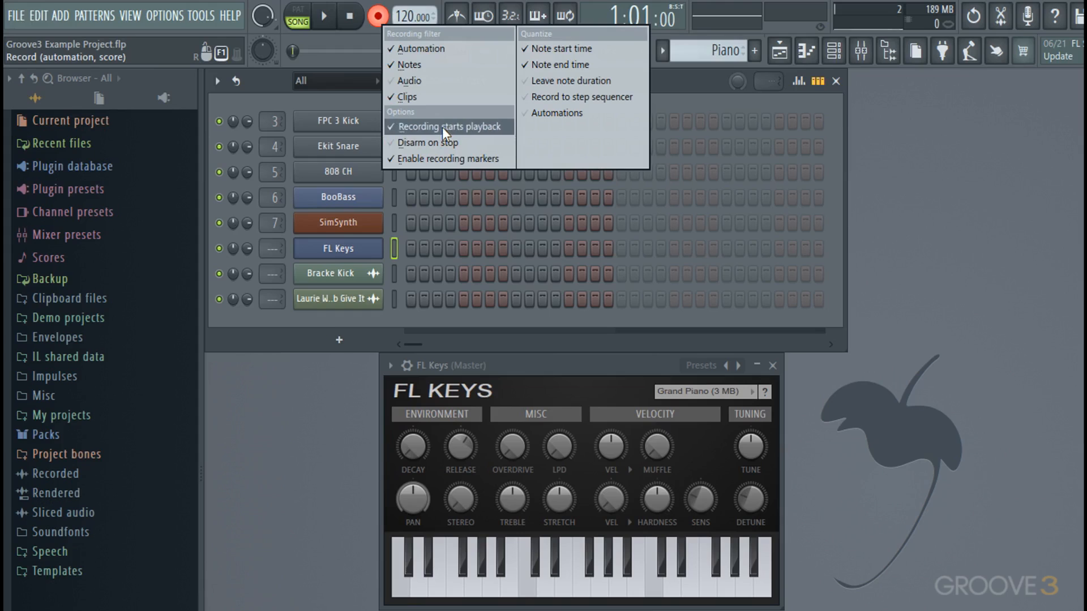
left_click(454, 97)
left_click(449, 125)
left_click(463, 91)
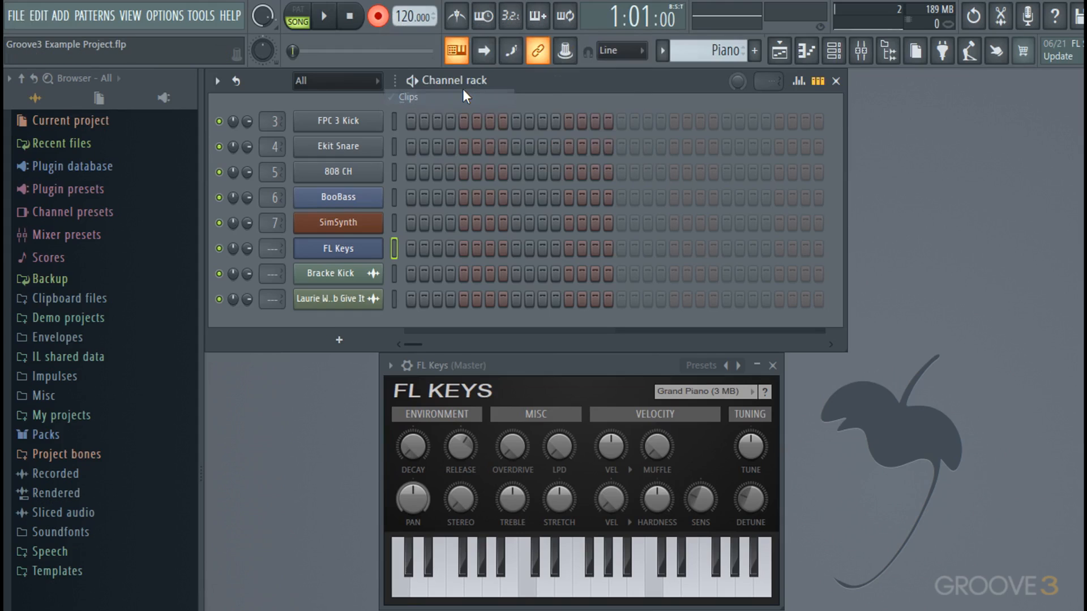
right_click(380, 16)
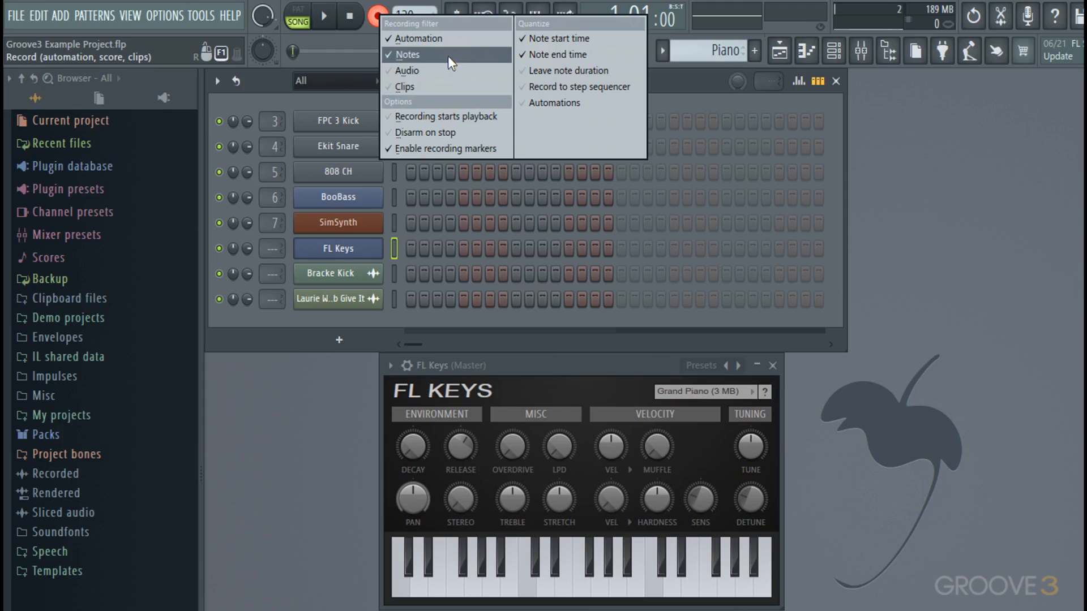
Step: Close the recording filter, check the snap options unchanged, and open the FL Keys channel menu
left_click(635, 53)
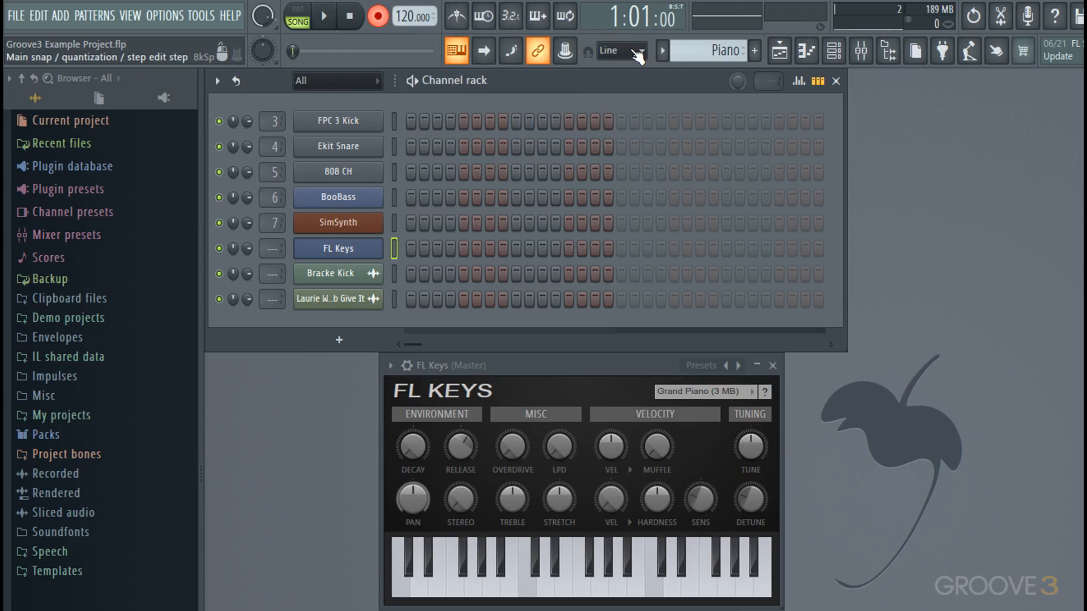
left_click(637, 52)
left_click(636, 52)
right_click(350, 253)
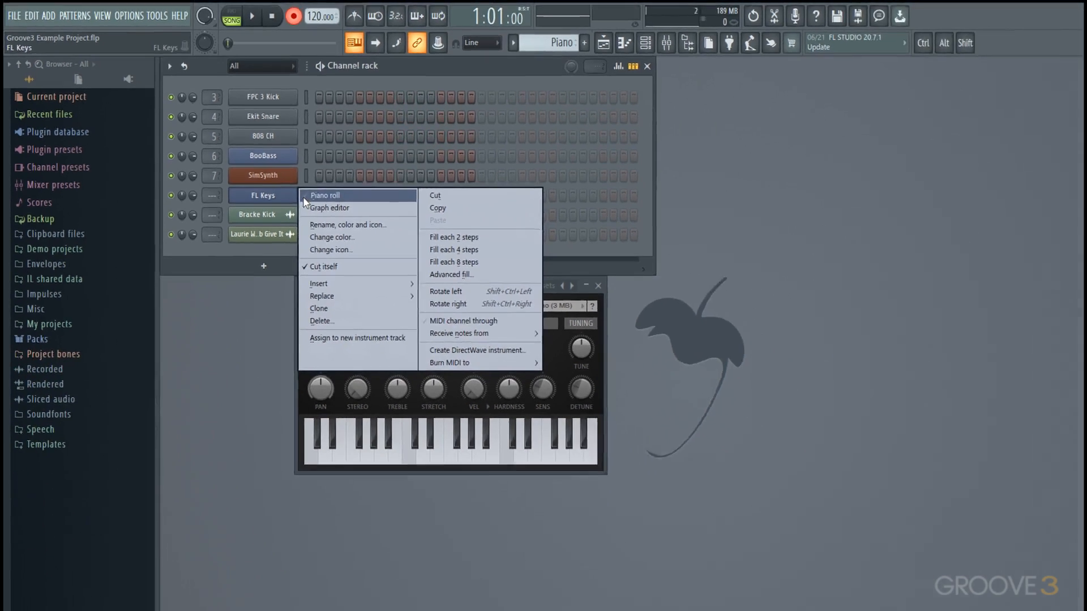
Step: Open the FL Keys piano roll, enable metronome and count-in, switch to pattern mode, and record
left_click(392, 249)
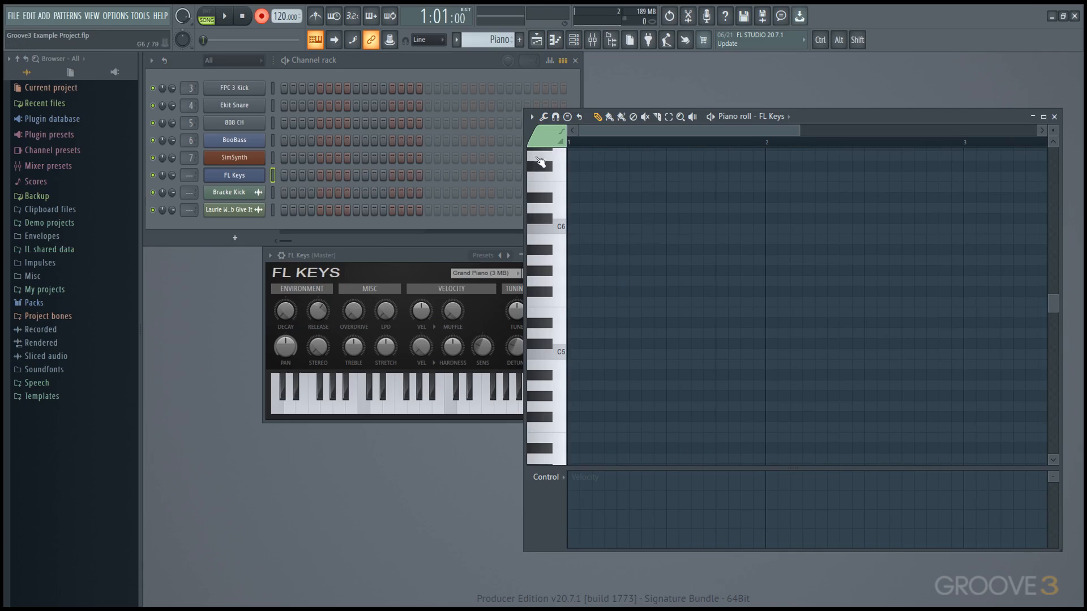
left_click(380, 59)
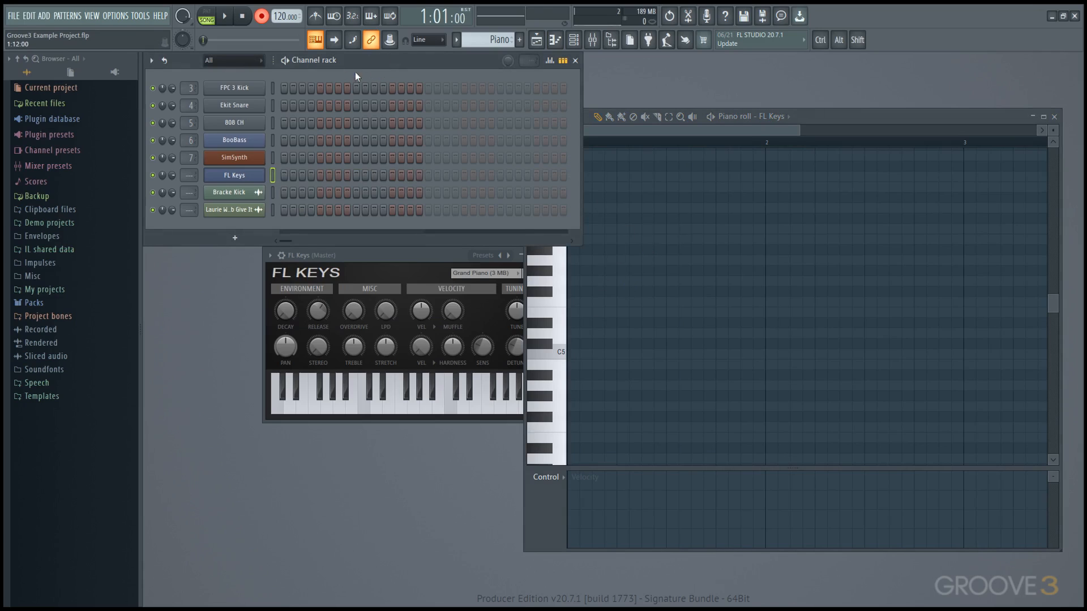
left_click(320, 19)
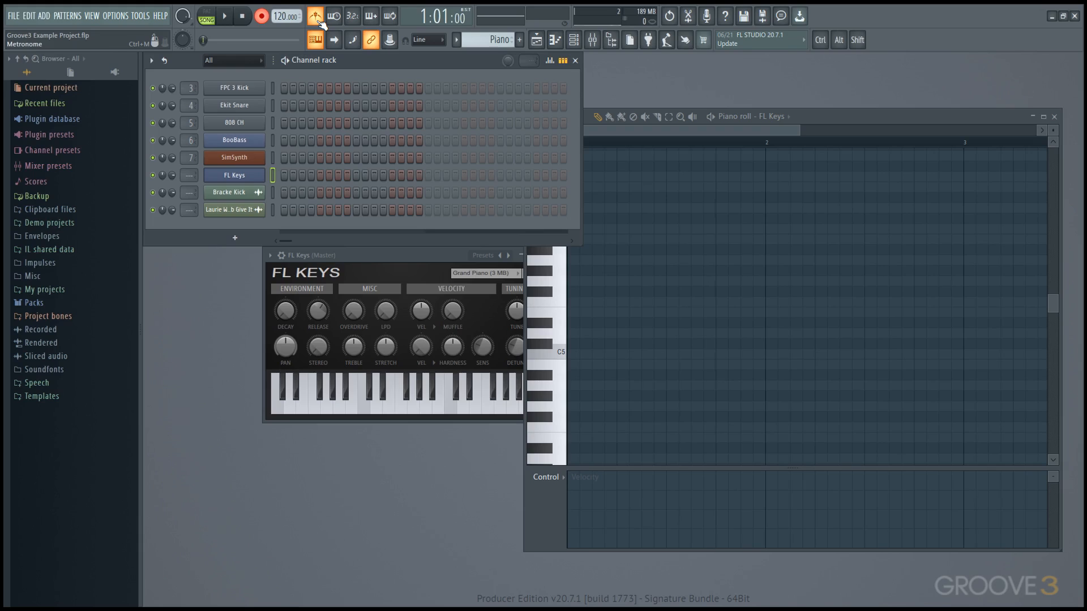
left_click(352, 17)
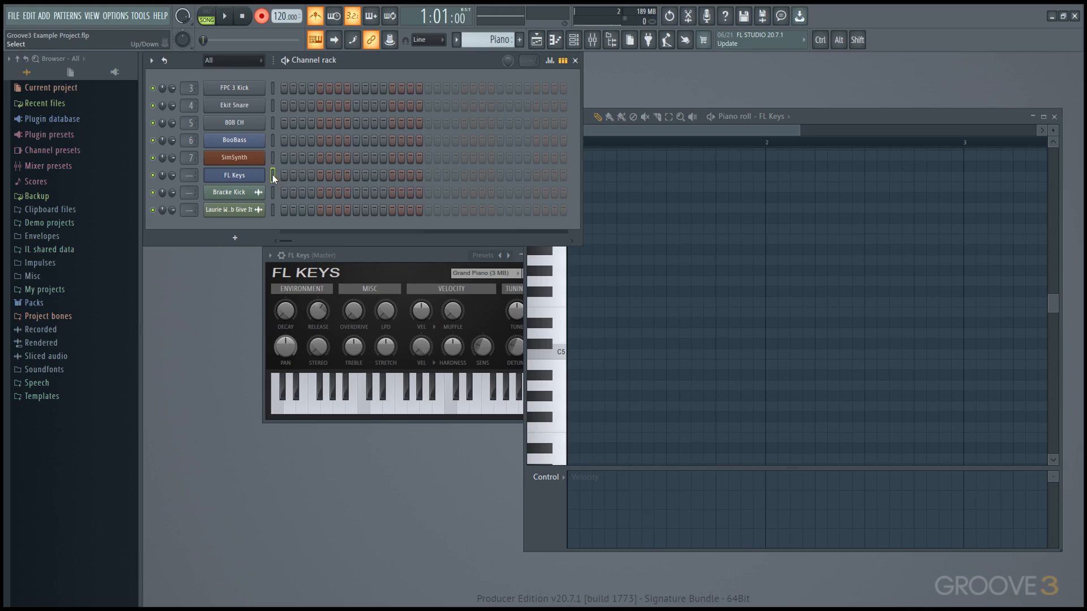
left_click(211, 18)
key("space")
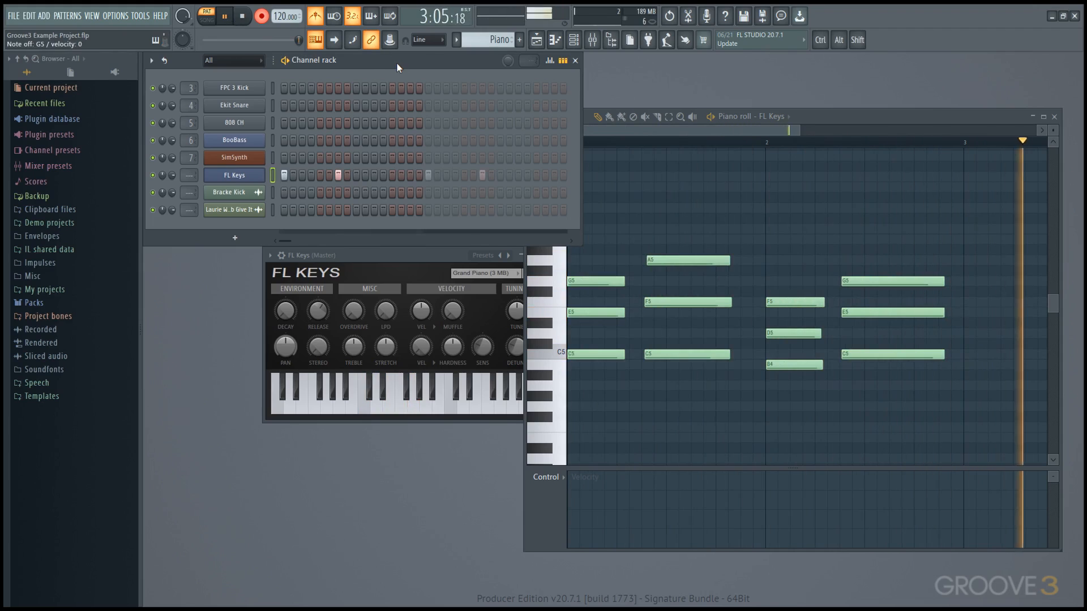
Step: Stop recording and pan the piano roll across the recorded FL Keys chords
key("space")
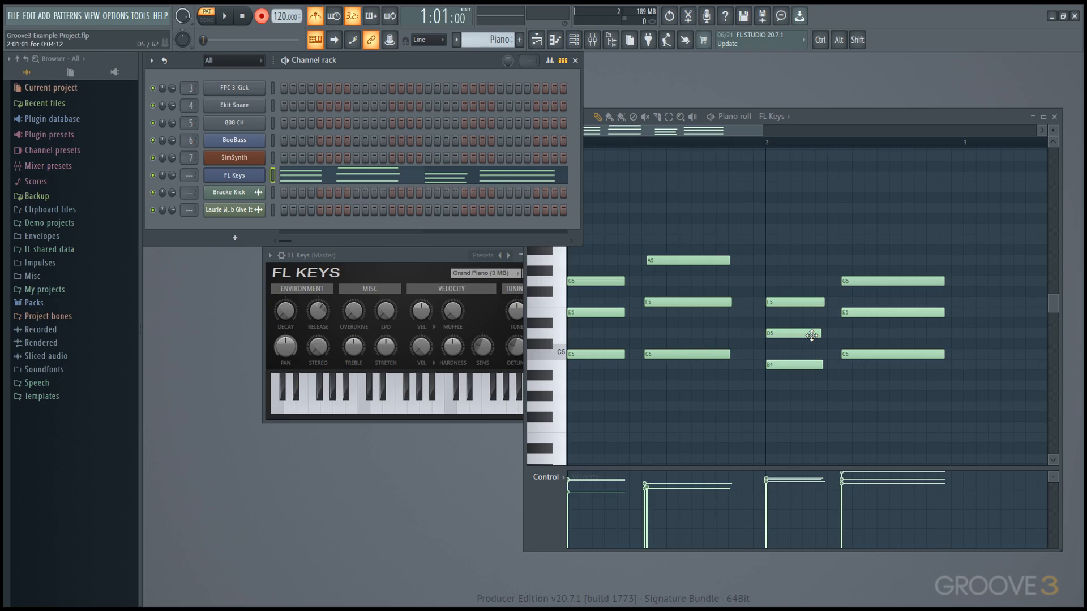
scroll(699, 292, "up", 3)
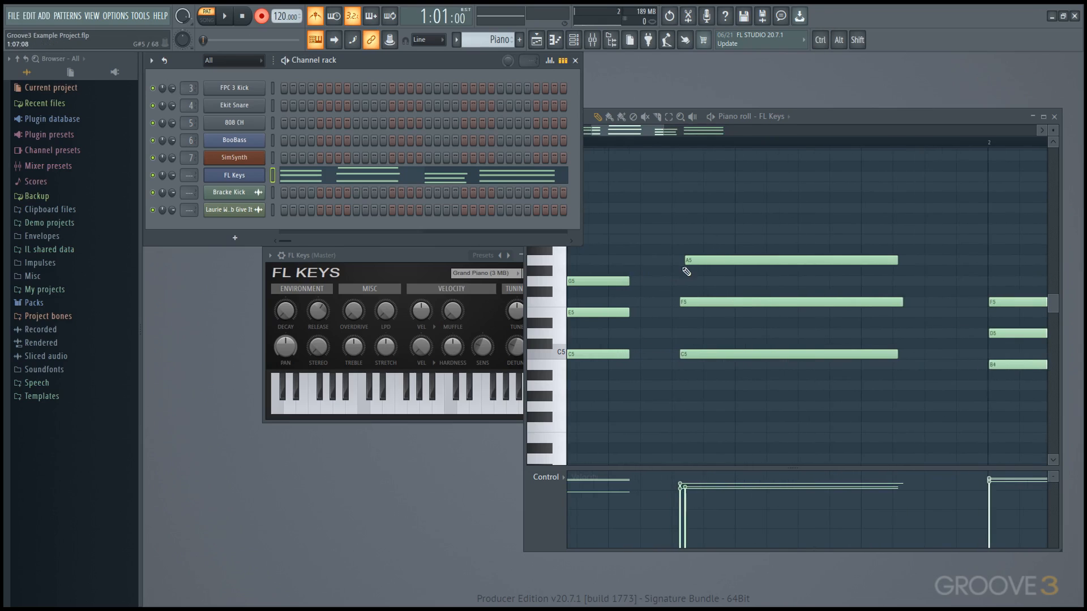
scroll(683, 274, "down", 3)
left_click_drag(684, 273, 711, 282)
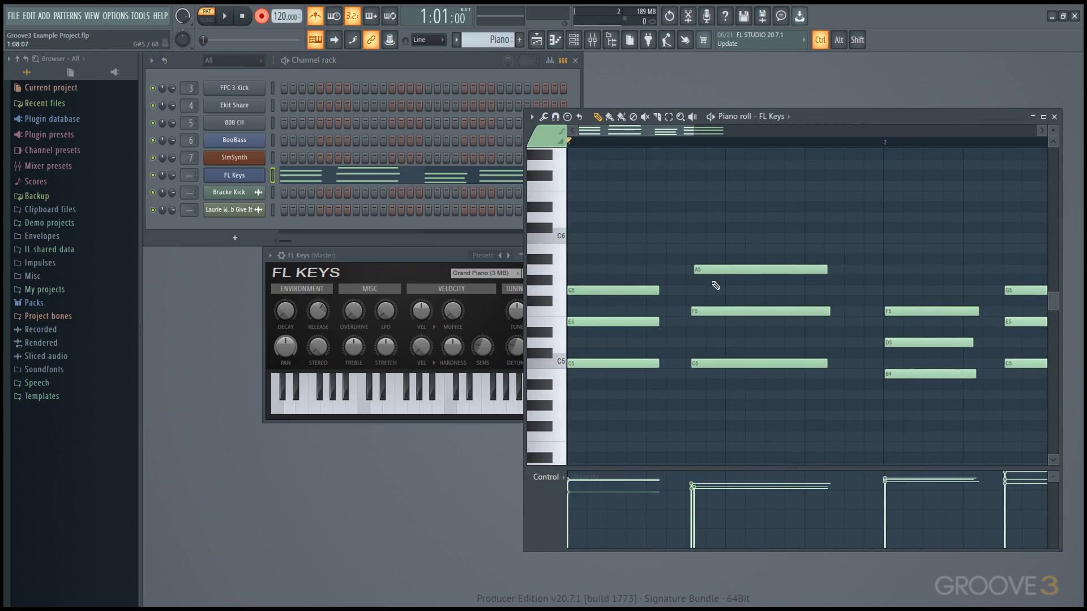
Step: Quantize the recorded notes, undo it, and bring up the quantizer settings
key("ctrl+q")
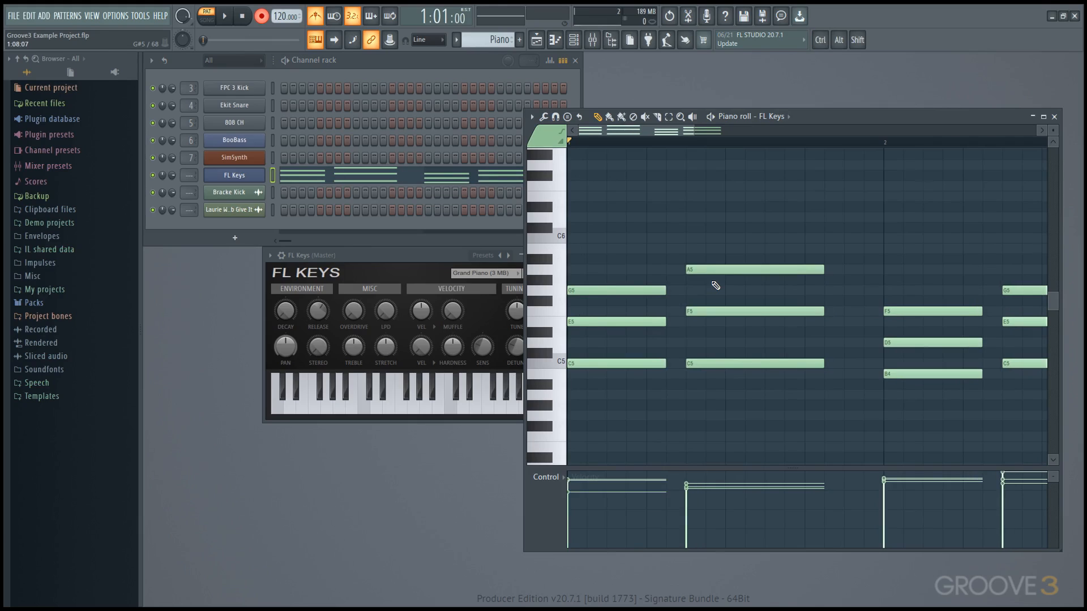
scroll(716, 285, "down", 2)
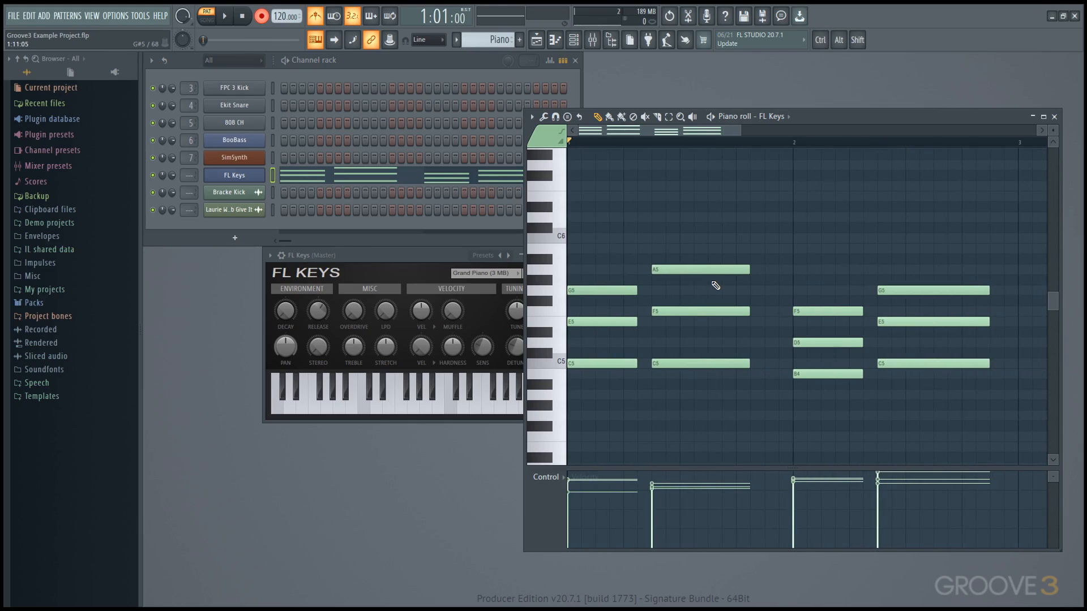
key("ctrl+z")
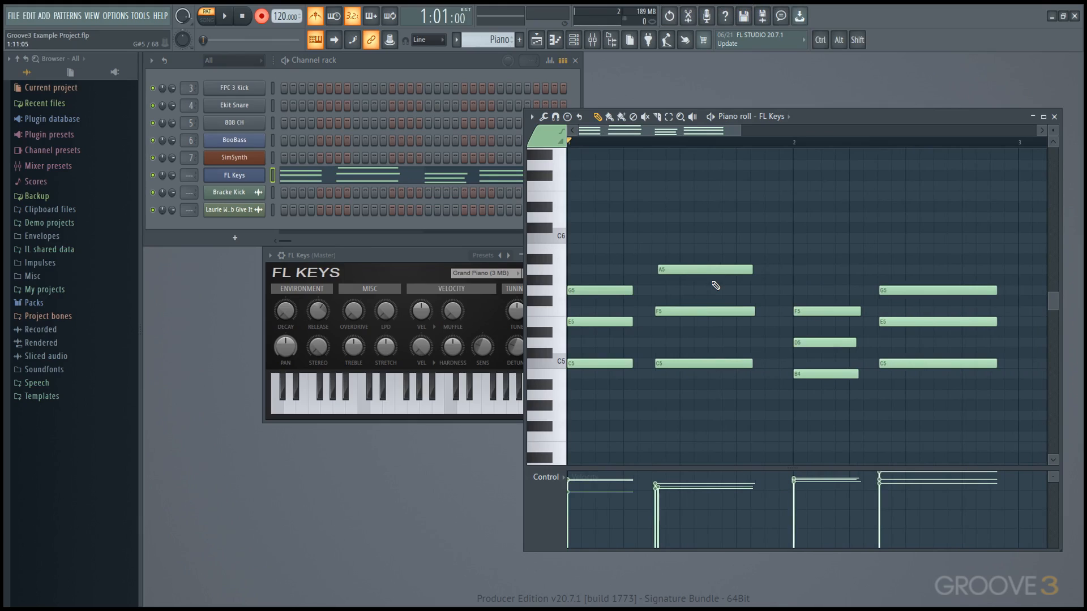
key("alt+q")
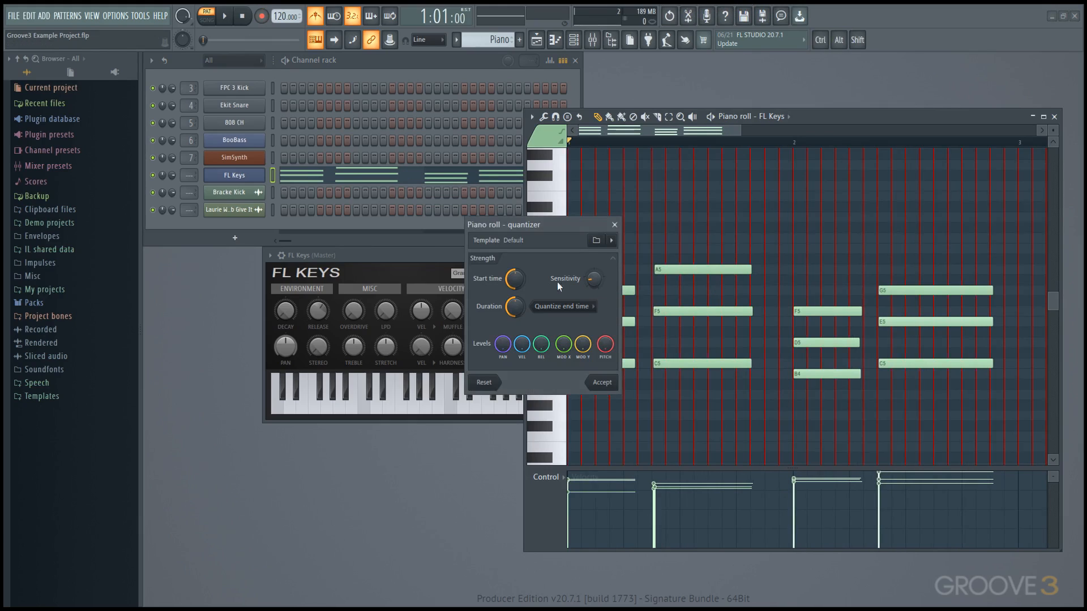
Step: Lower the quantizer's start-time strength, leave the end time unchanged, and close the quantizer
left_click_drag(515, 278, 514, 288)
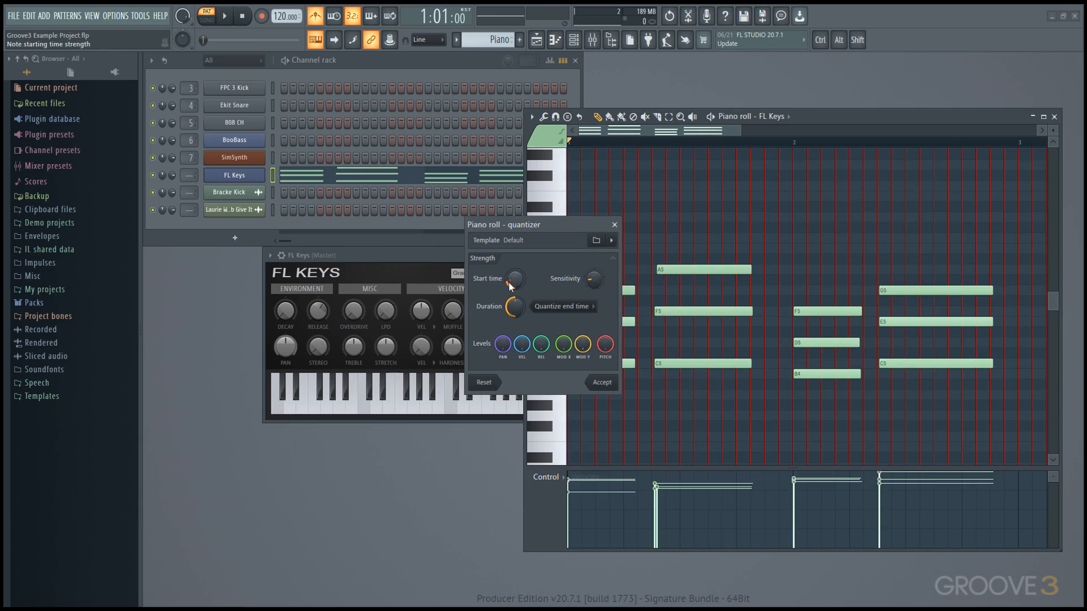
left_click(558, 306)
left_click(559, 306)
left_click(614, 225)
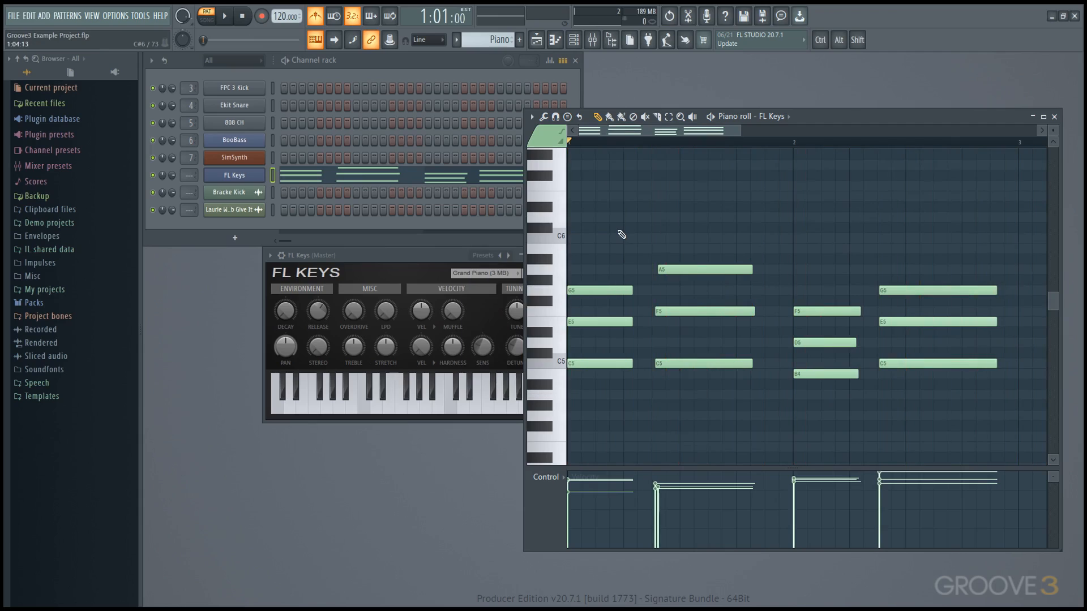
Step: Quick quantize all notes, then undo the quantize and the recorded take
left_click(544, 117)
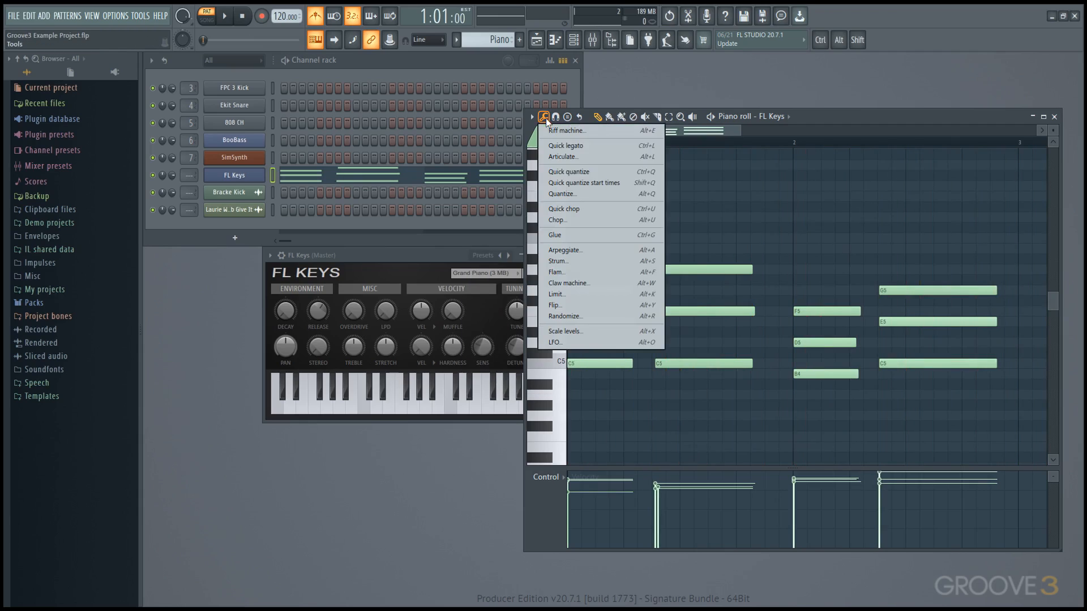
left_click(649, 195)
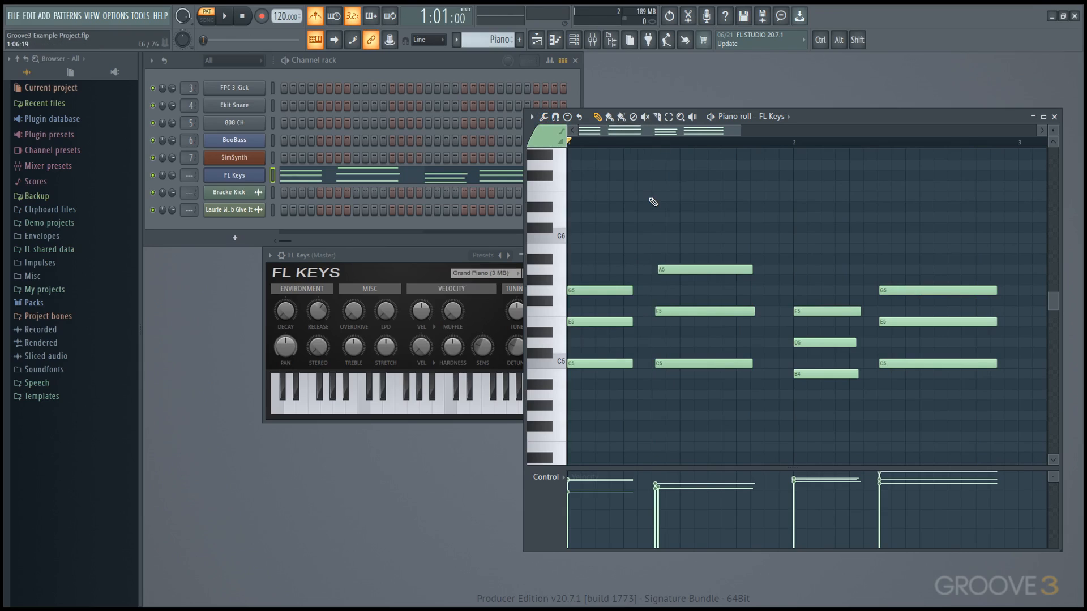
key("ctrl+q")
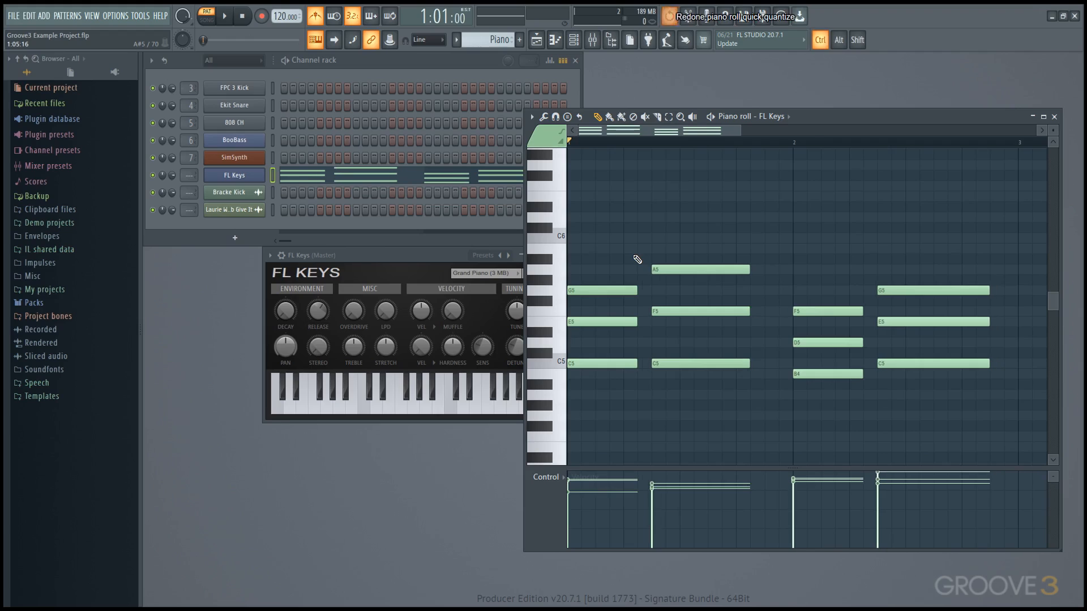
key("ctrl+alt+z")
key("ctrl+alt+z")
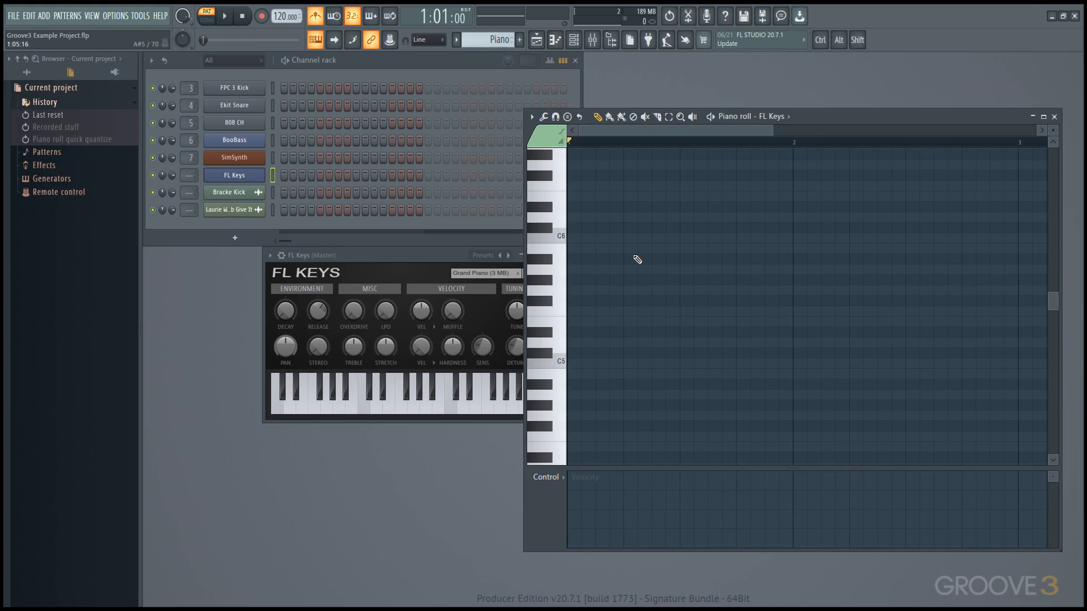
Step: Set the main snap to Step, record notes and automation, and capture a new chord take
left_click(416, 40)
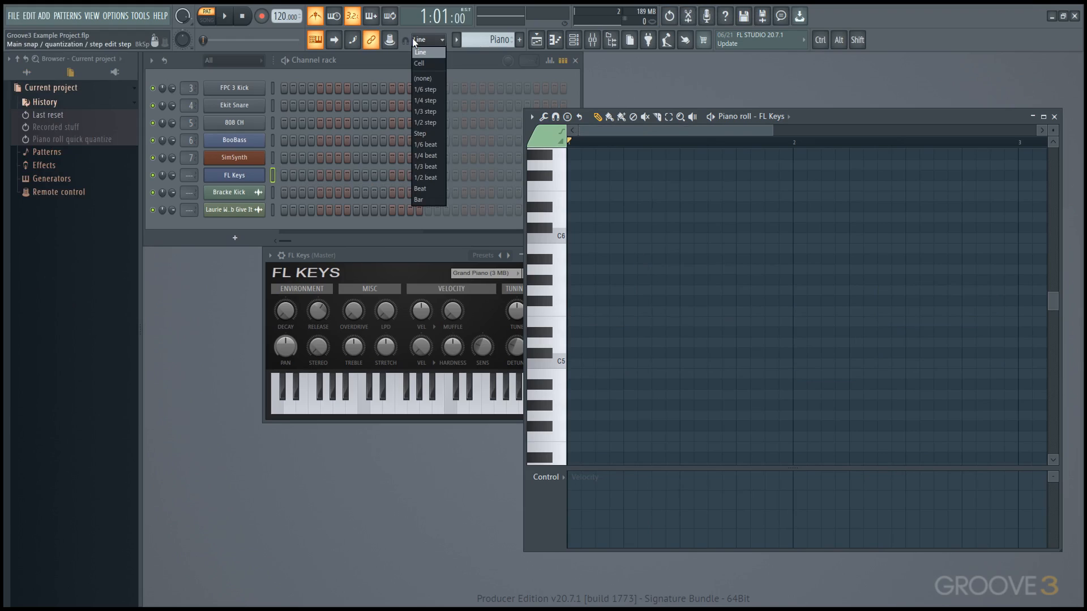
left_click(425, 133)
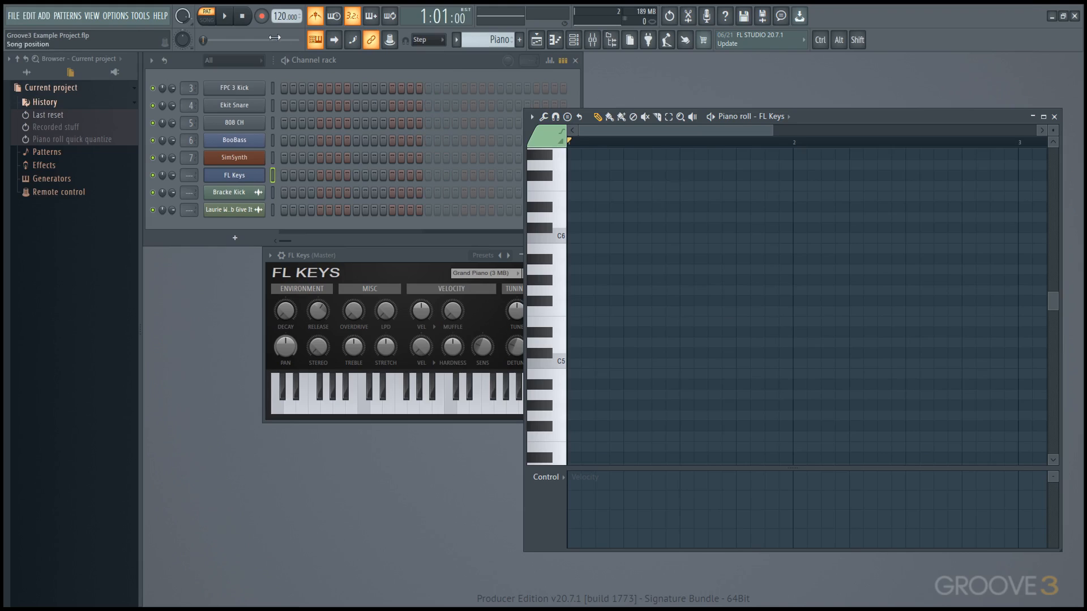
left_click(262, 17)
left_click(572, 372)
key("space")
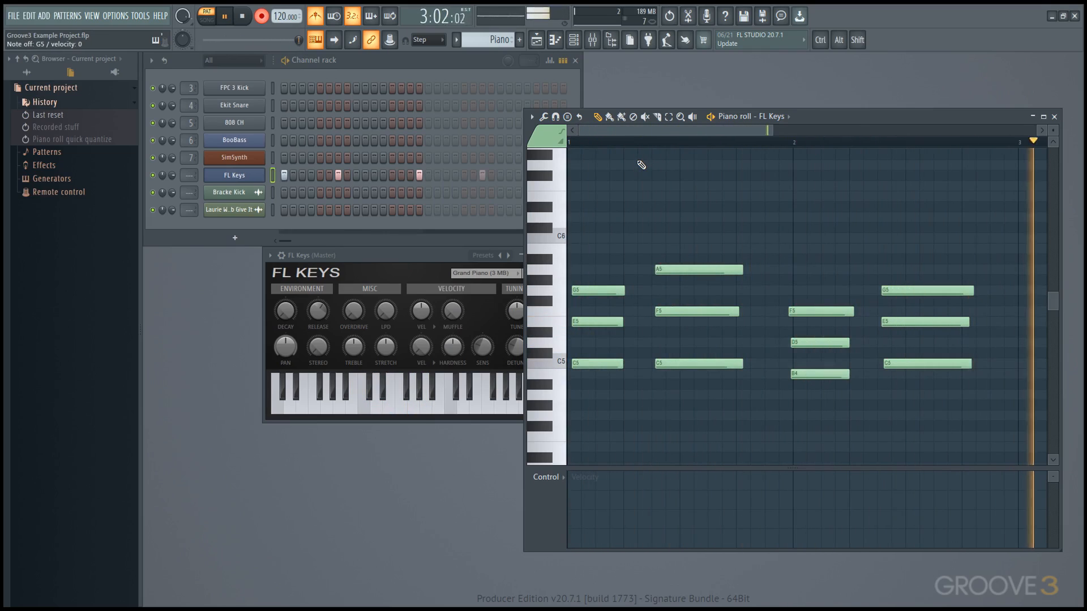
key("space")
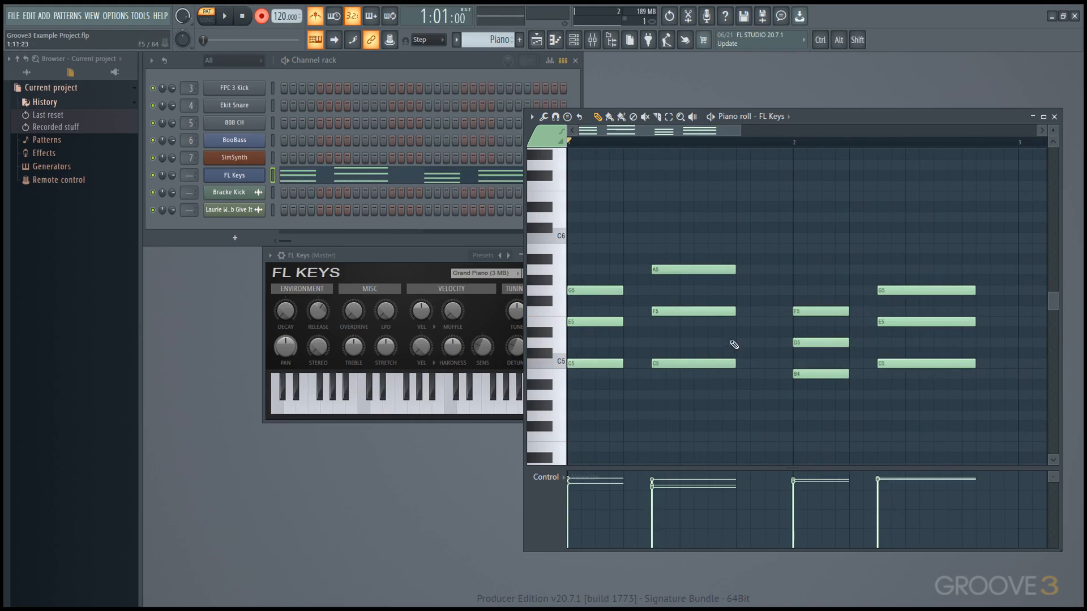
Step: Set the main snap back to Line, undo the previous take, and record the chords again
right_click(261, 16)
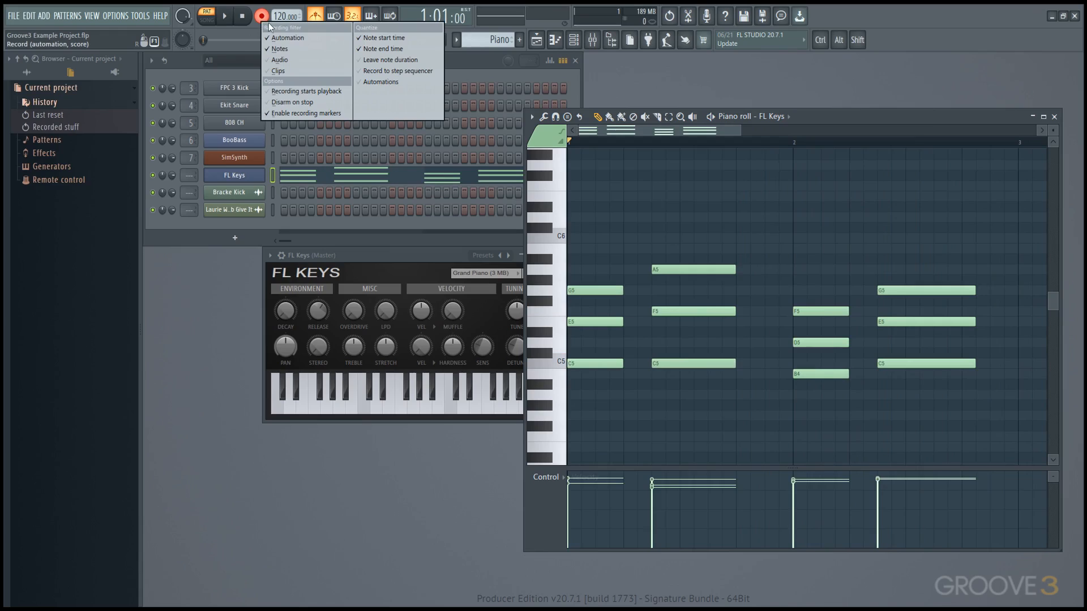
left_click(393, 50)
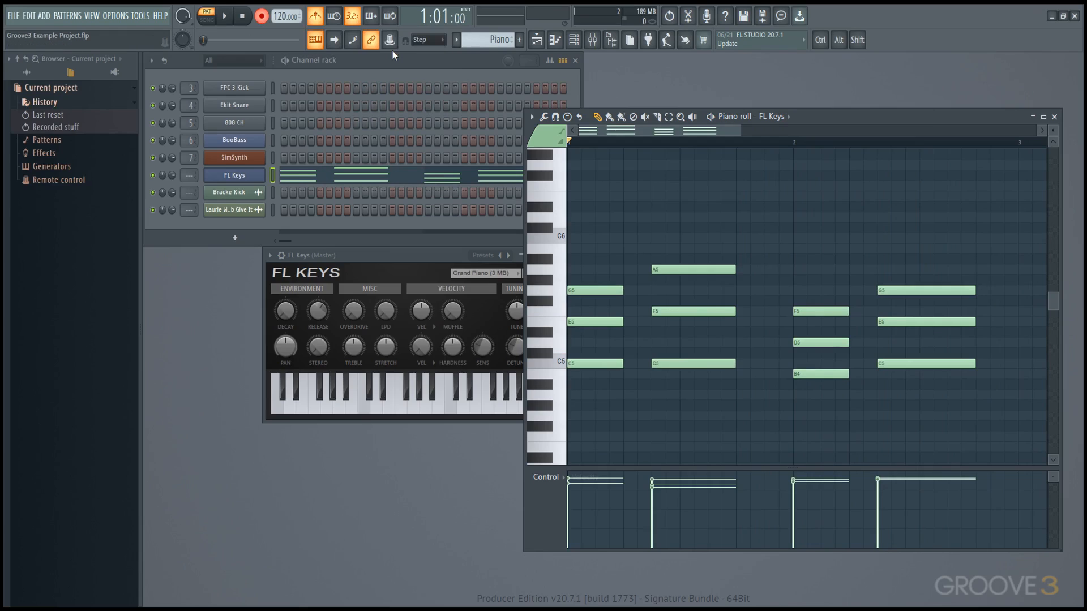
left_click(428, 39)
left_click(424, 52)
key("ctrl+z")
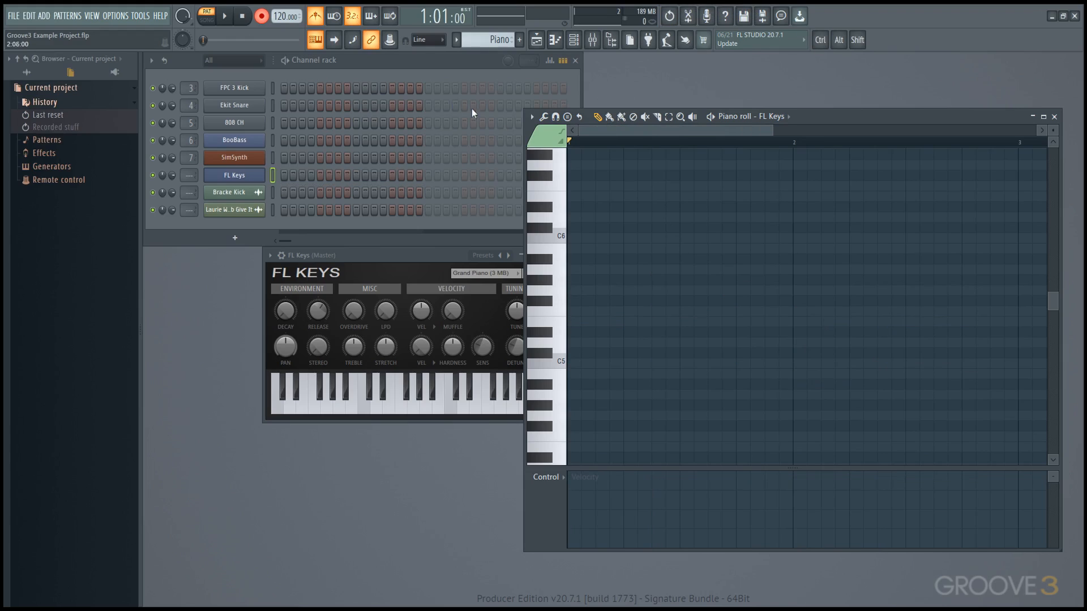
key("space")
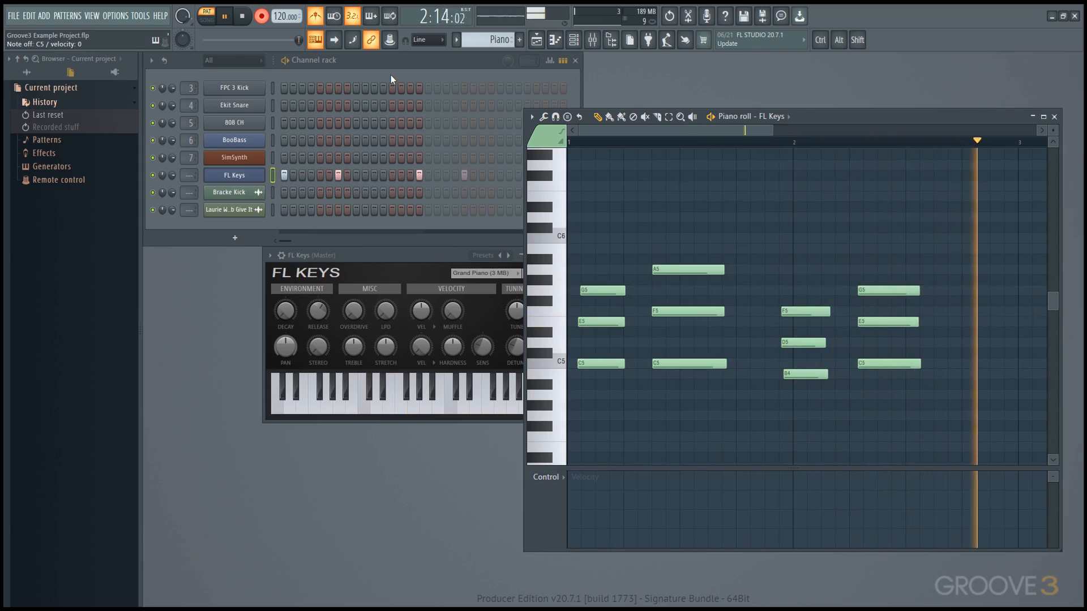
key("space")
Step: Move the C5/E5/G5 chord to the bar start and nudge the F5/D5/B4 and last chords later
left_click_drag(597, 236, 588, 388)
left_click_drag(600, 291, 588, 293)
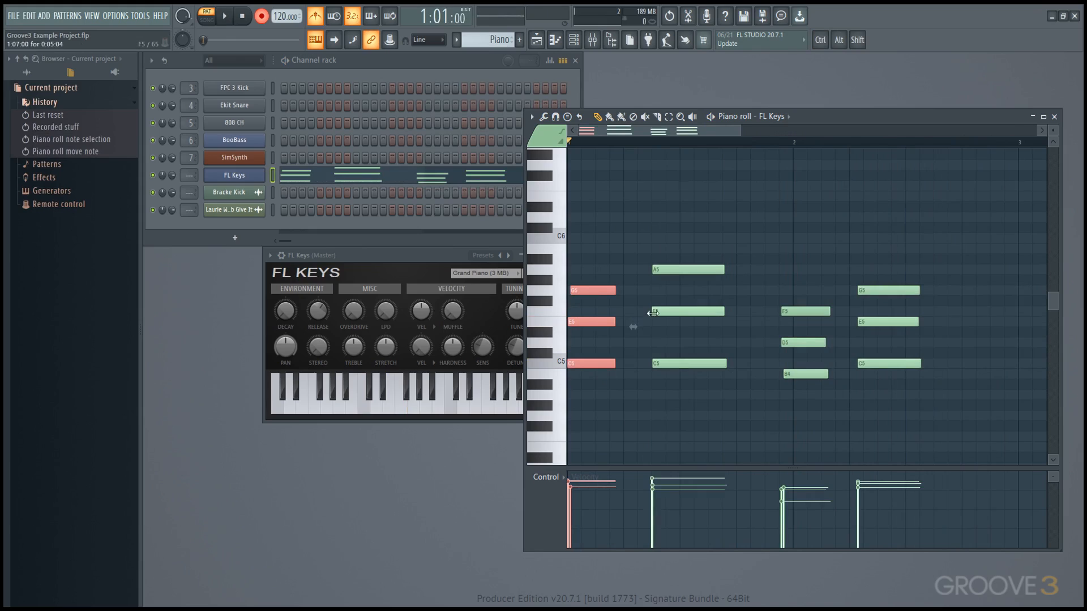
left_click_drag(804, 296, 806, 378, "ctrl")
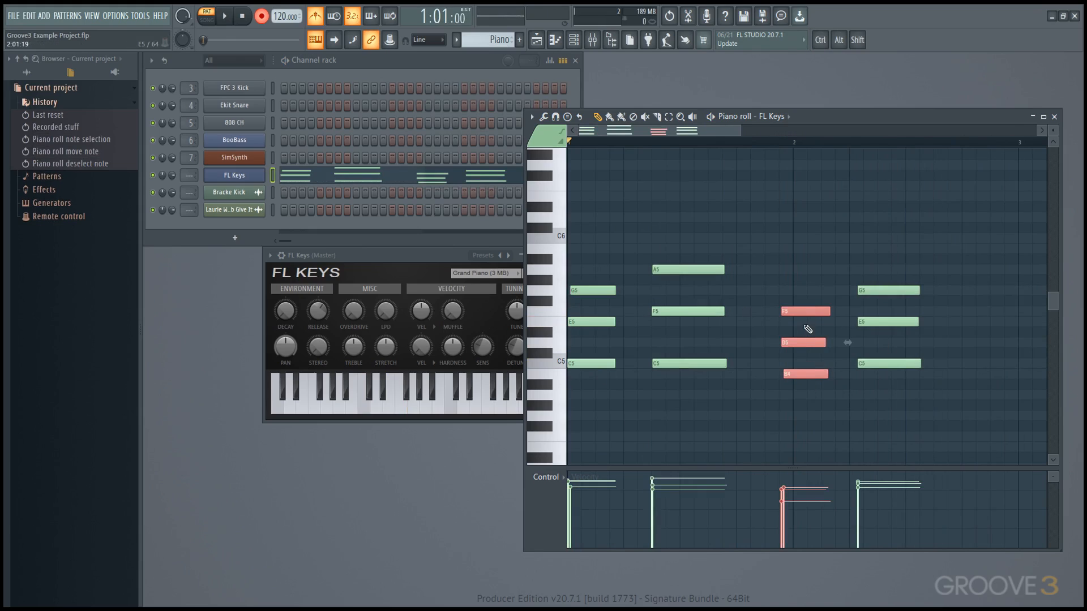
left_click_drag(804, 311, 818, 312)
left_click_drag(870, 265, 872, 373, "ctrl")
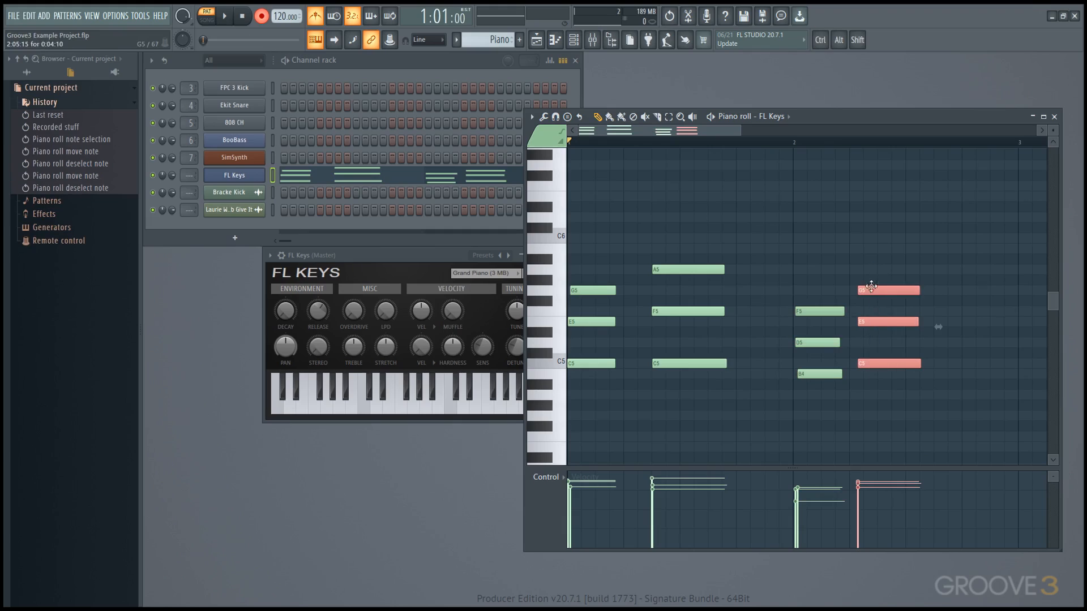
left_click_drag(870, 290, 889, 290, "alt")
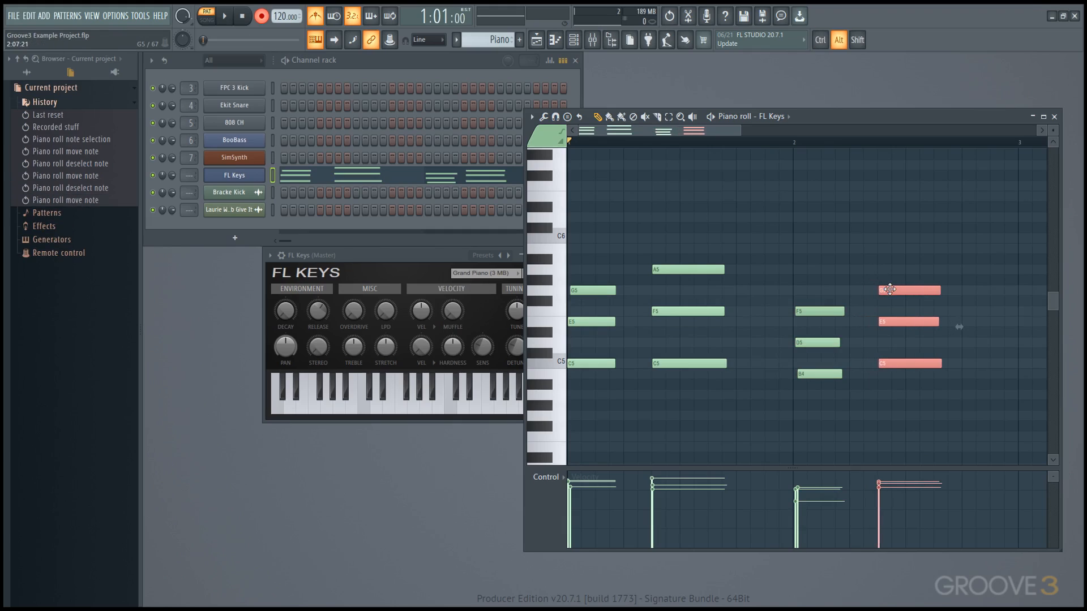
left_click(820, 287)
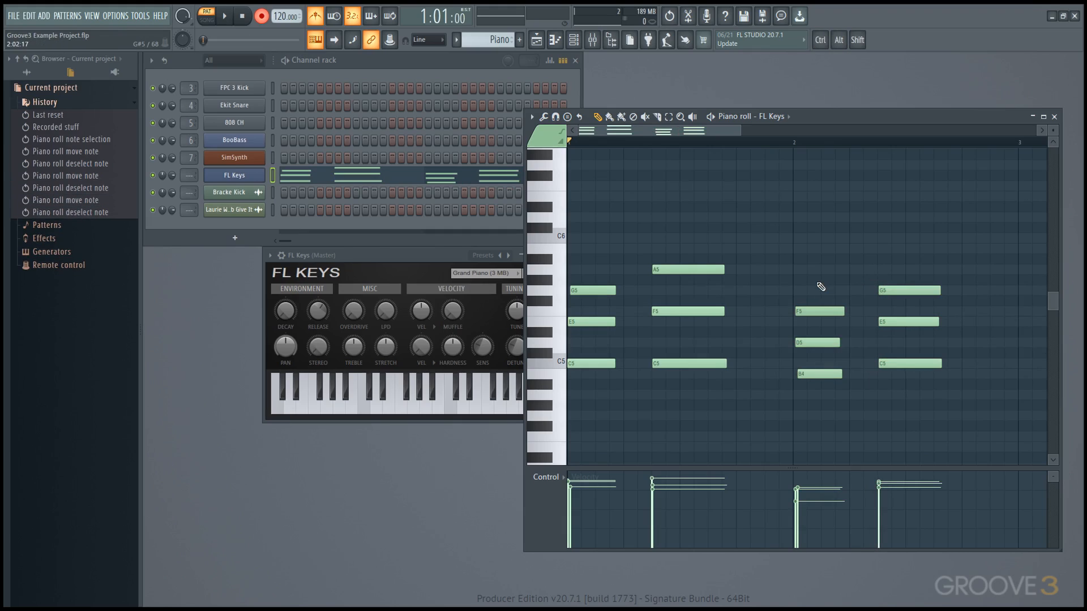
Step: Try quick quantize and start-time quantize, undoing both
key("ctrl+q")
key("ctrl+z")
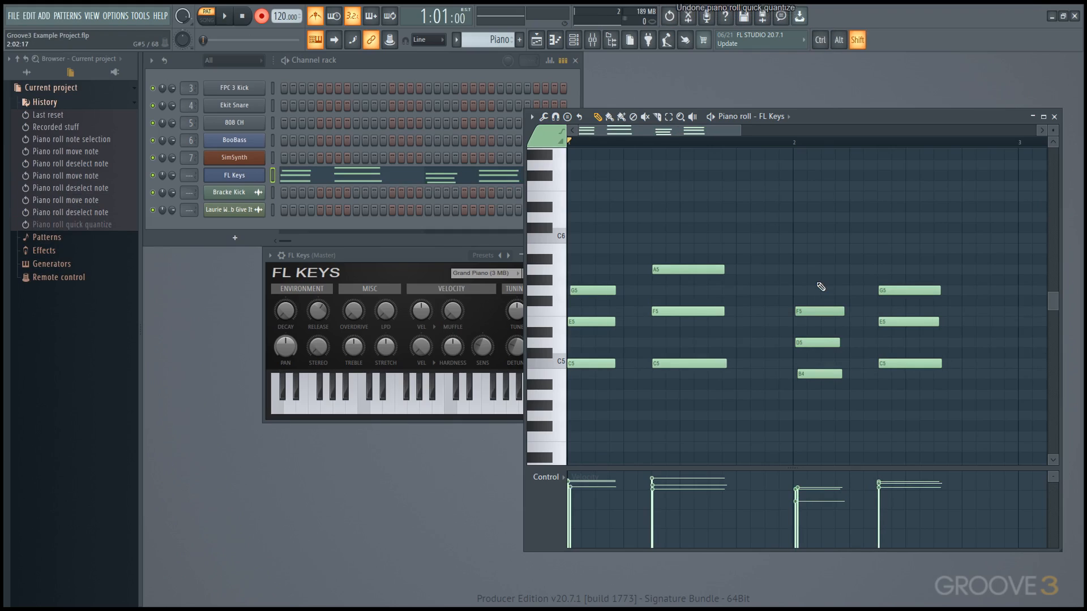
key("shift+q")
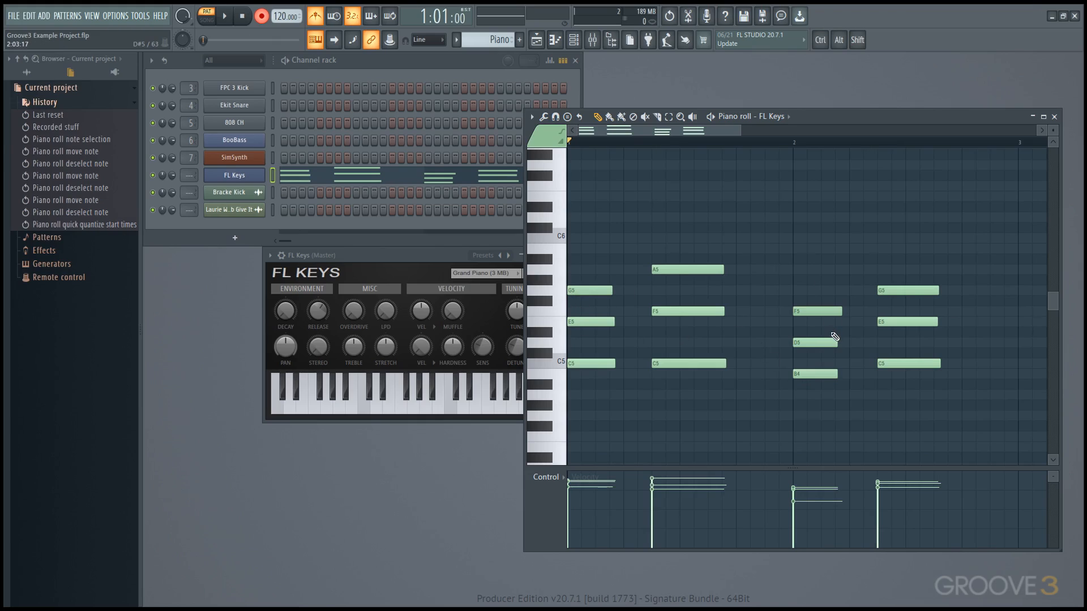
key("ctrl+z")
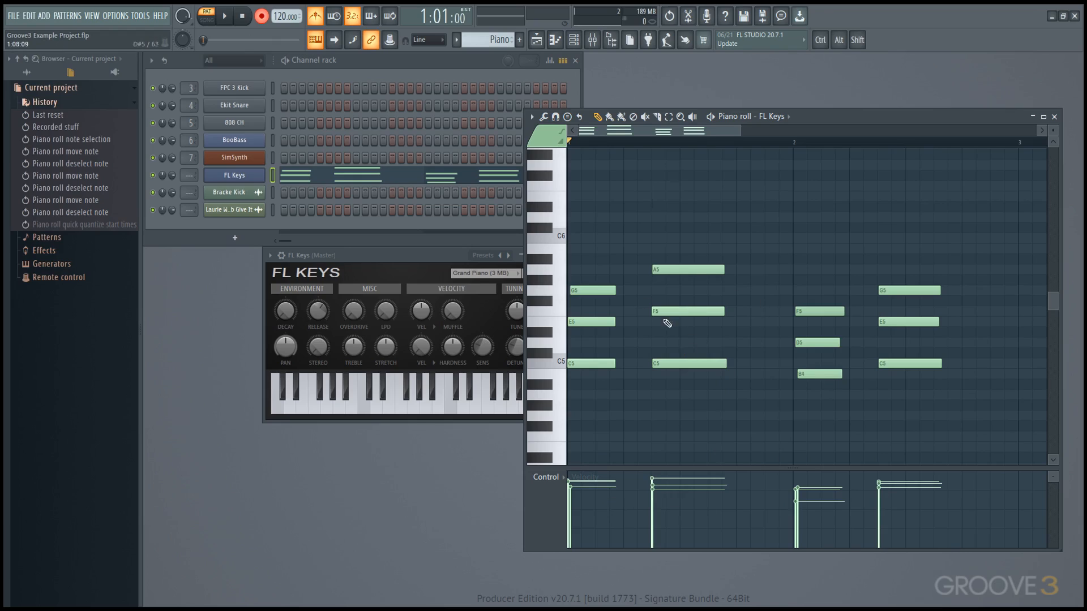
Step: Snap the first C5/E5/G5 chord to the bar start, slice the A5/F5/C5 chord, and shift its second half later
left_click_drag(585, 225, 590, 378)
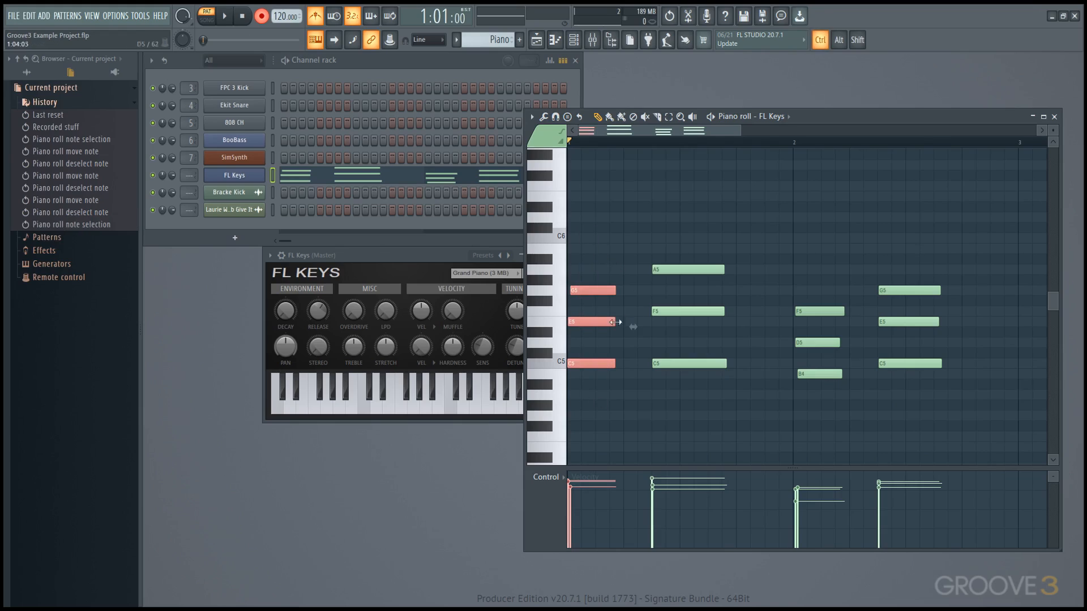
key("shift+q")
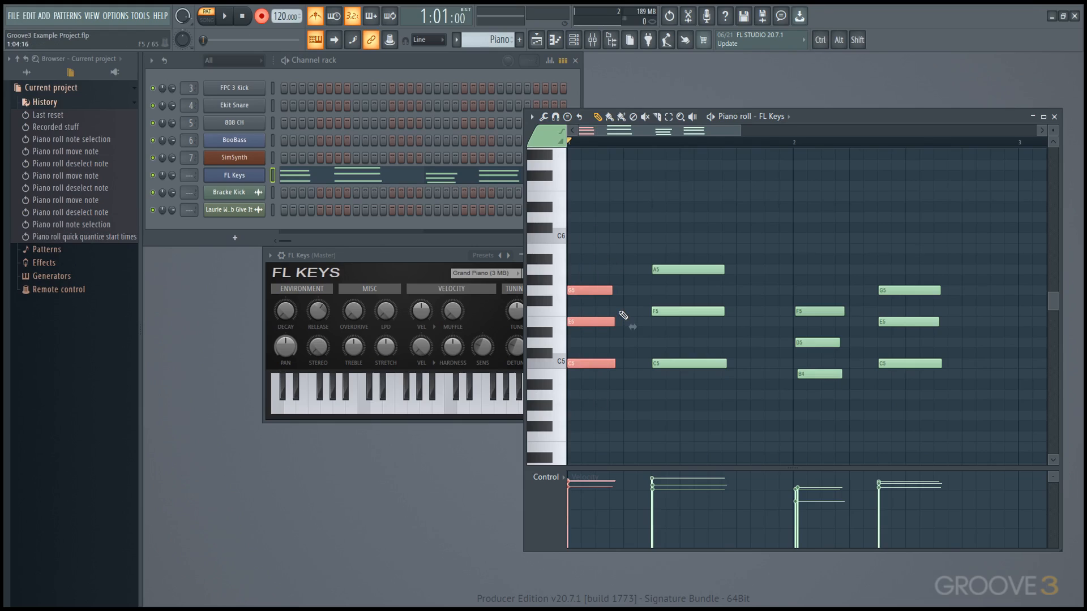
mouse_move(678, 390)
left_mouse_down()
mouse_move(682, 230)
mouse_move(691, 396)
left_mouse_up()
left_click(688, 242)
left_click_drag(693, 314, 721, 315)
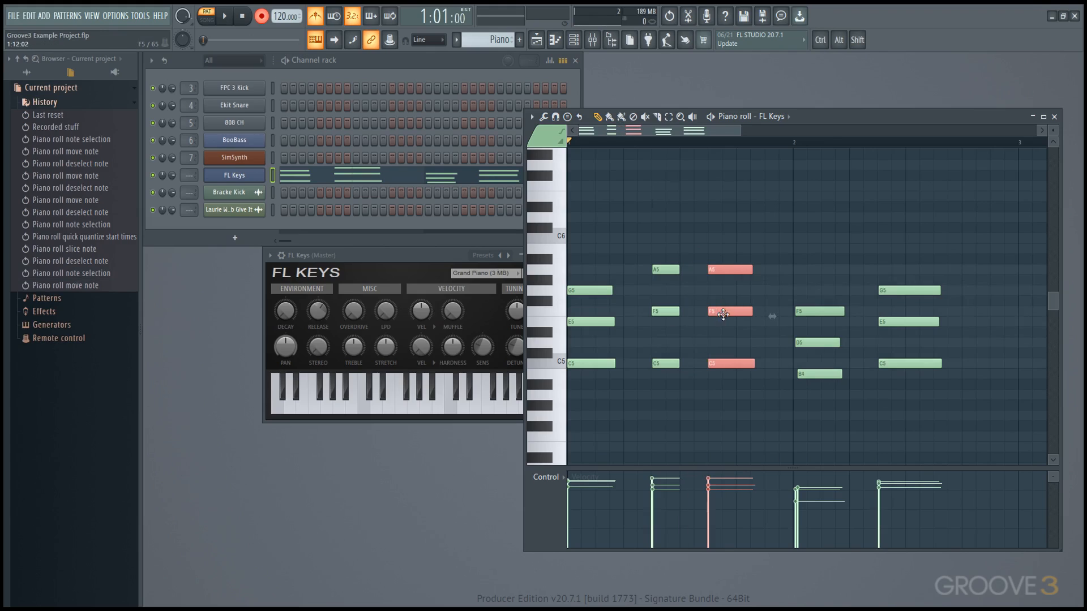
left_click(705, 326)
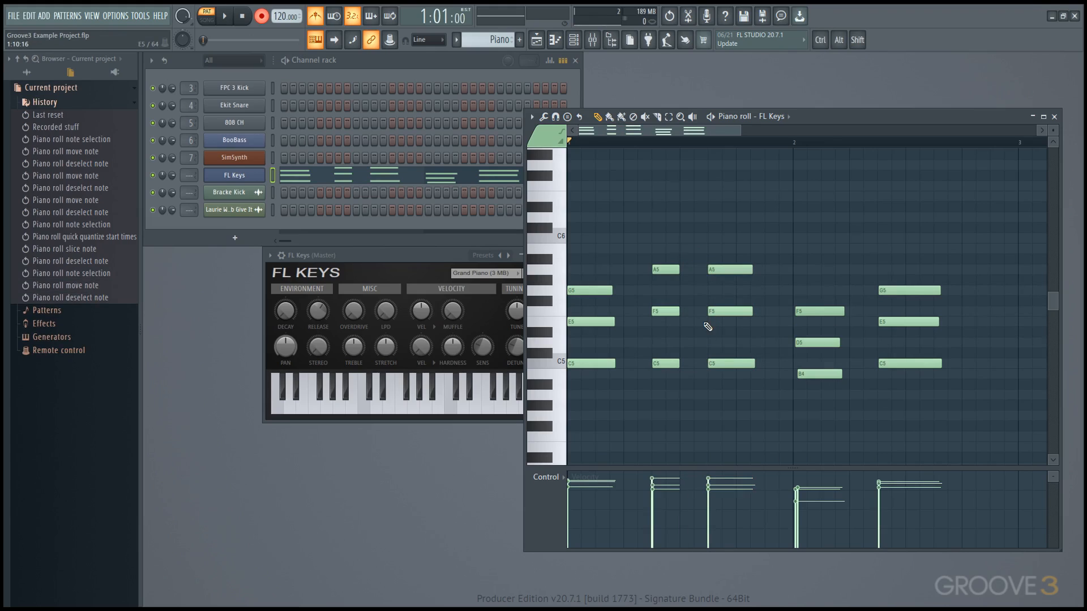
left_click_drag(969, 439, 576, 246)
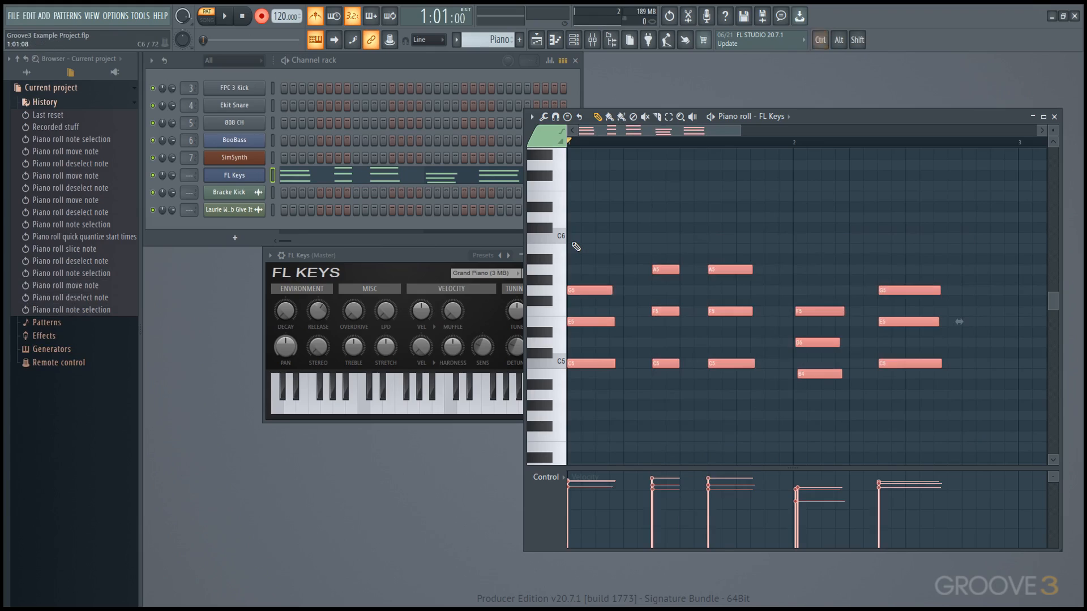
Step: Clear the FL Keys piano roll notes and start a countdown recording for FPC 3 Kick
key("Delete")
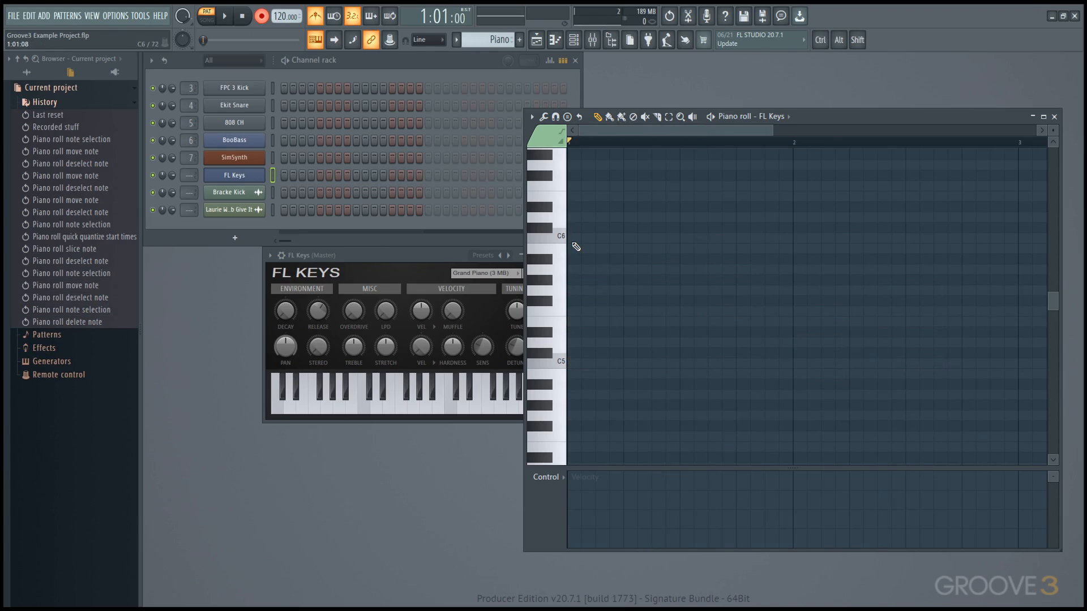
left_click(273, 85)
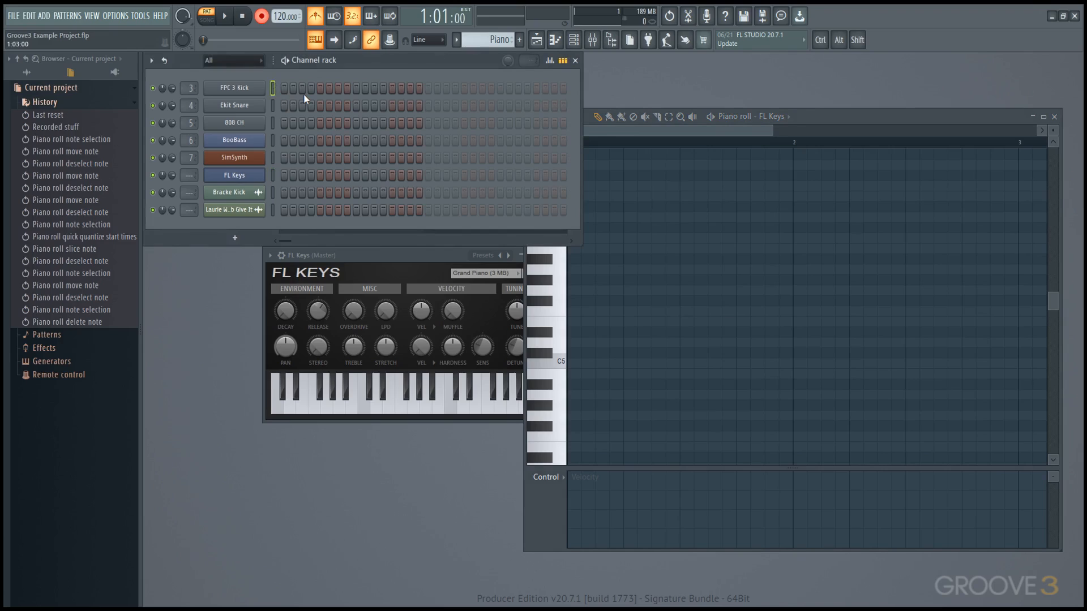
left_click(683, 275)
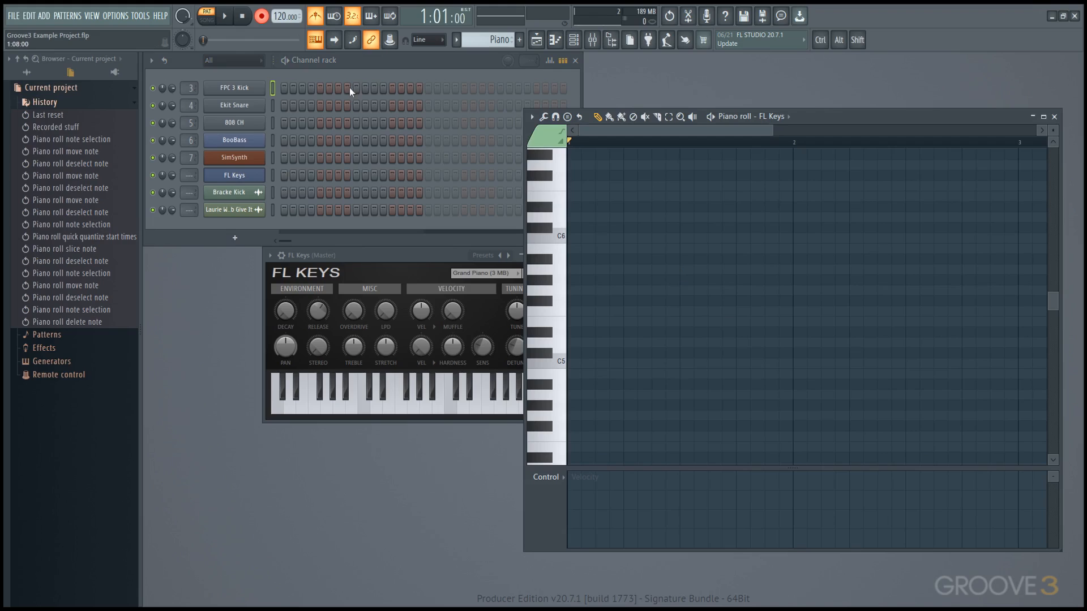
key("space")
key("space")
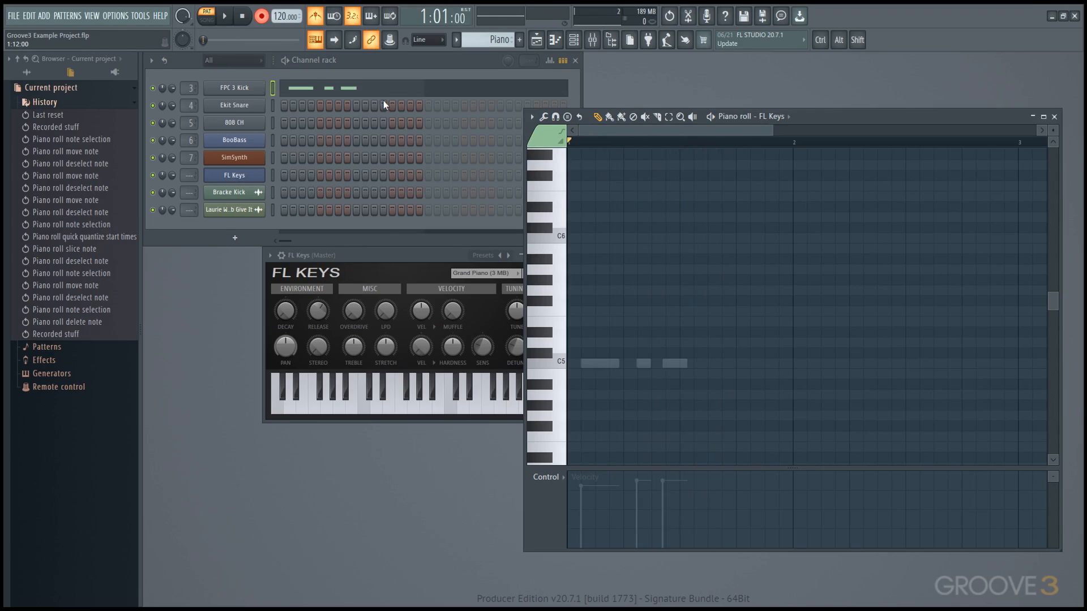
Step: Delete the three recorded C5 notes from the FPC 3 Kick piano roll
left_click(385, 92)
right_click(674, 364)
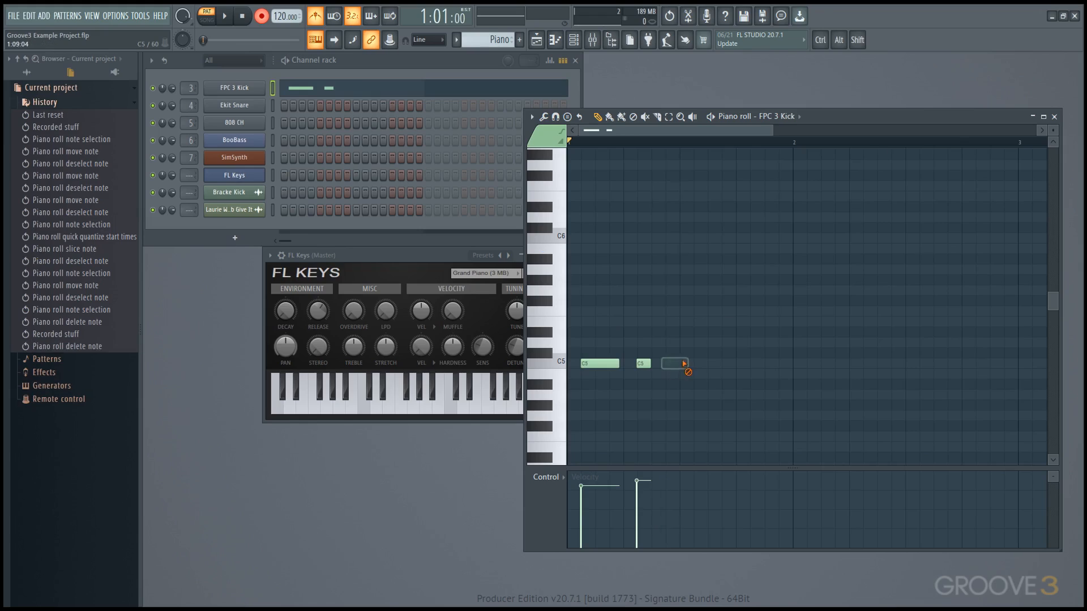
right_click(643, 363)
right_click(600, 363)
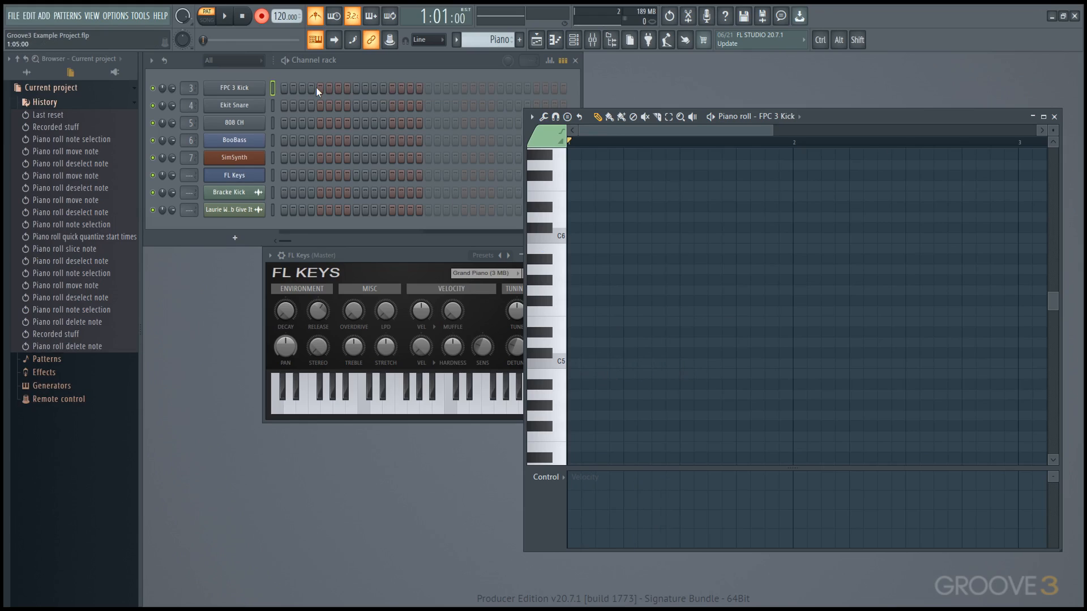
Step: Enable Record to step sequencer, record three new kick hits, and lengthen the second C5 note
right_click(261, 16)
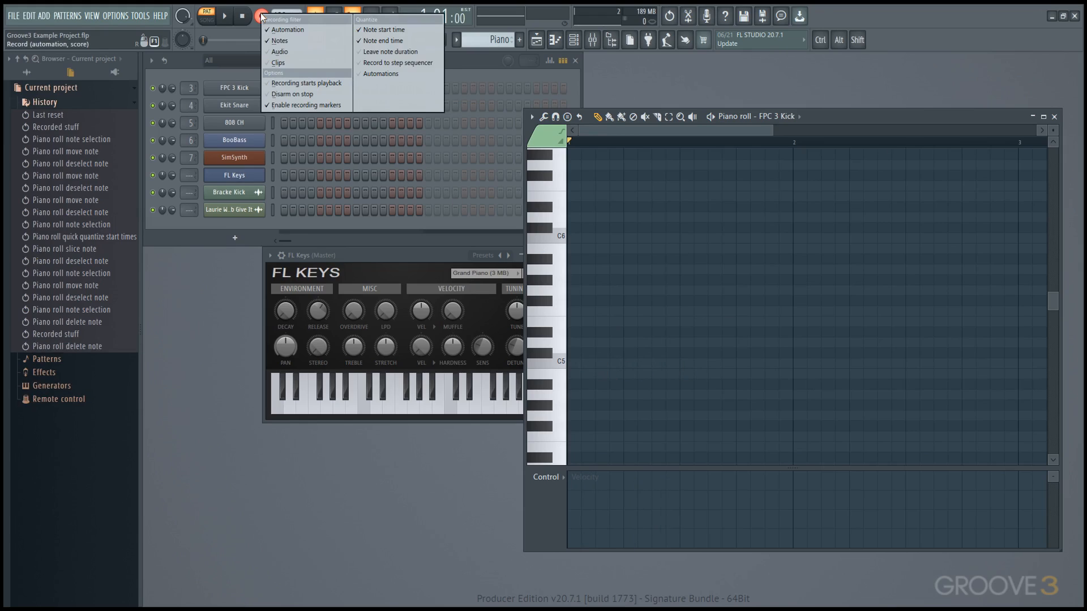
left_click(410, 64)
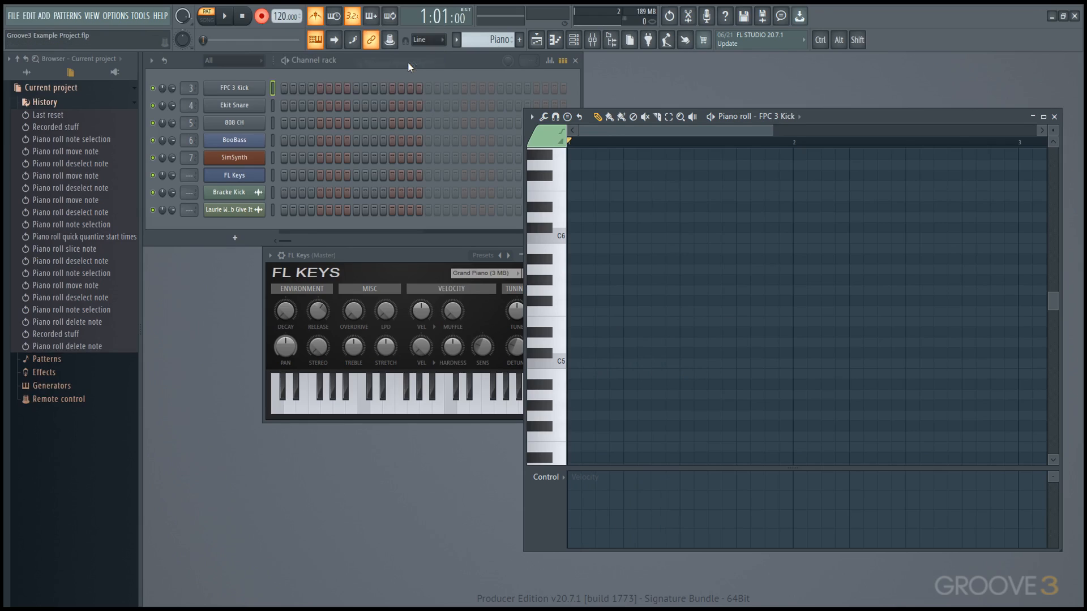
key("space")
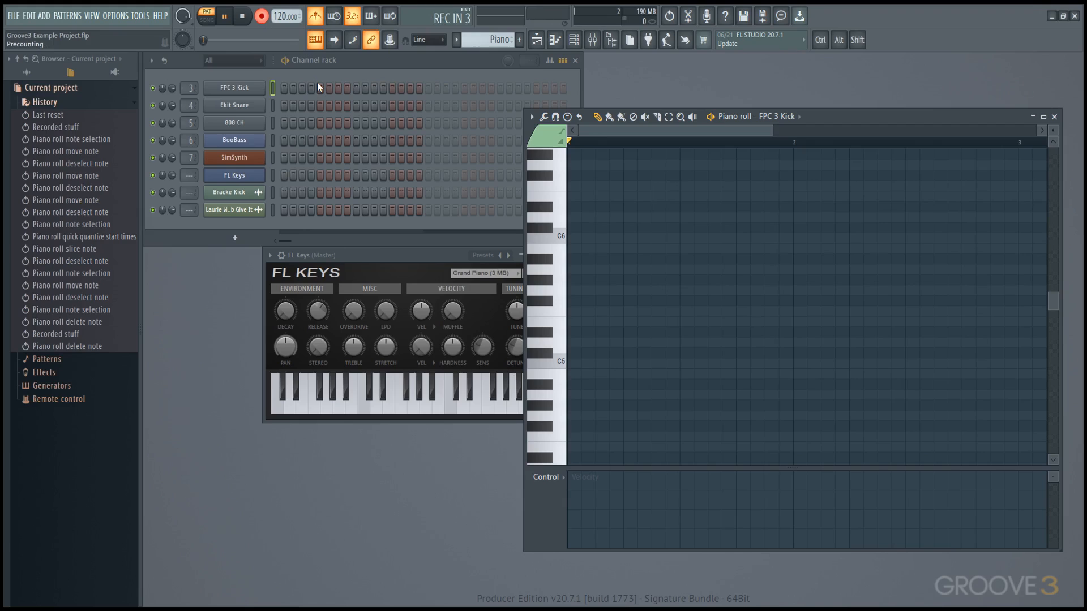
key("q")
key("q")
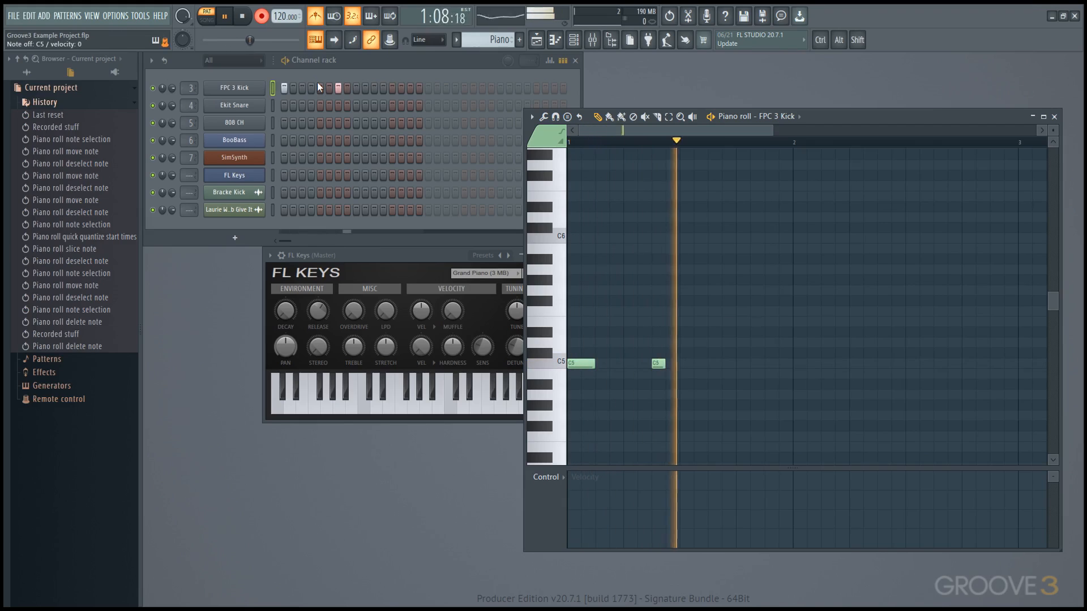
key("q")
key("space")
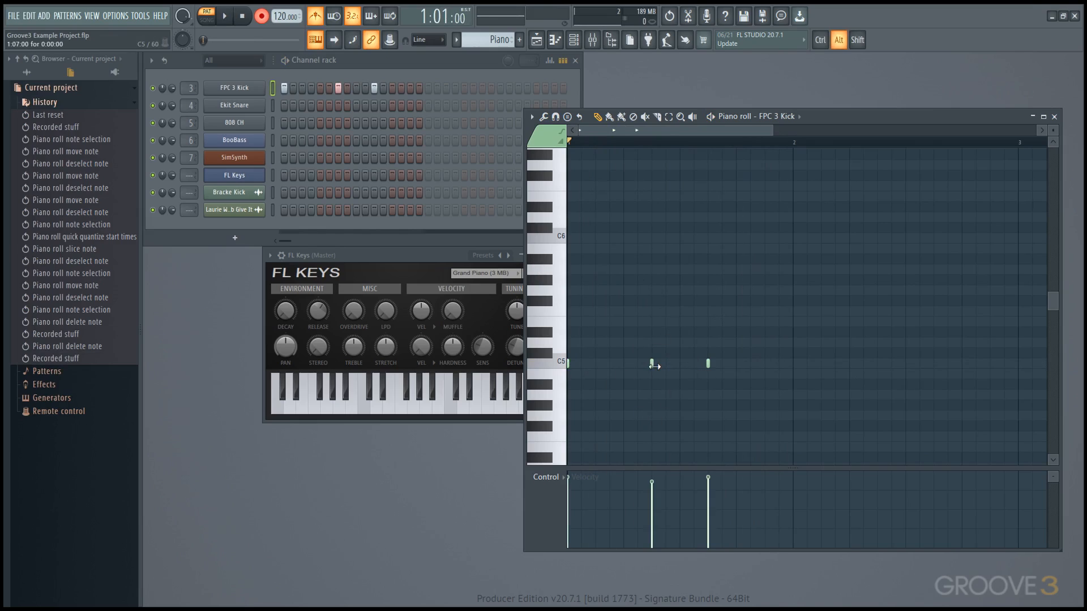
mouse_move(652, 364)
left_mouse_down()
mouse_move(671, 366)
mouse_move(654, 367)
left_mouse_up()
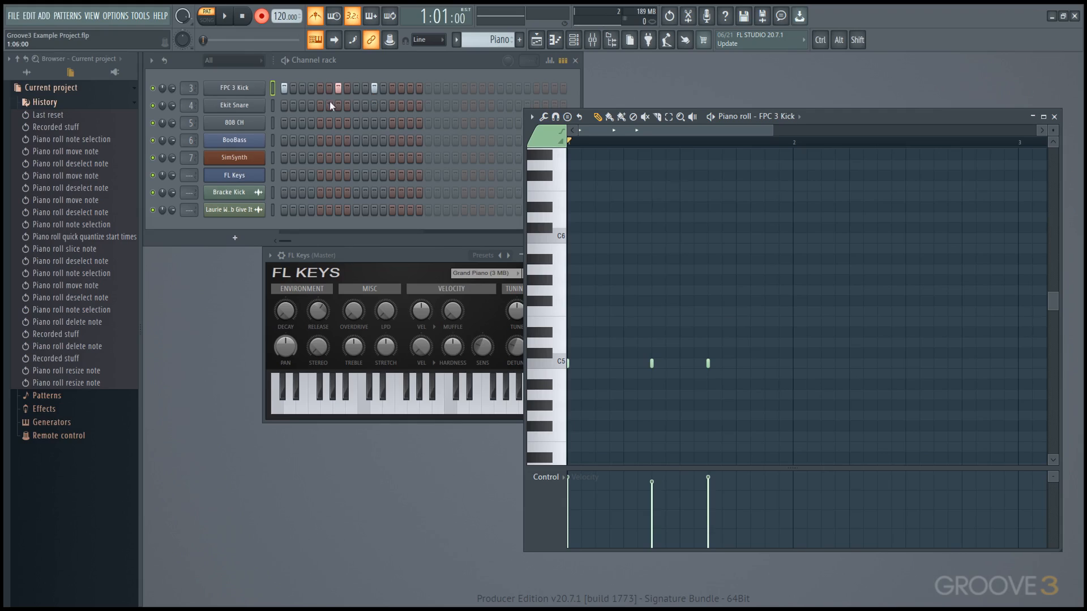
Step: Select Ekit Snare, turn off the countdown, and record two snare hits
left_click(271, 107)
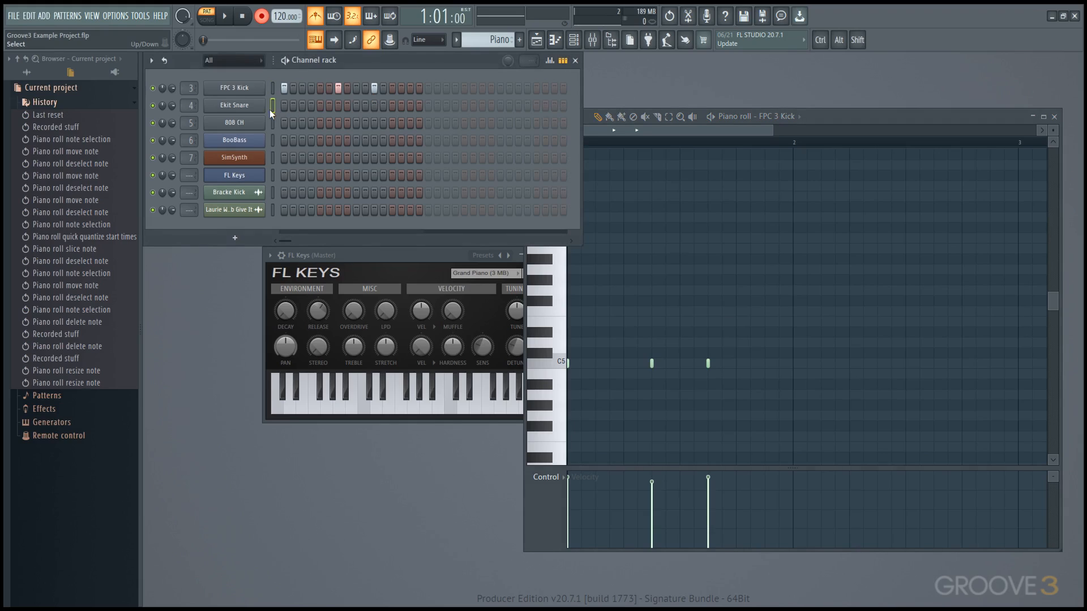
left_click(352, 17)
key("space")
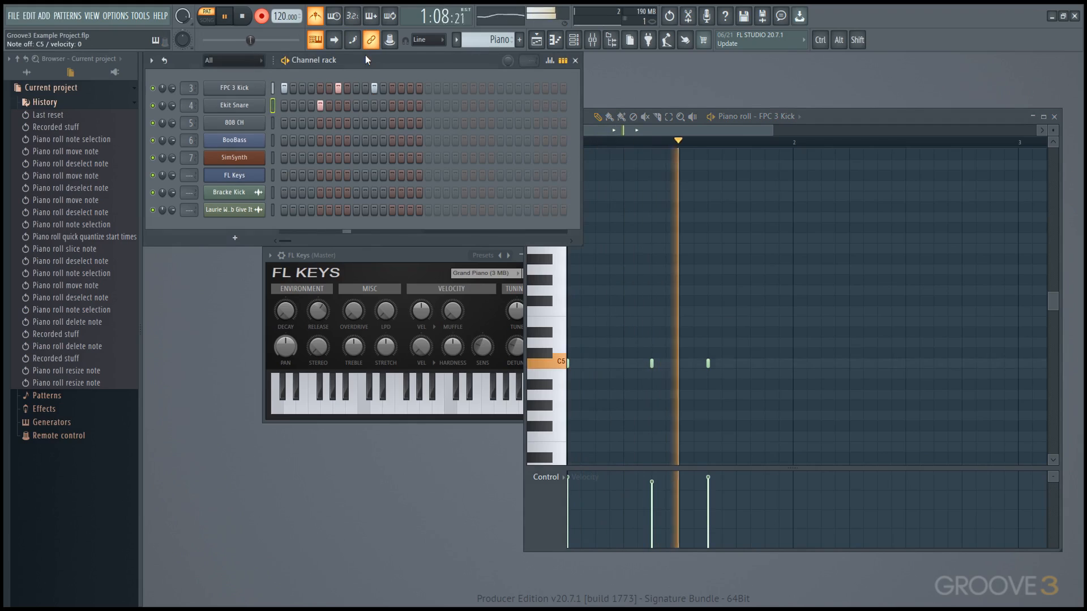
key("space")
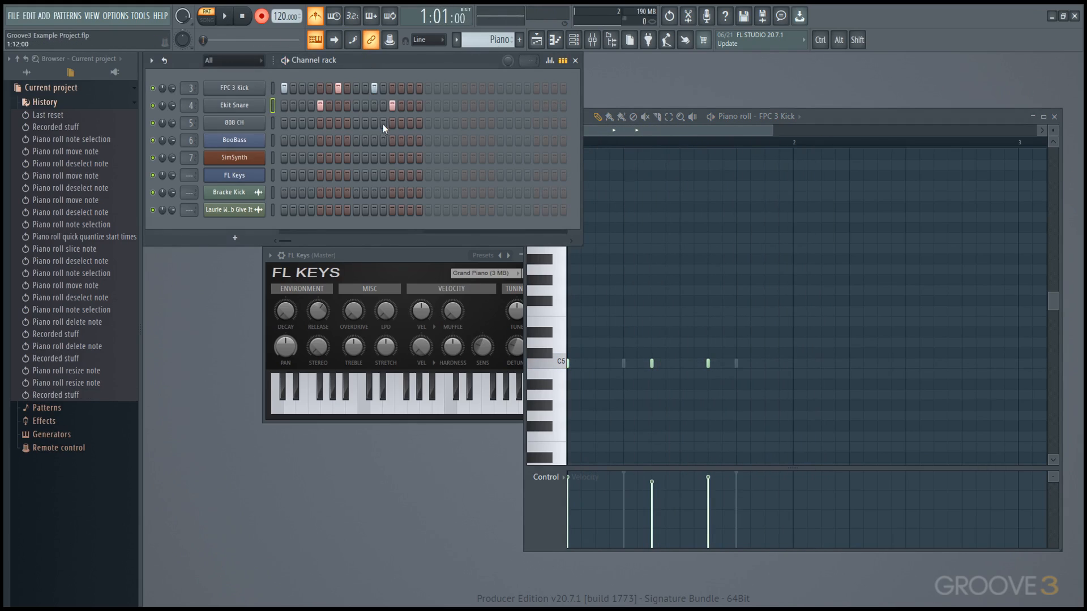
Step: Show Ekit Snare's notes in the piano roll and play the pattern back
right_click(266, 105)
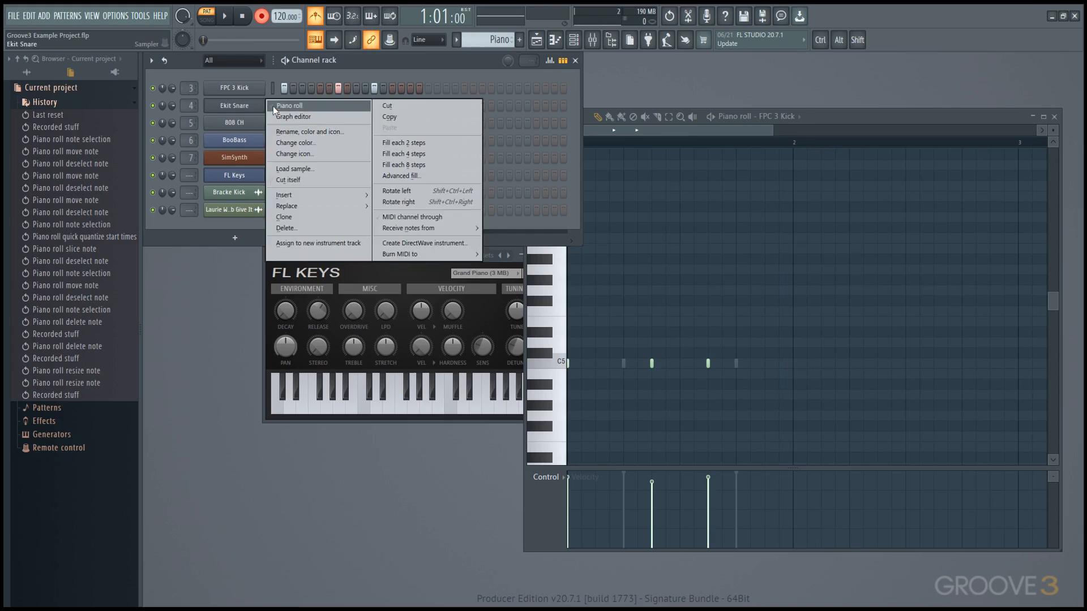
left_click(272, 107)
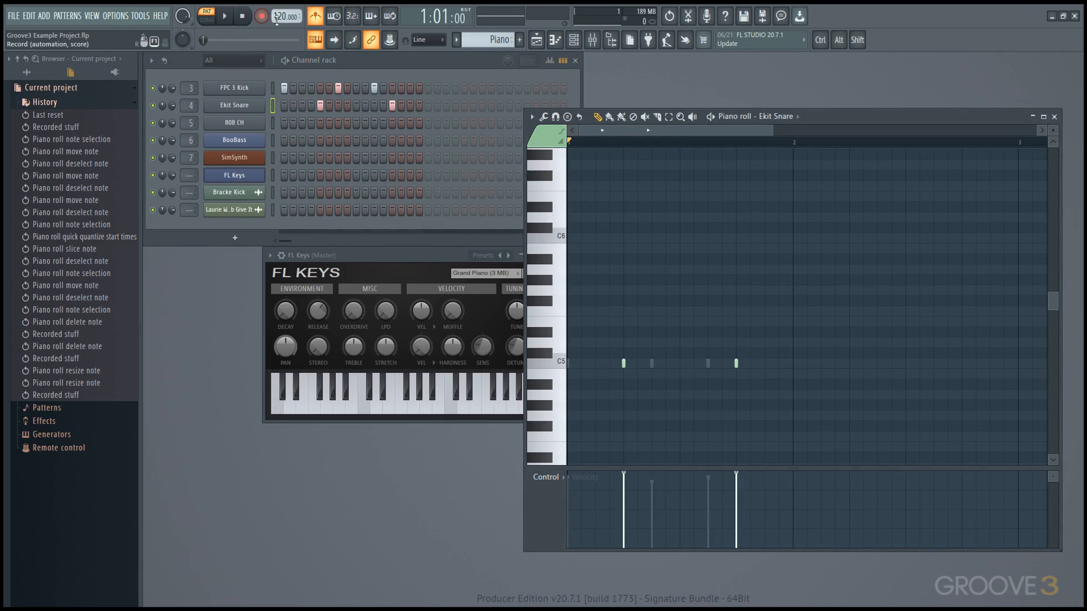
key("space")
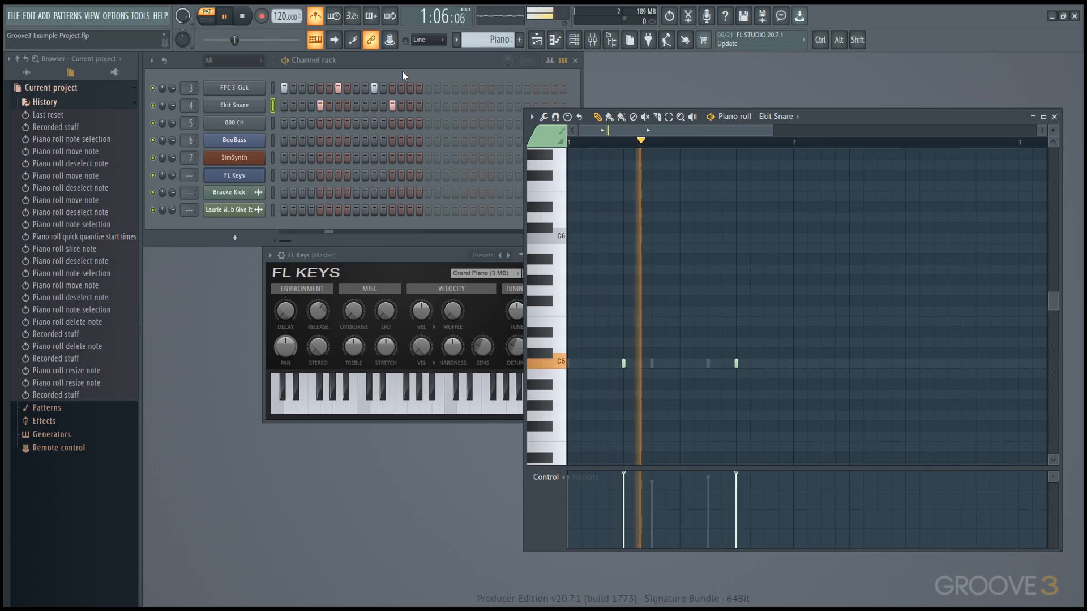
key("space")
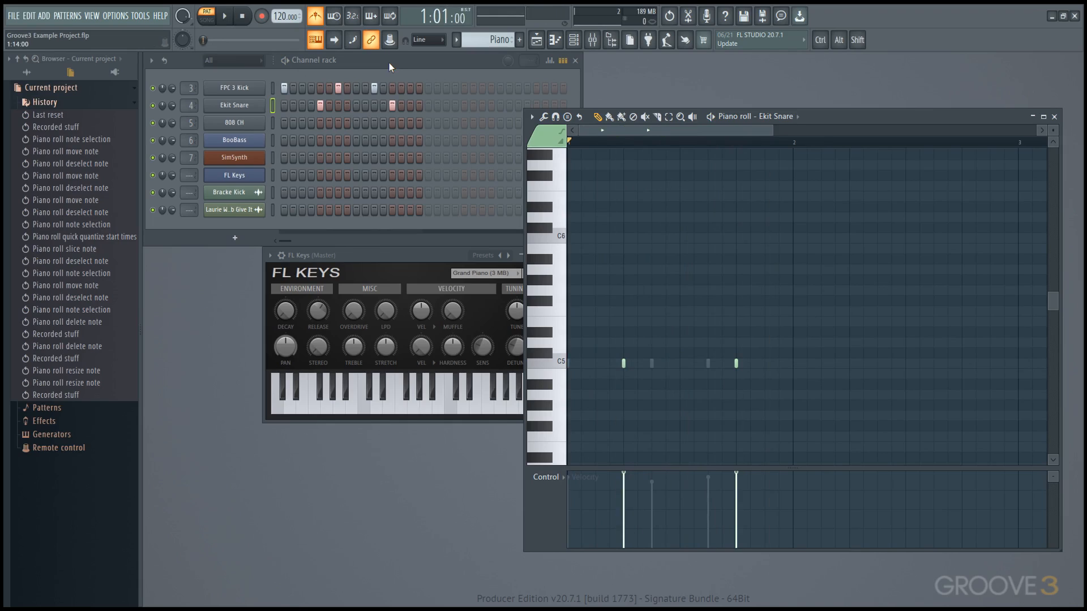
Step: Reset kick steps 7 and 11 and snare step 13 to default velocity
right_click(374, 88)
right_click(338, 88)
left_click(339, 88)
left_click(374, 88)
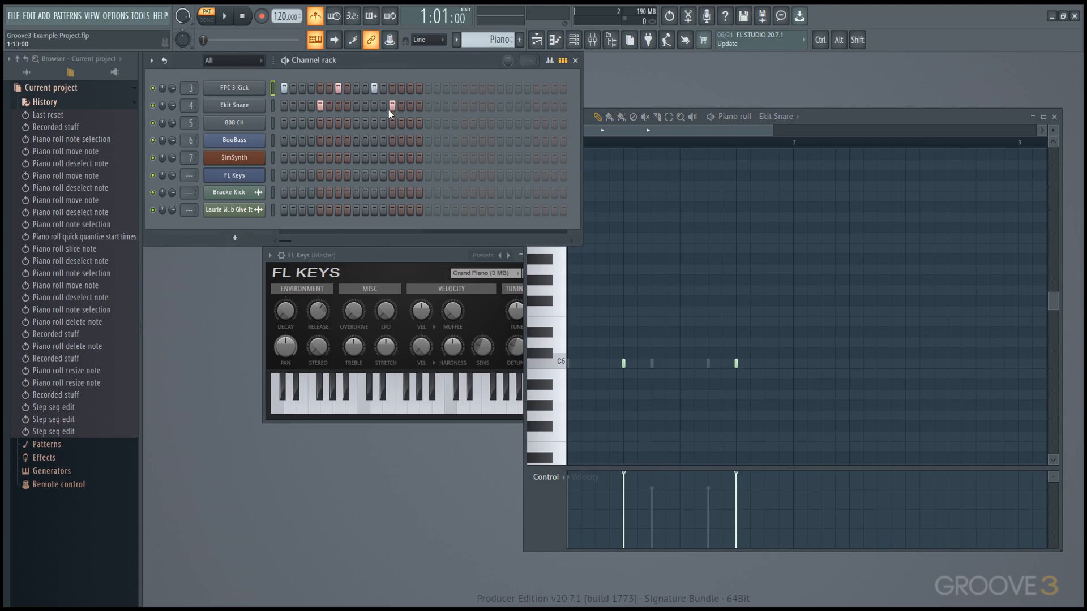
right_click(390, 110)
left_click(390, 110)
left_click(34, 73)
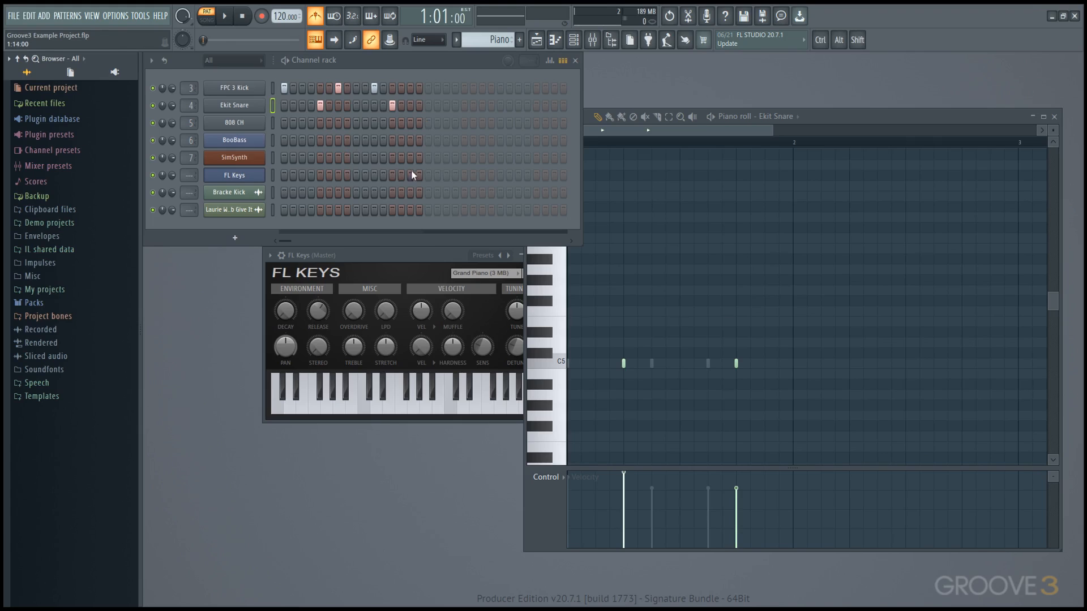
Step: Place the Piano clip on Track 8 from bar 9 to bar 13, deleting the bar-1 clip, and select the drum clips
left_click(537, 41)
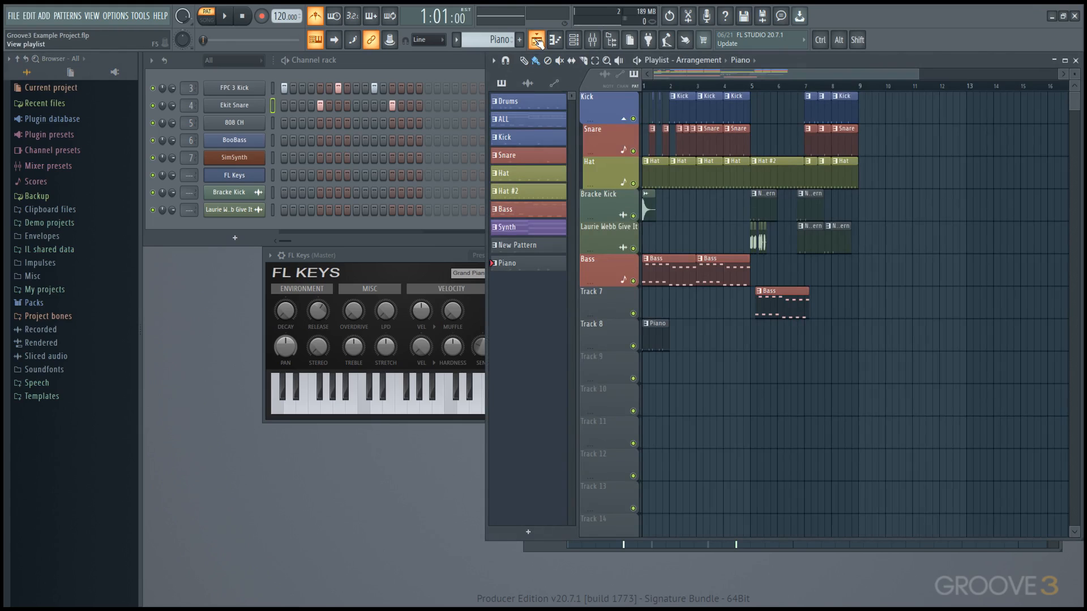
mouse_move(411, 103)
left_mouse_down()
mouse_move(303, 109)
mouse_move(406, 90)
mouse_move(263, 76)
left_mouse_up()
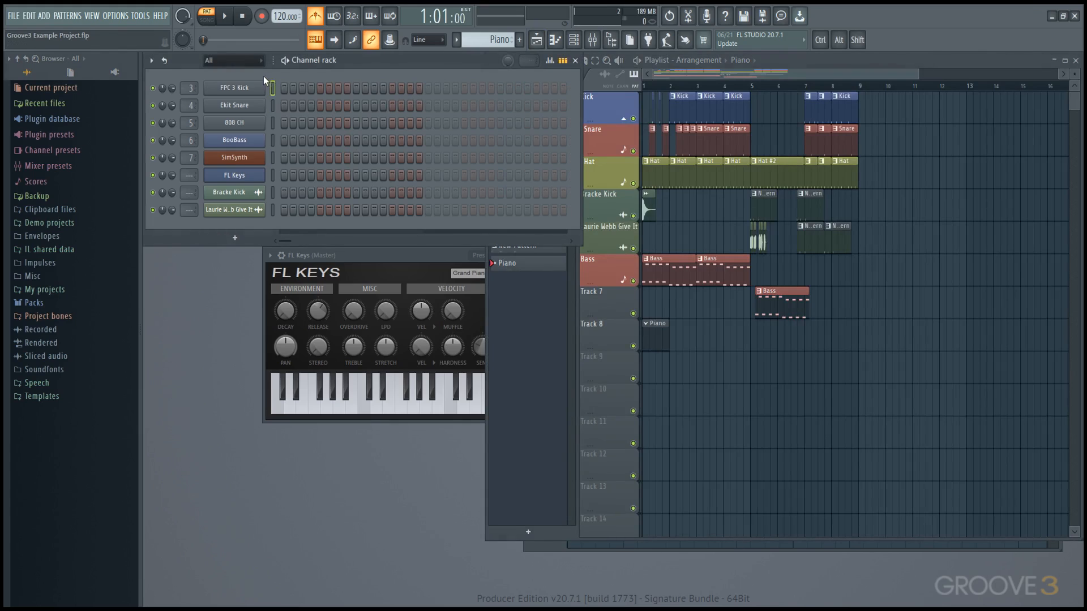
left_click(863, 343)
right_click(655, 346)
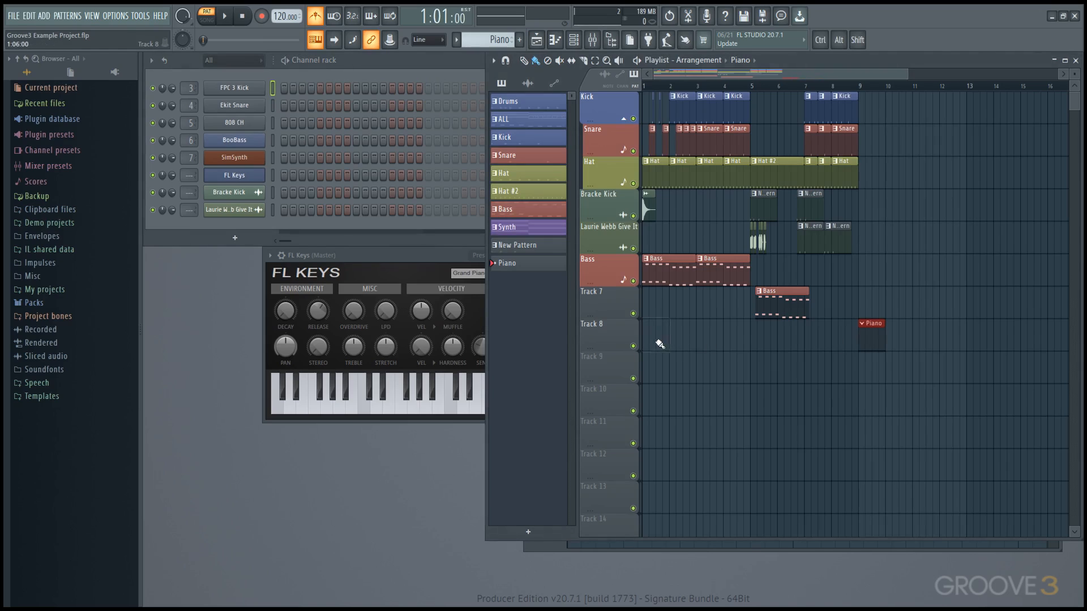
left_click_drag(883, 342, 961, 343)
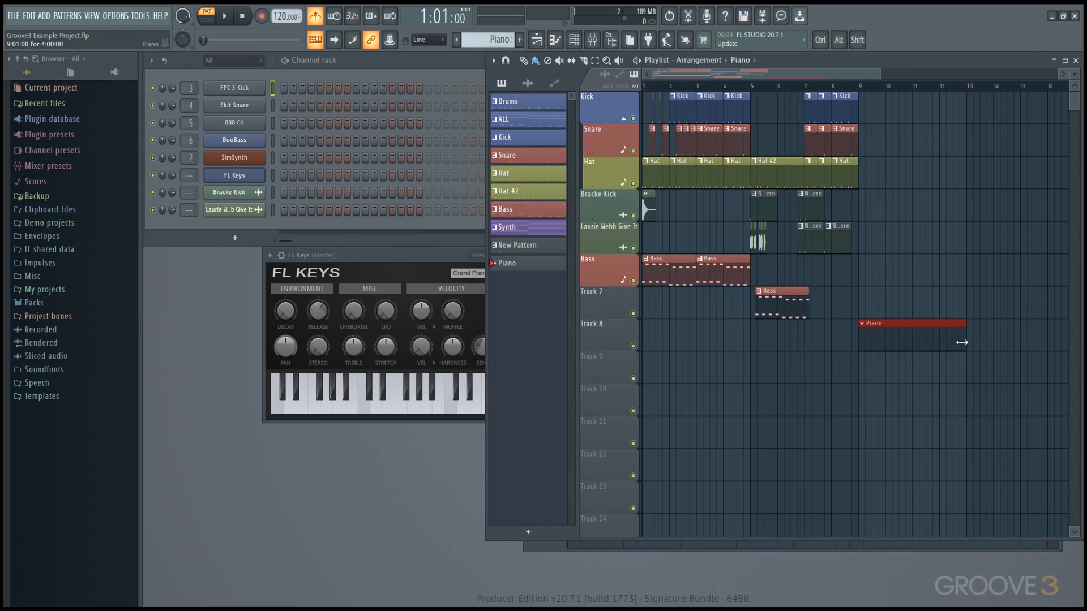
left_click_drag(743, 208, 922, 114)
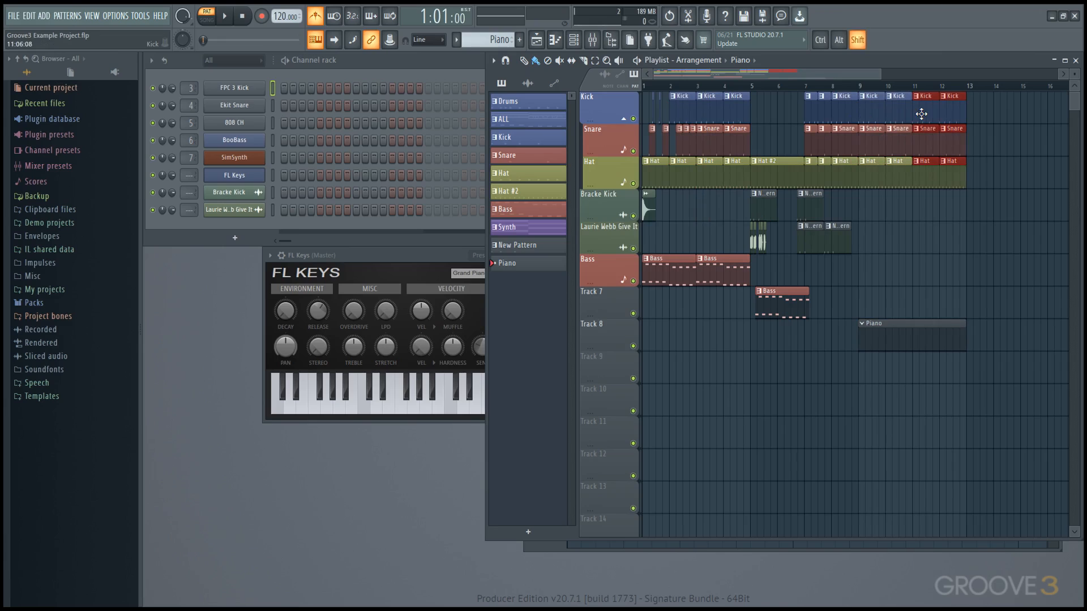
Step: Play the song from bar 9, turn off the metronome, and select the FL Keys channel
left_click(860, 86)
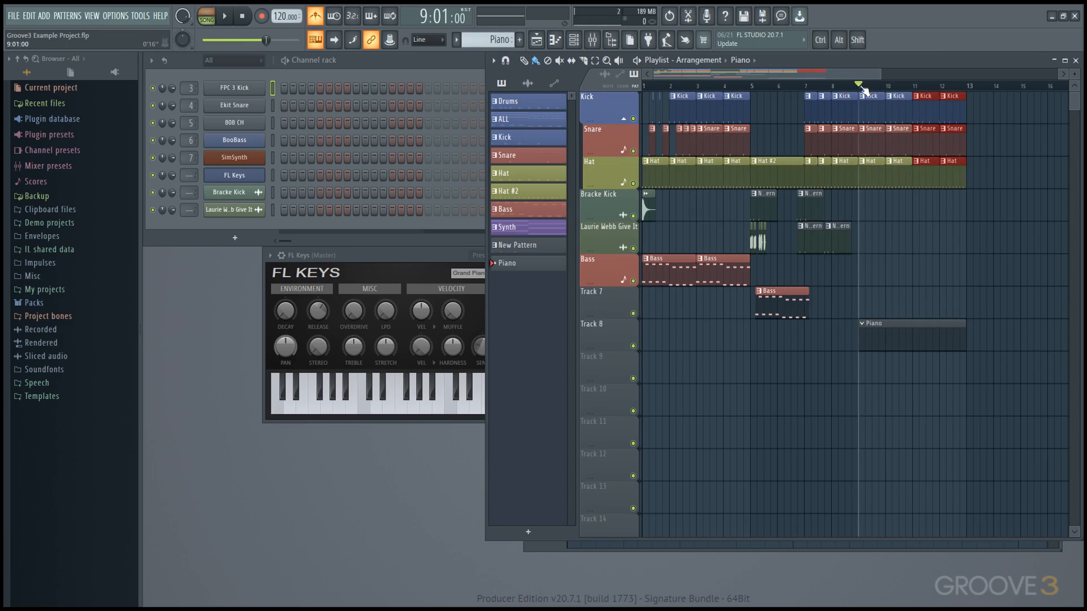
key("space")
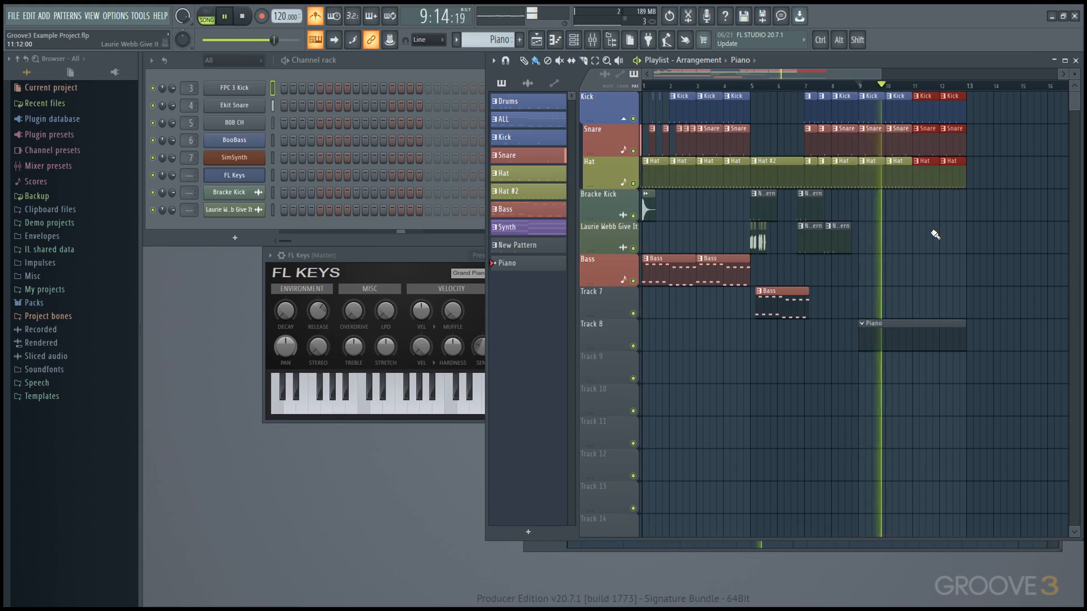
key("space")
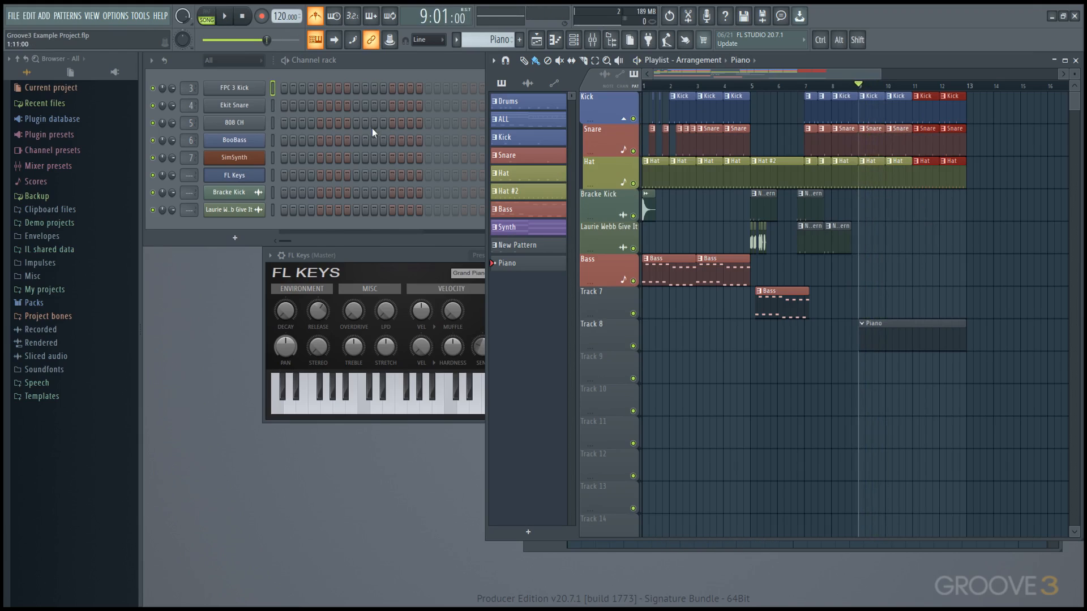
left_click(317, 19)
left_click(271, 176)
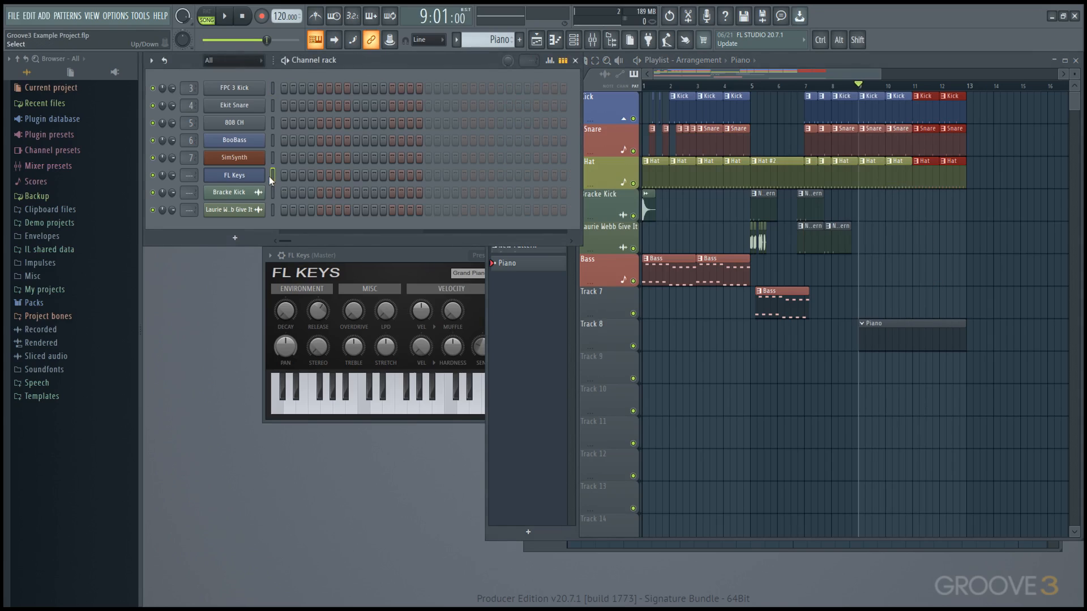
Step: Set recording to capture notes and automation, then open the recording filter options
left_click(261, 19)
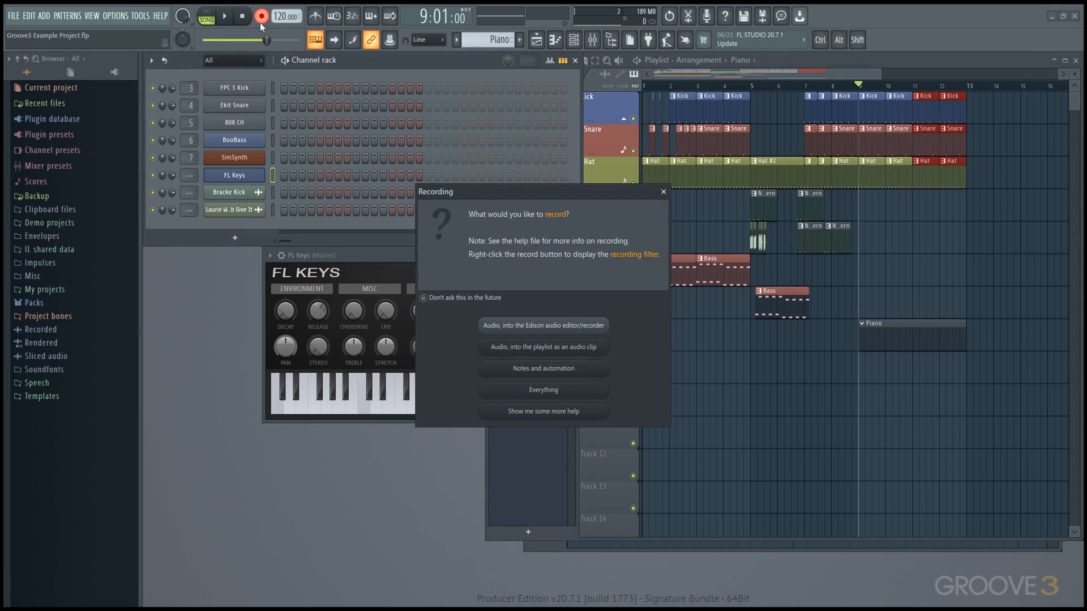
left_click(599, 370)
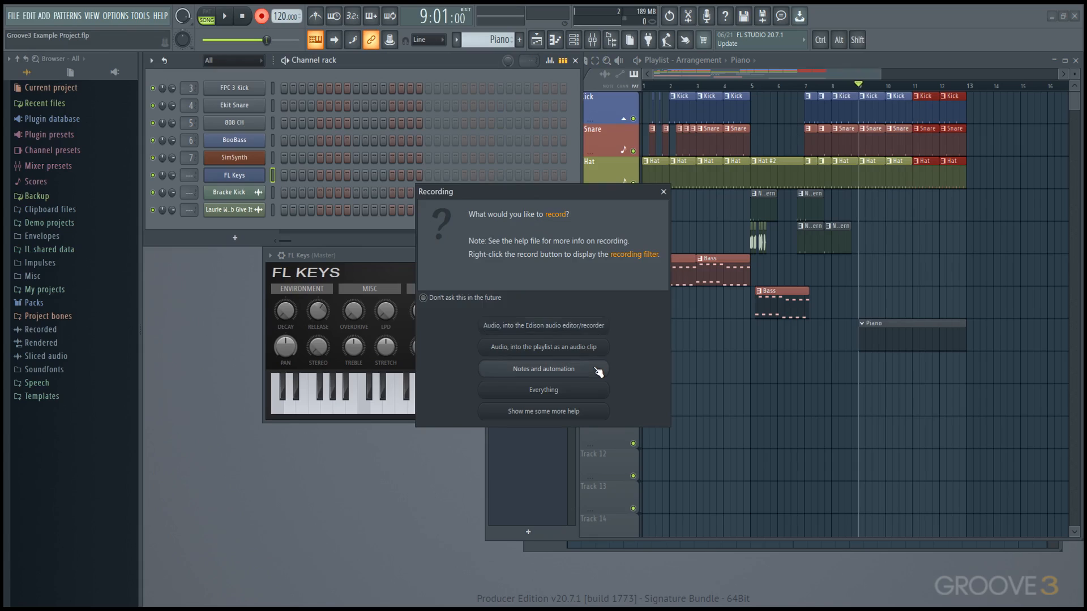
right_click(269, 20)
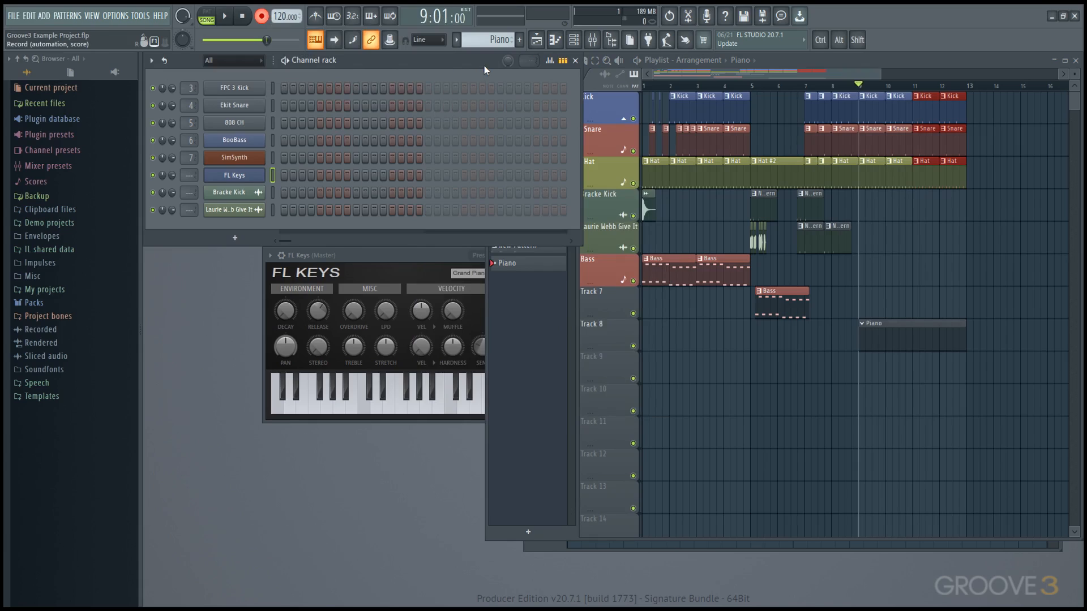
Step: Enable quantizing of Note start time and Note end time, leaving the countdown off
right_click(270, 22)
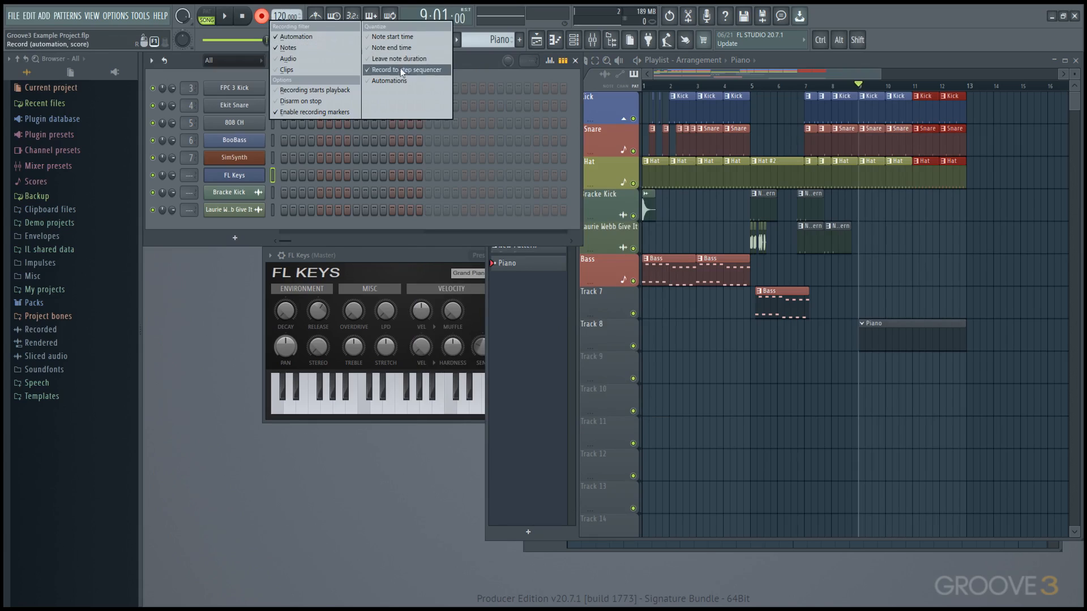
left_click(416, 37)
left_click(416, 47)
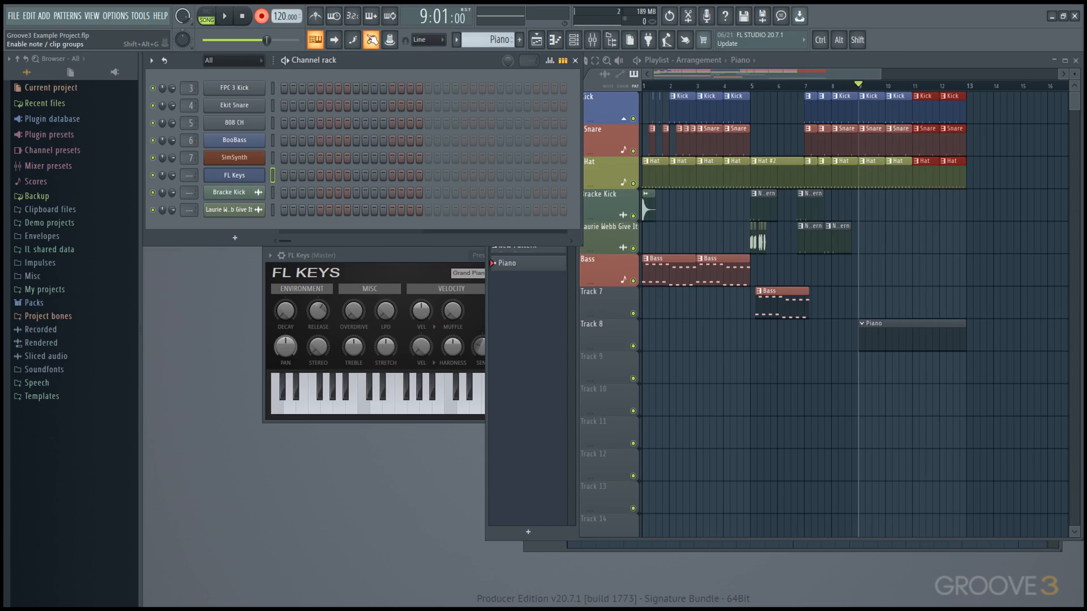
left_click(359, 20)
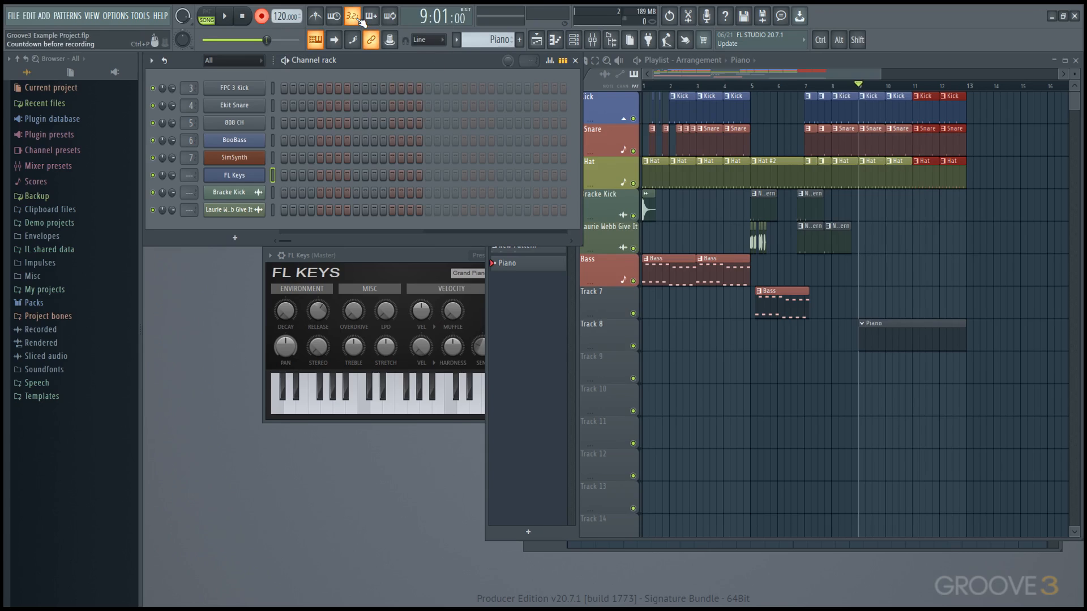
left_click(360, 21)
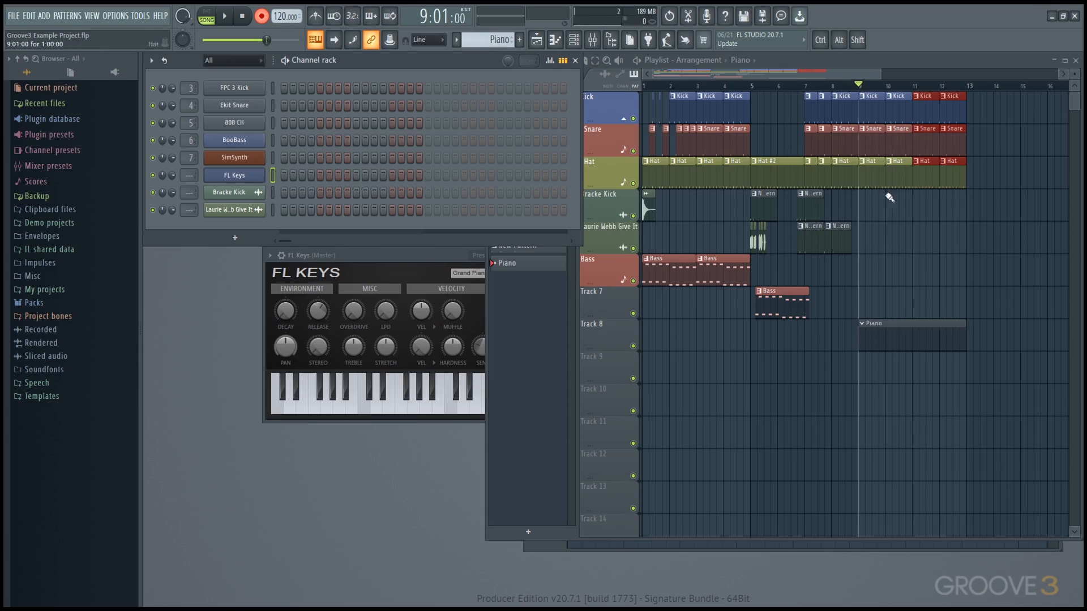
Step: Record piano notes into the playlist starting from bar 8
left_click(842, 87)
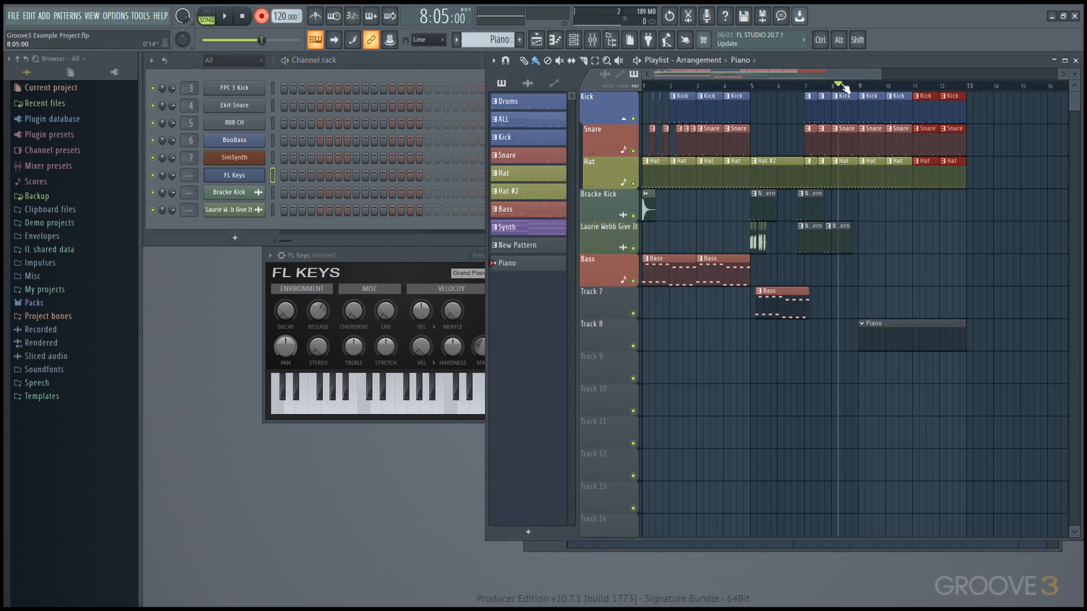
left_click(839, 88)
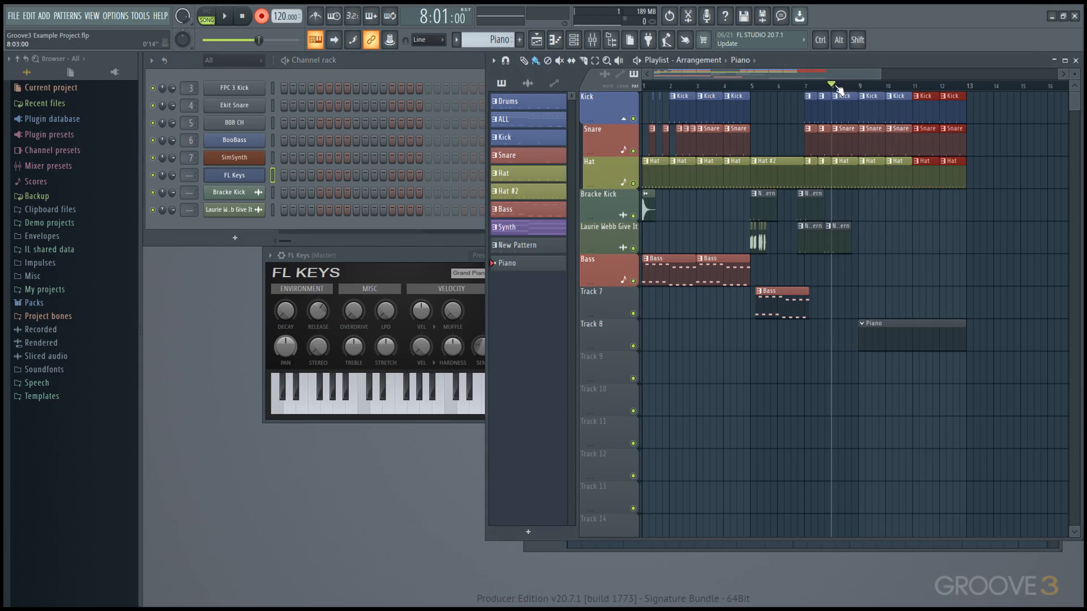
key("space")
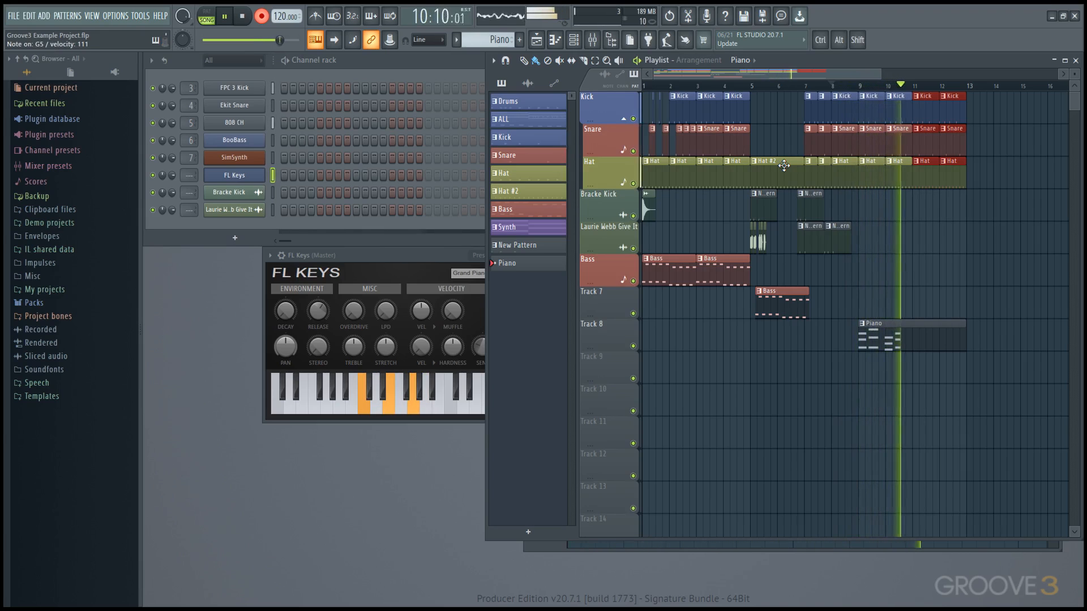
key("space")
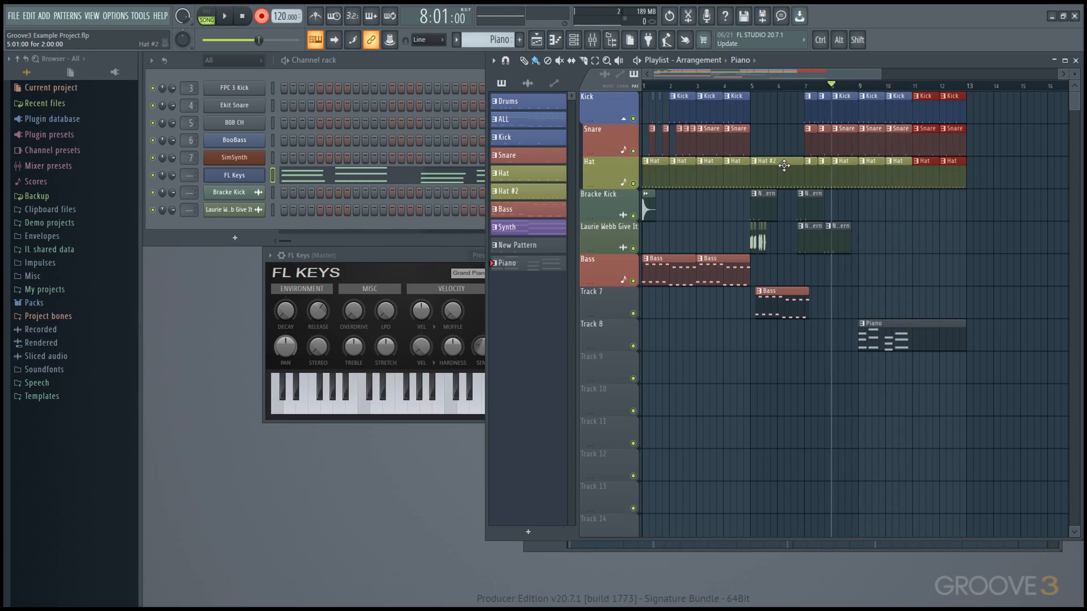
Step: Quick-quantize the Piano clip's note starts and trim the clip to bars 9–11
double_click(881, 344)
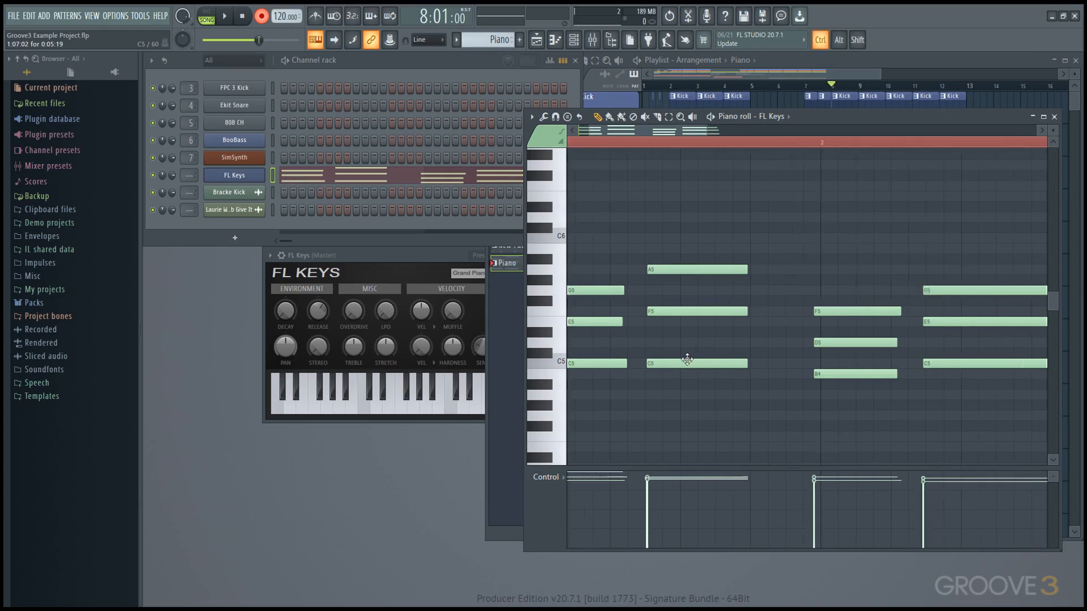
scroll(702, 359, "up", 2)
scroll(711, 349, "down", 2)
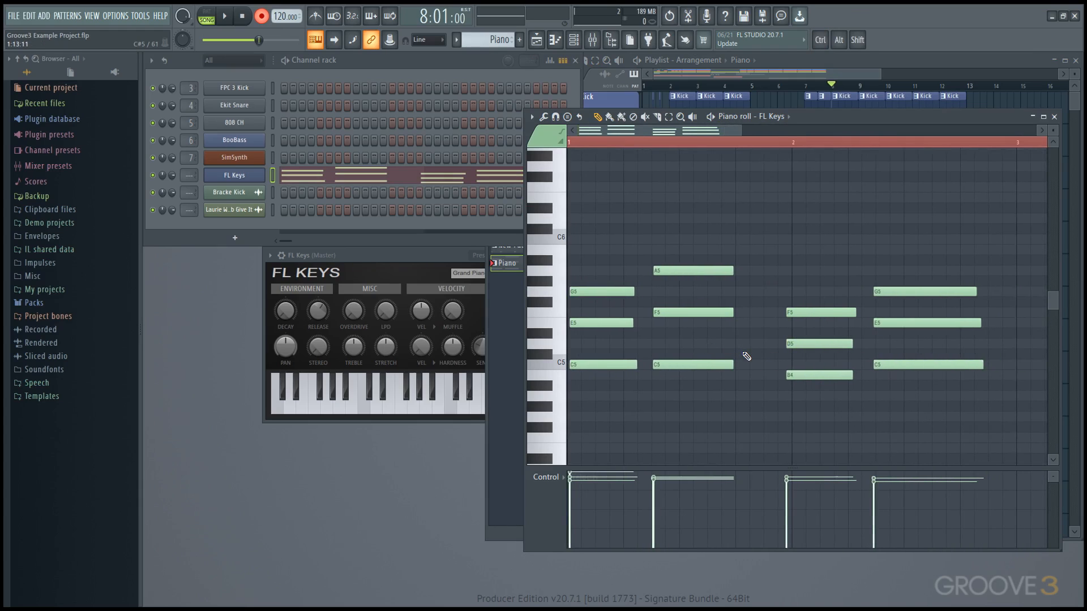
key("shift+q")
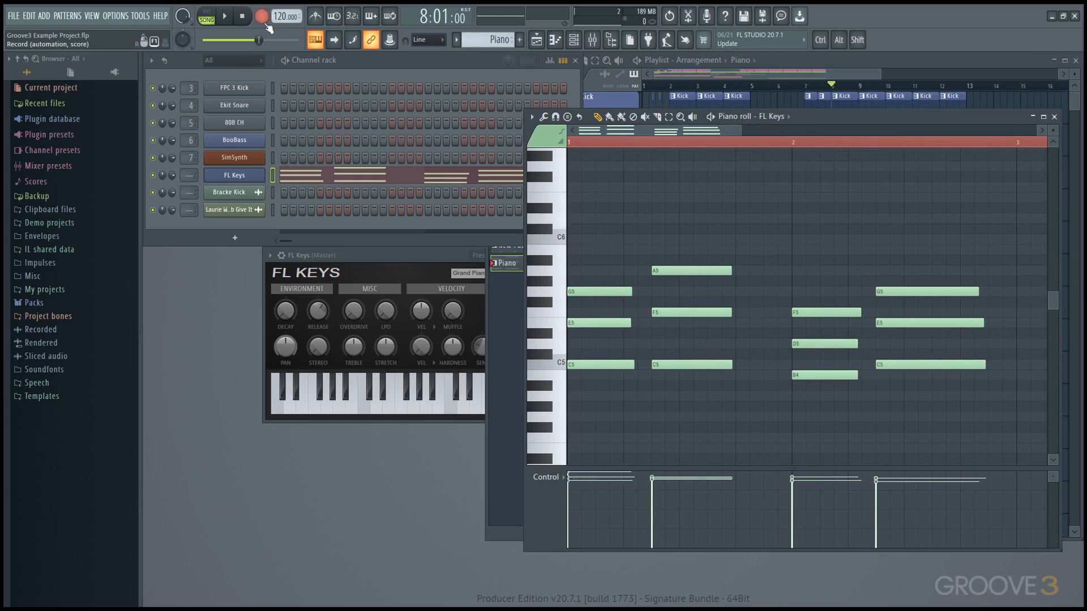
key("F5")
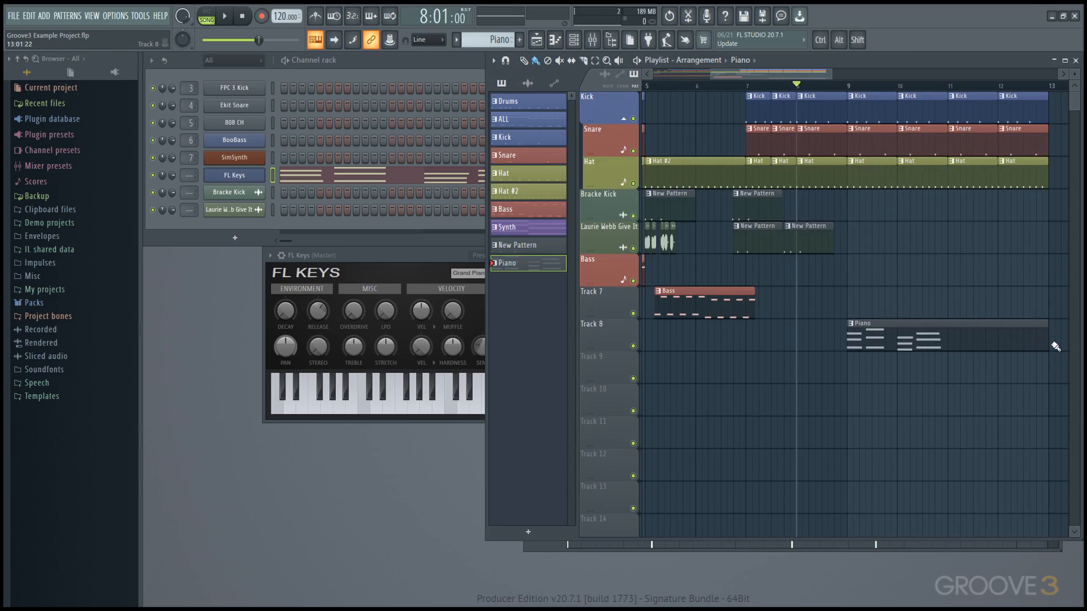
left_click_drag(1047, 344, 949, 367)
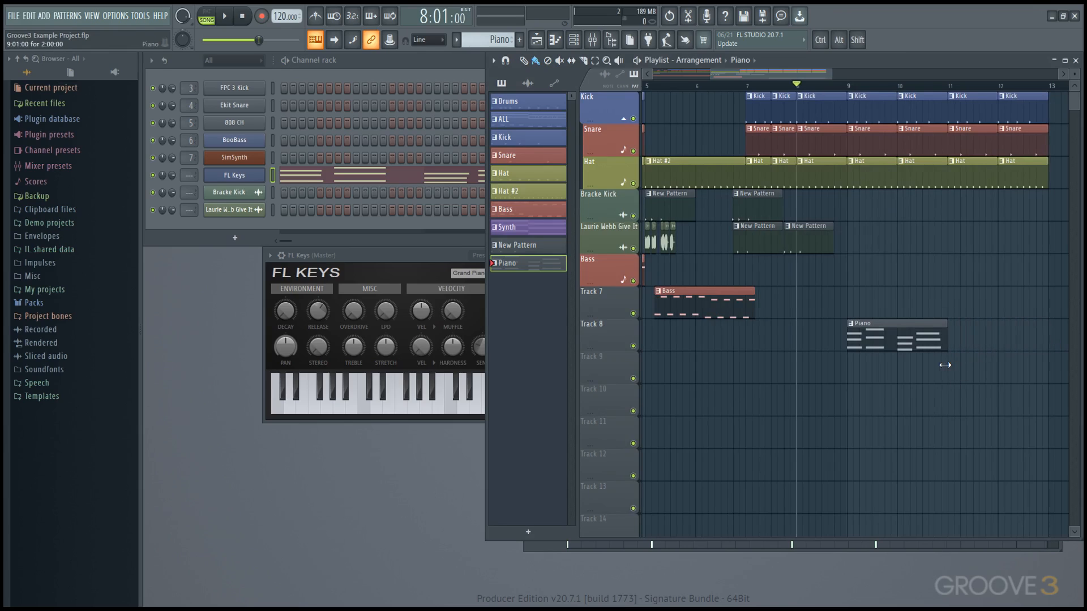
Step: Switch to pattern mode and play back the Piano pattern
double_click(912, 352)
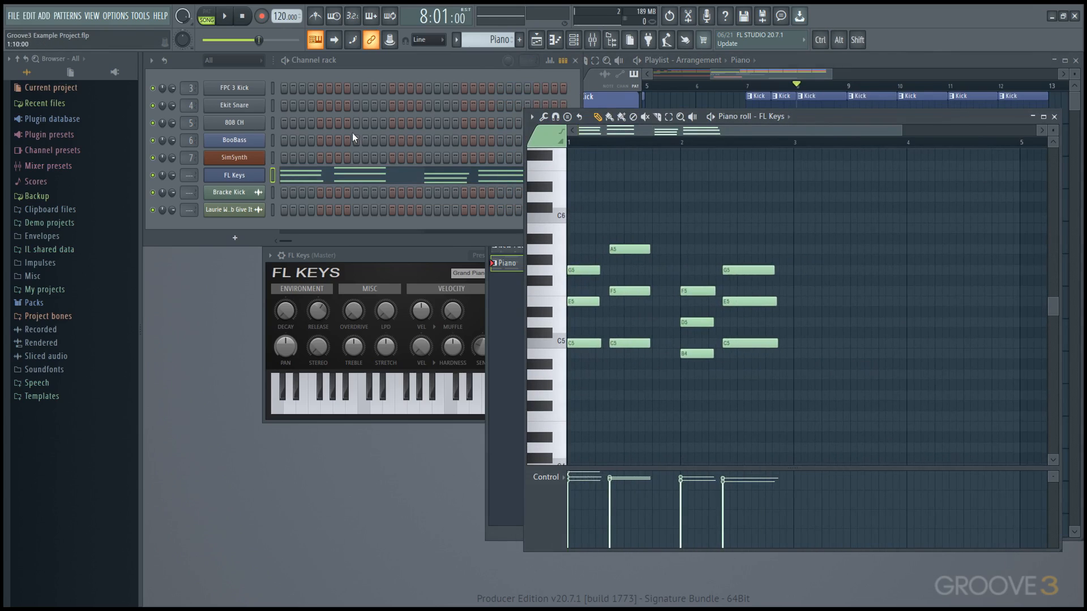
key("l")
key("space")
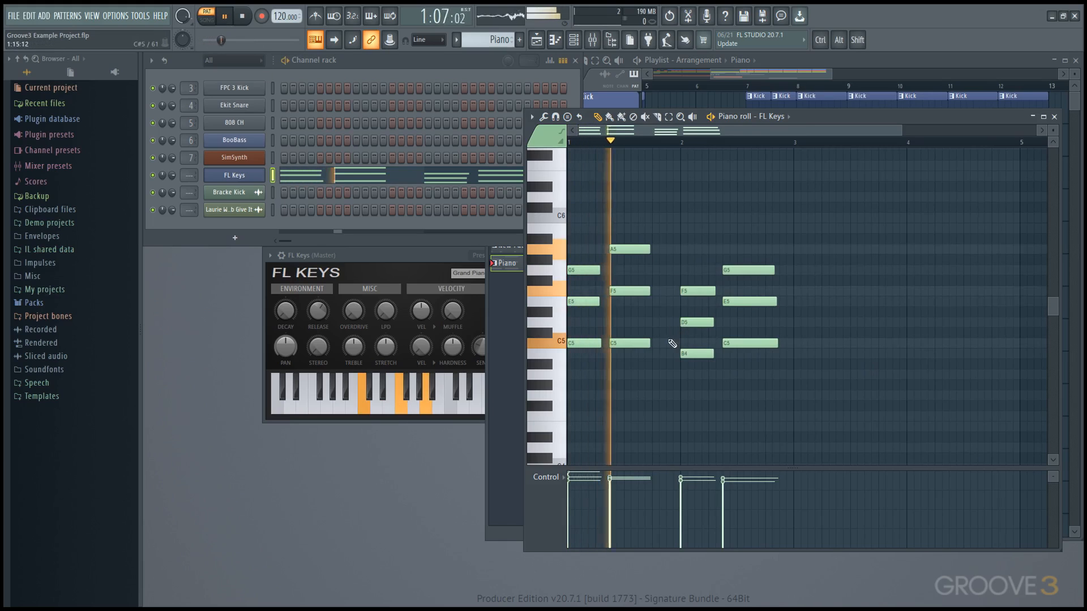
key("space")
Step: Slice the A5/F5/C5 chord and lower its velocity, then undo both changes
left_click_drag(622, 382, 624, 235)
key("space")
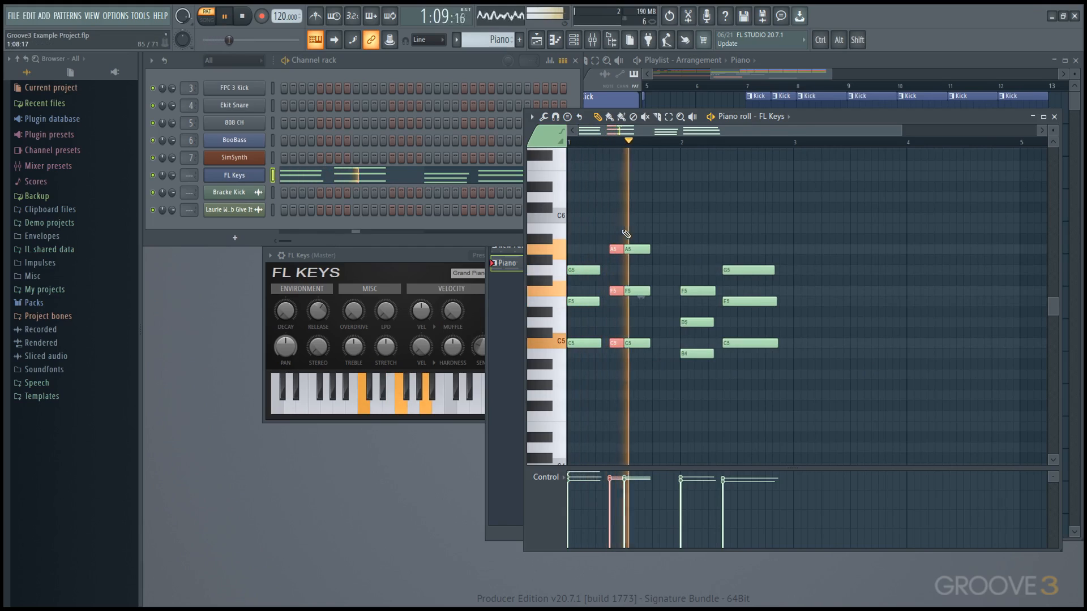
key("space")
left_click(629, 367, "ctrl")
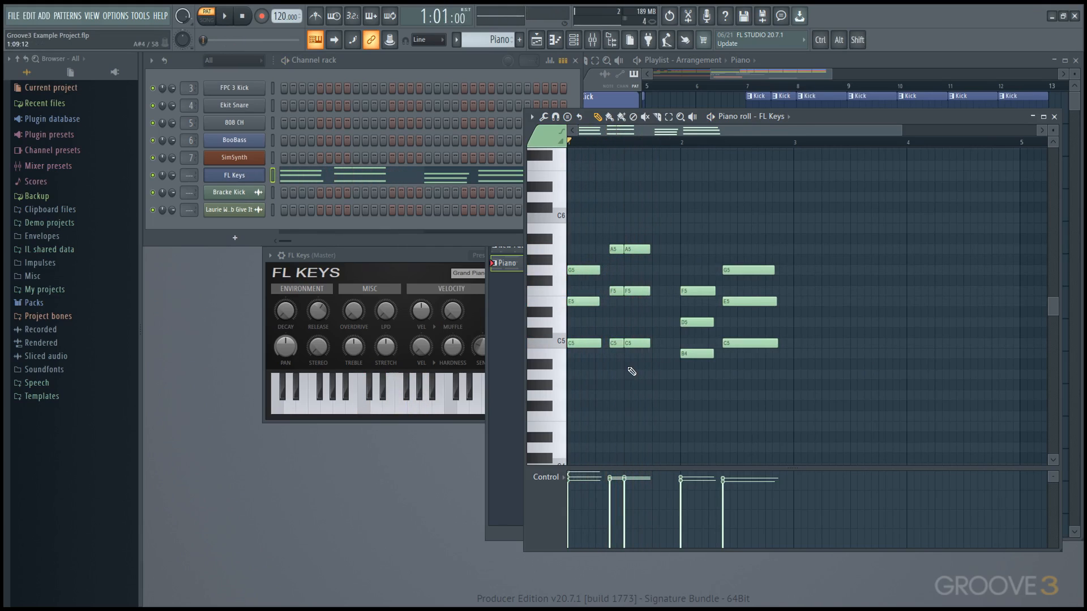
left_click_drag(622, 489, 627, 512)
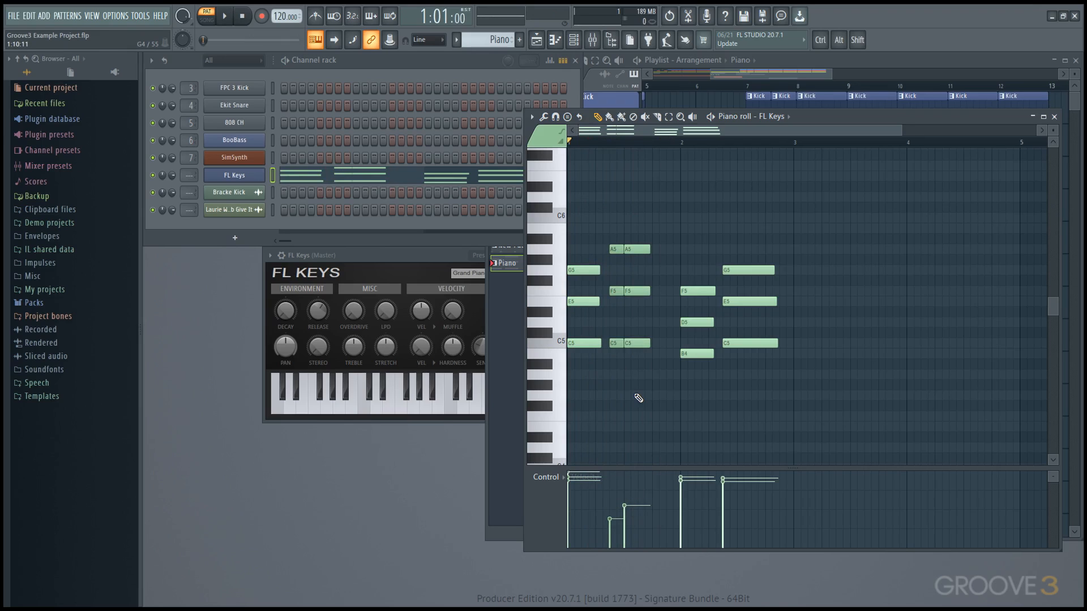
key("ctrl+z")
key("ctrl+alt+z")
key("ctrl+alt+z")
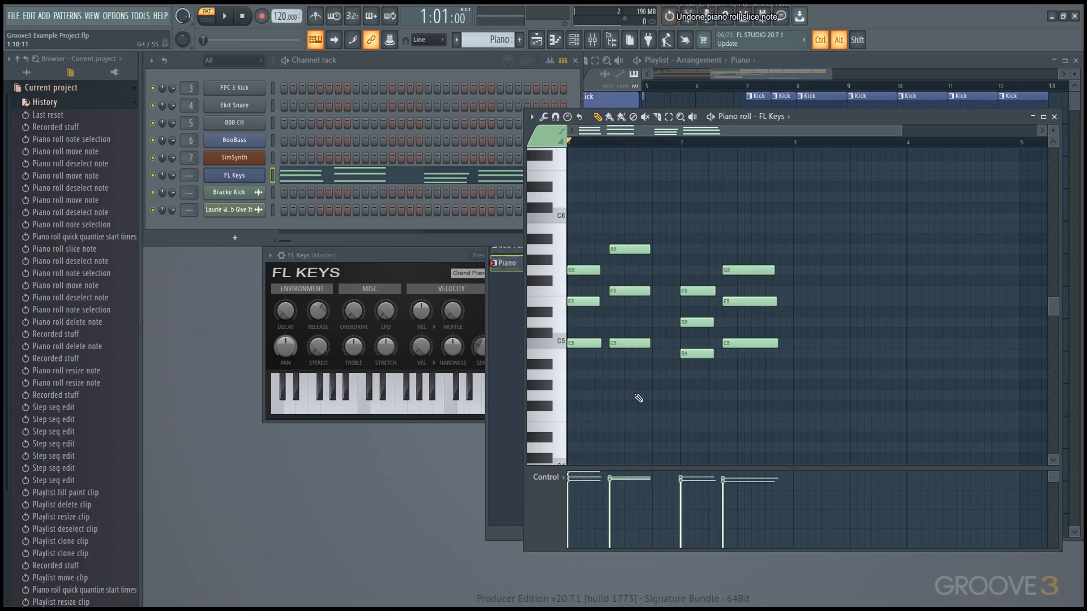
left_click(26, 72)
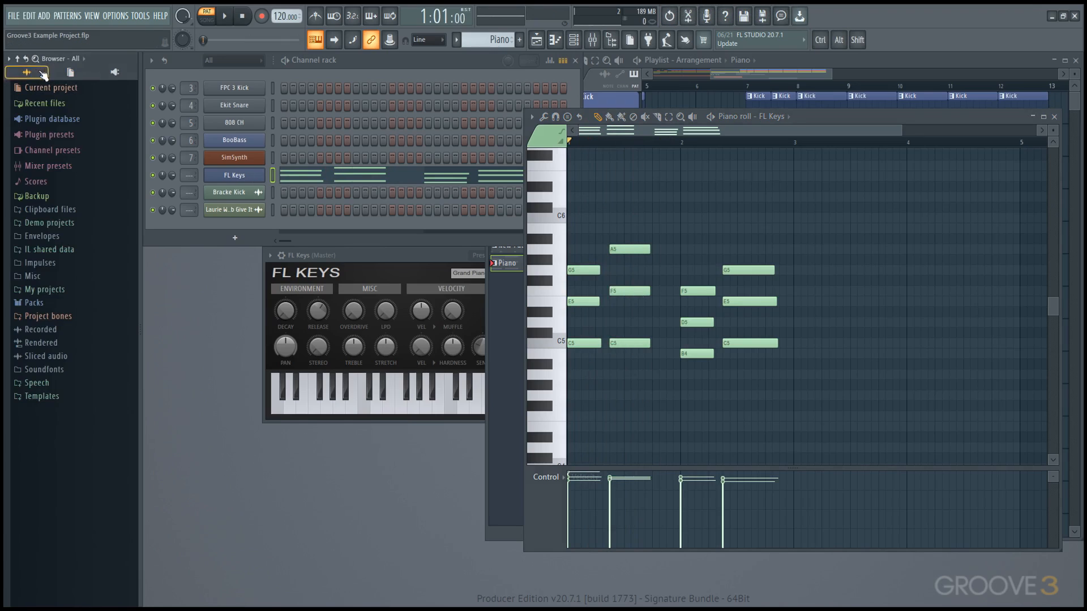
left_click(787, 73)
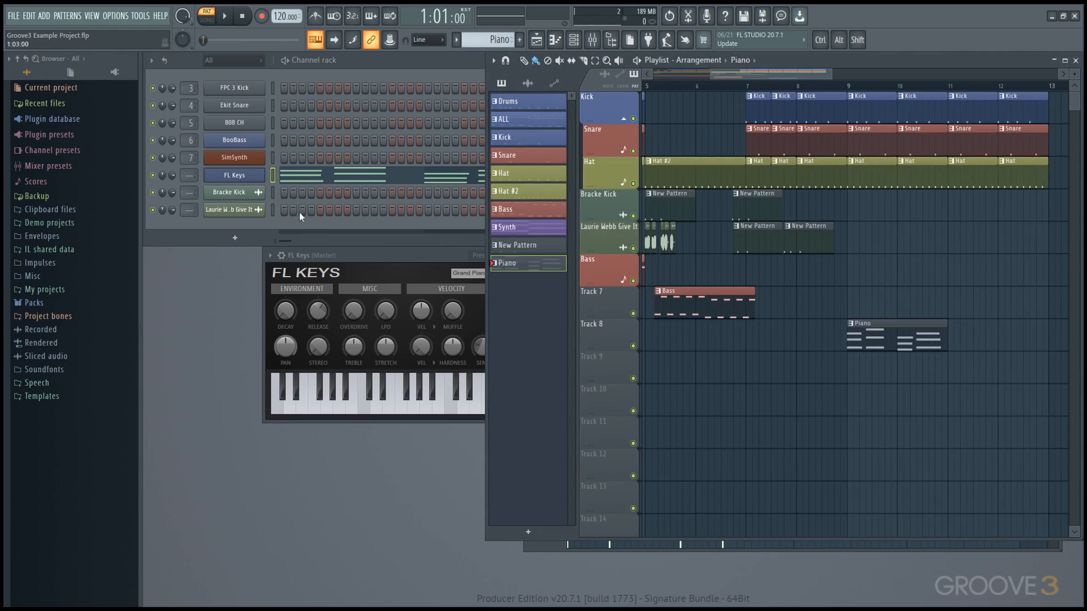
Step: Open FL Keys, reset its channel volume to default, and view its channel settings
double_click(252, 179)
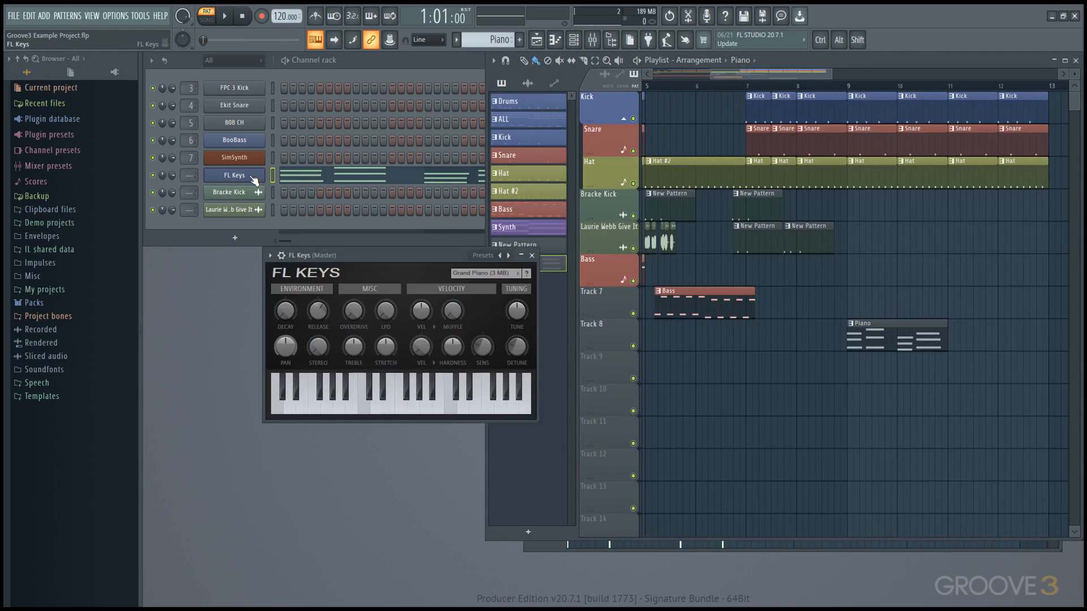
left_click_drag(171, 176, 171, 198)
right_click(171, 176)
left_click(188, 185)
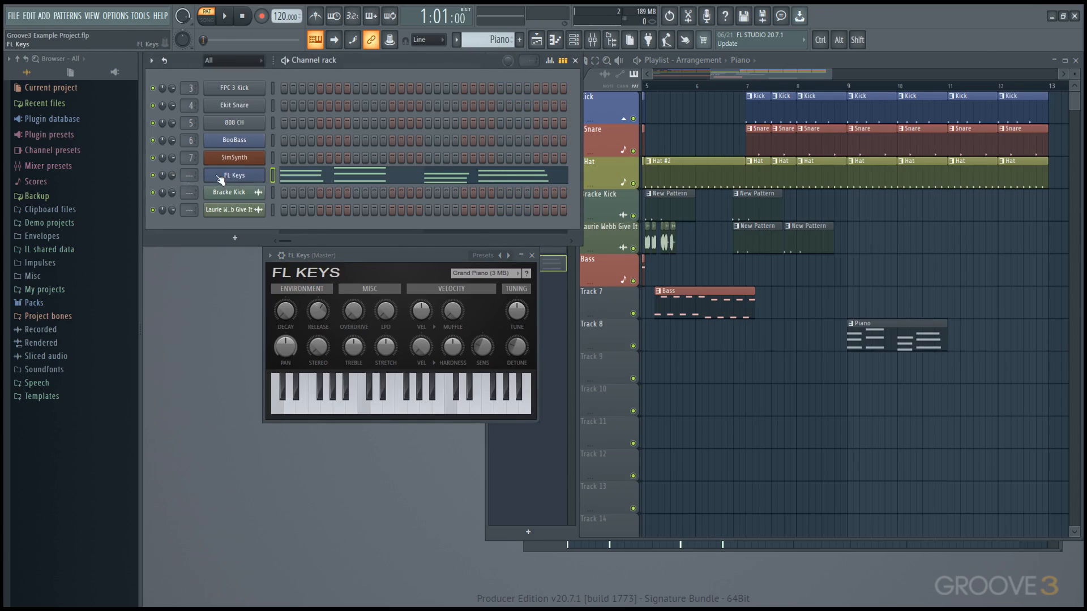
left_click(225, 177)
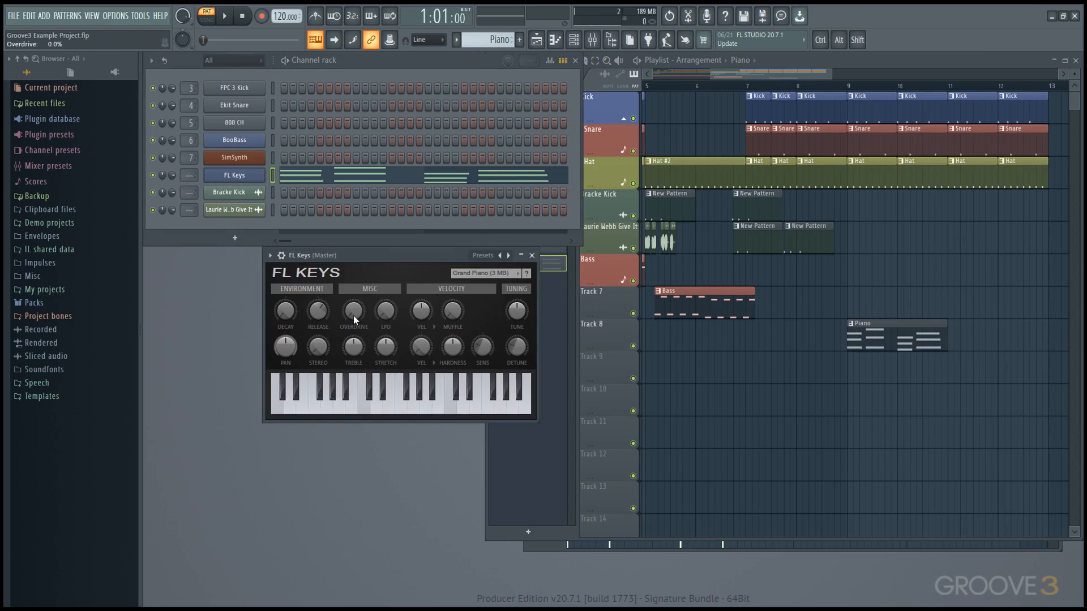
left_click(270, 256)
left_click(303, 275)
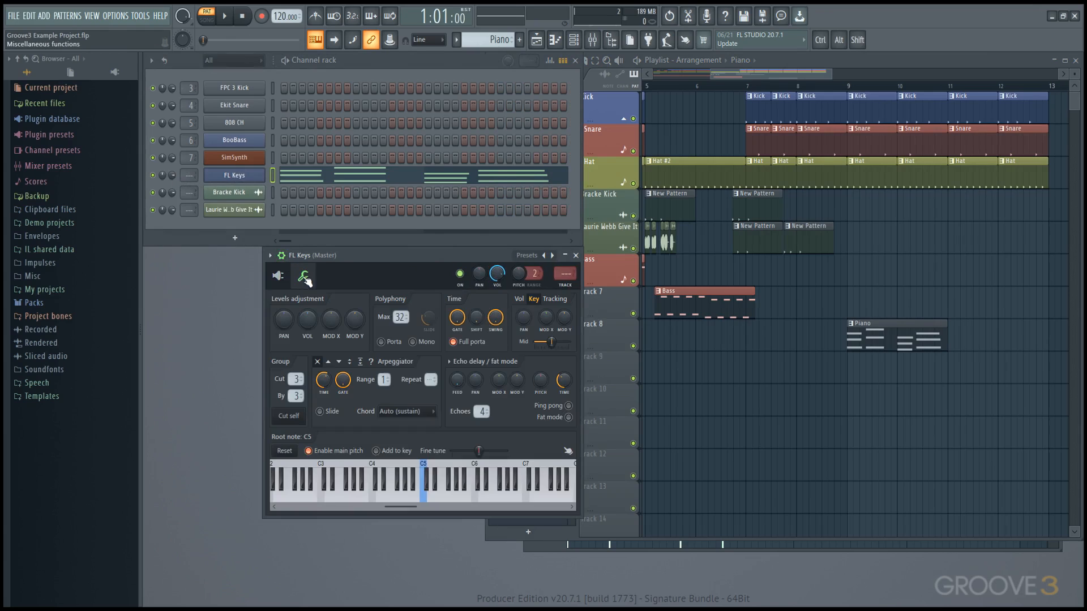
left_click(279, 275)
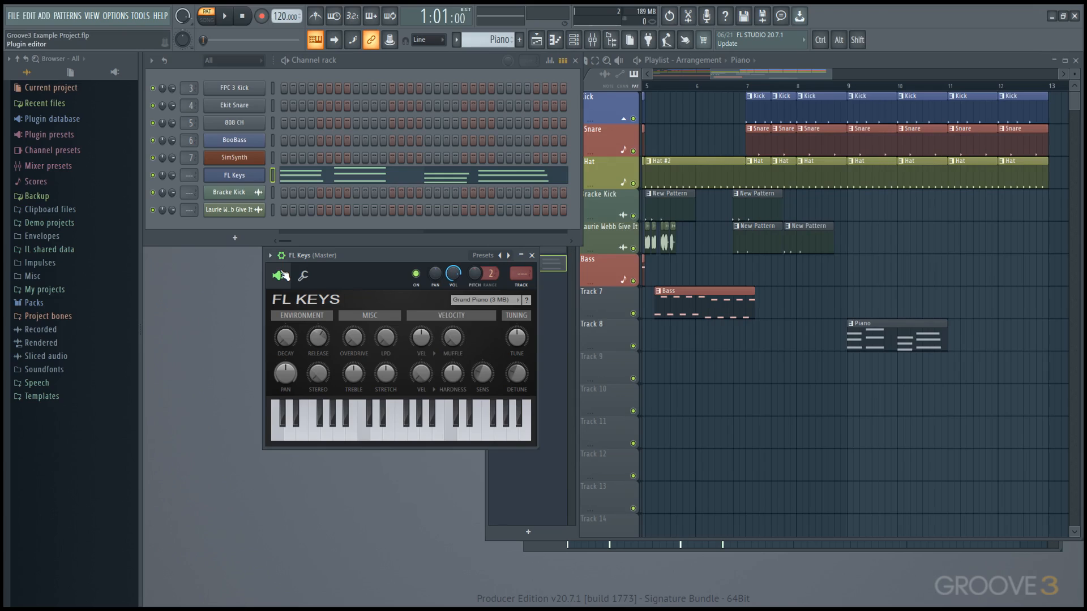
Step: Move FL Keys' notes into SimSynth and turn SimSynth's SVF cutoff down low
right_click(234, 179)
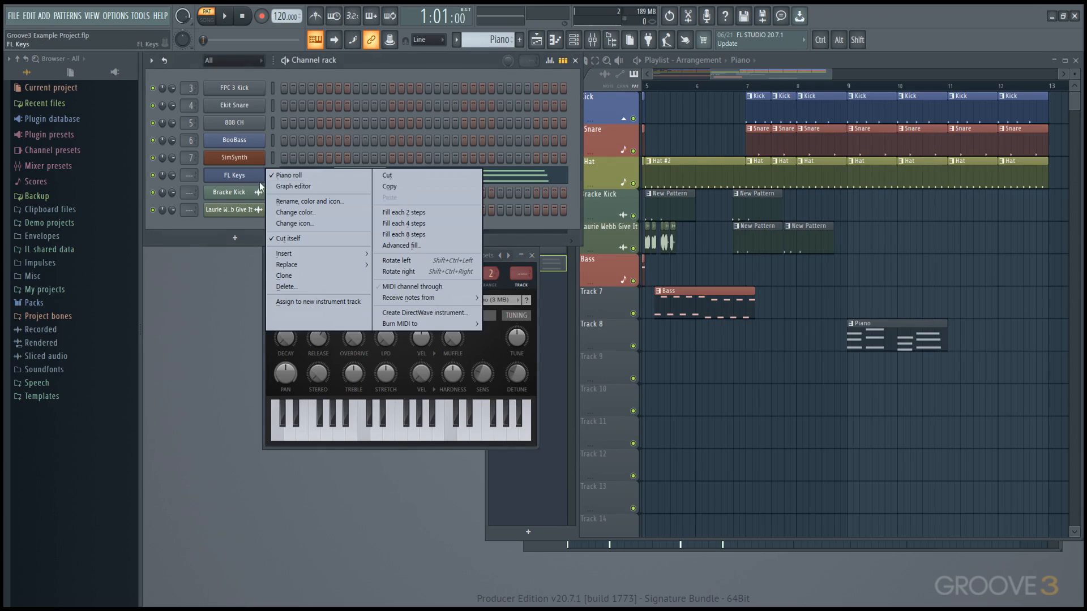
left_click(410, 178)
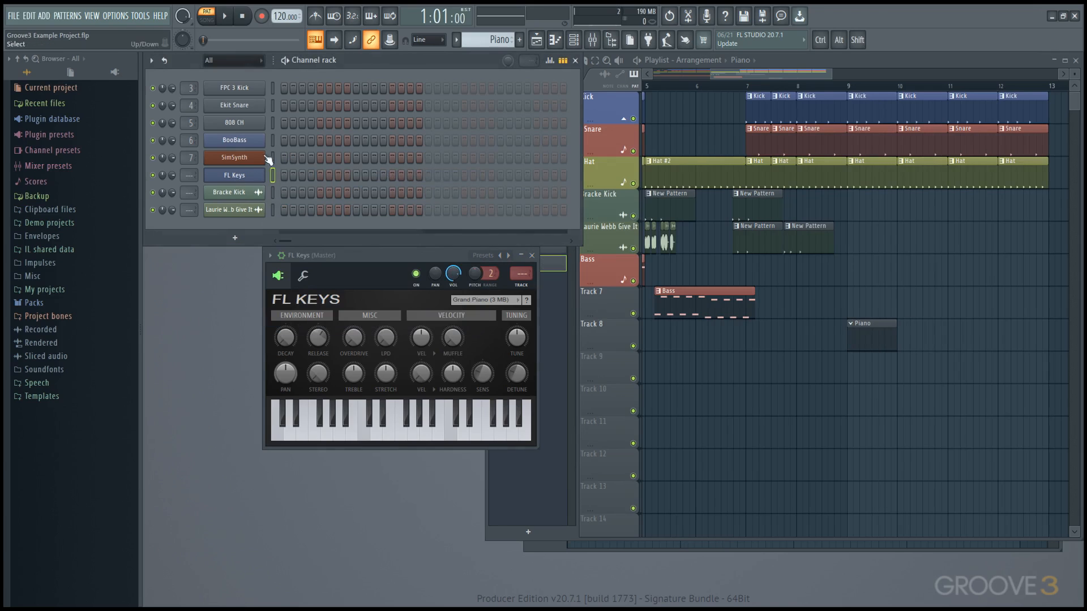
right_click(248, 161)
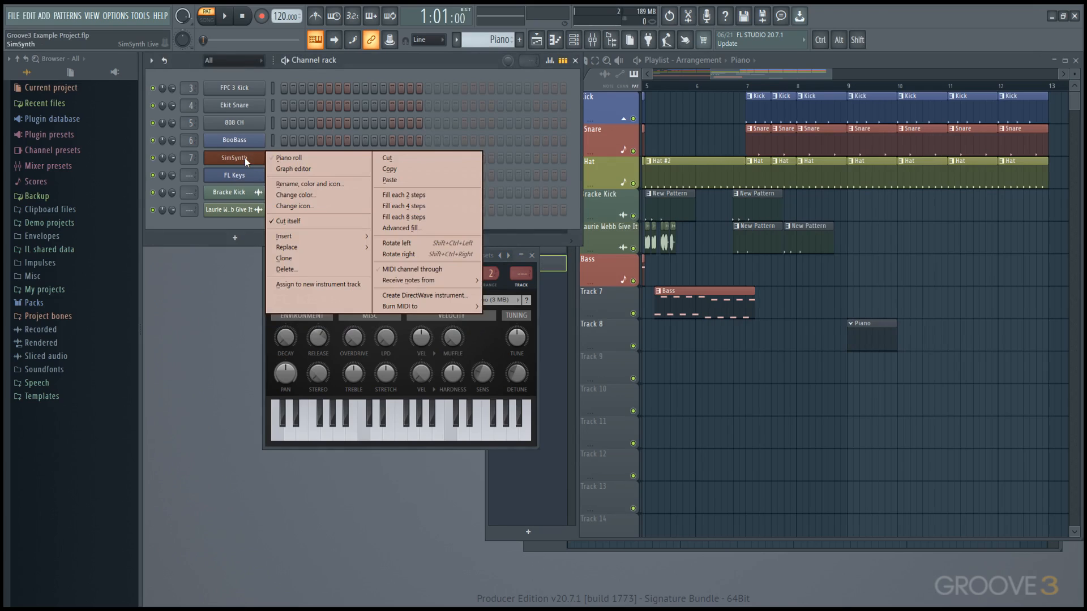
left_click(404, 180)
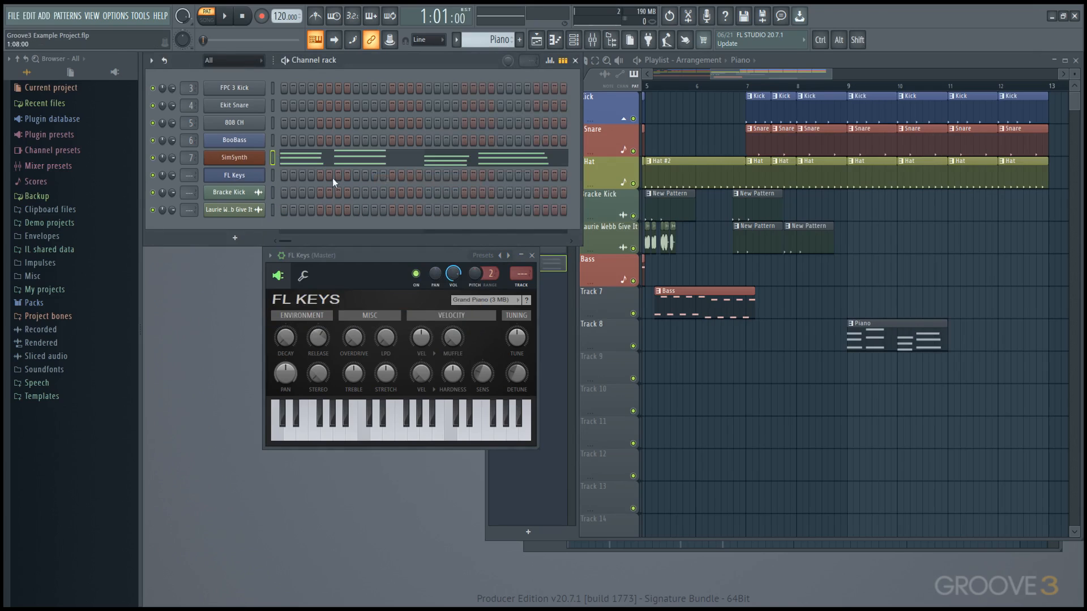
left_click(242, 161)
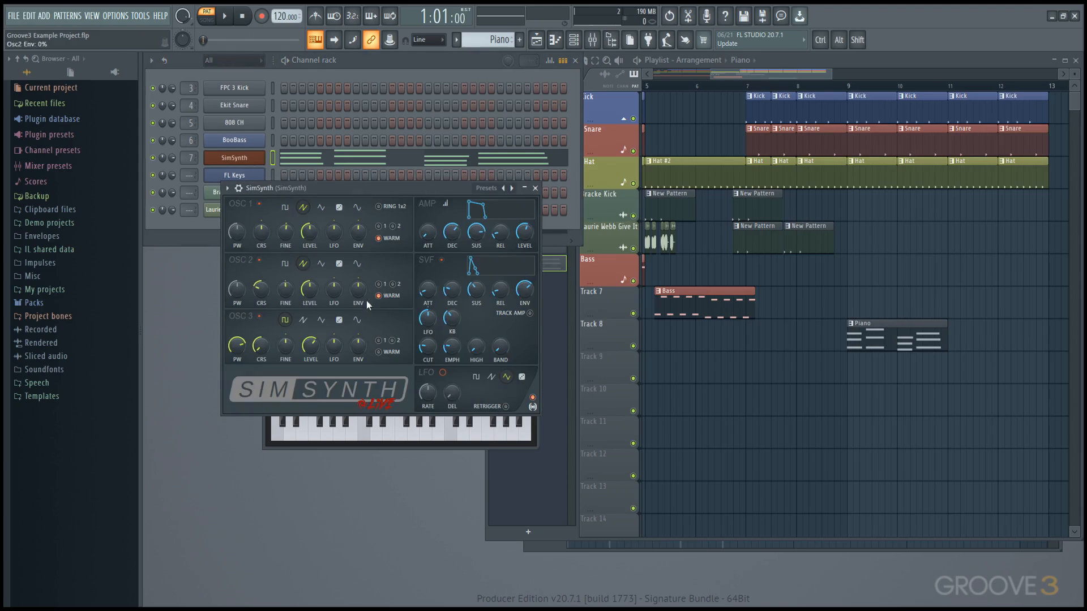
mouse_move(429, 348)
left_mouse_down()
mouse_move(429, 286)
mouse_move(433, 351)
left_mouse_up()
Step: Arm recording for notes and automation and place SimSynth beside its piano roll
left_click(261, 16)
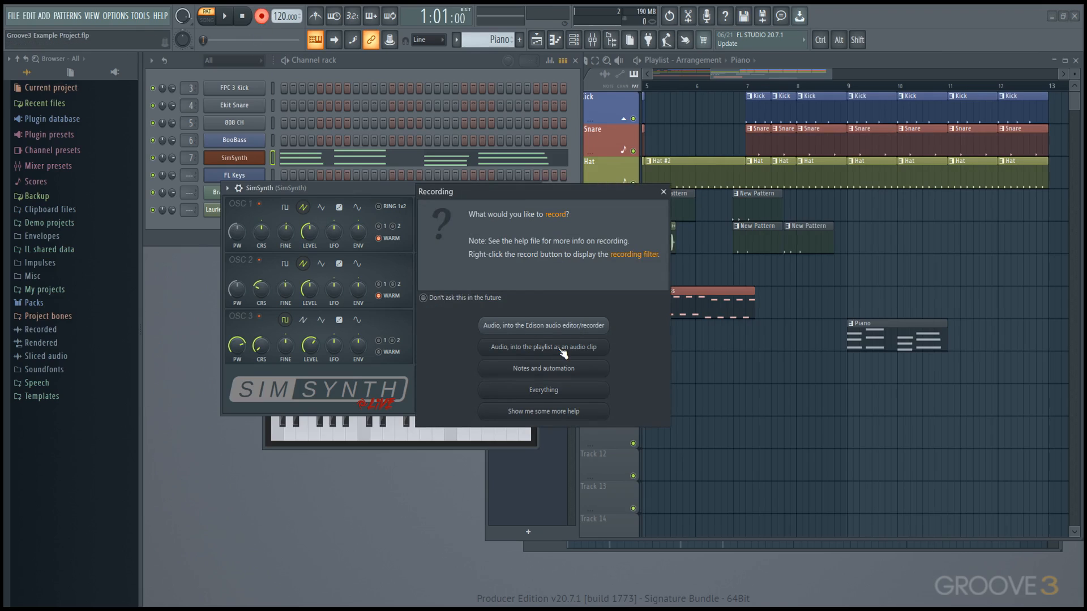
left_click(556, 368)
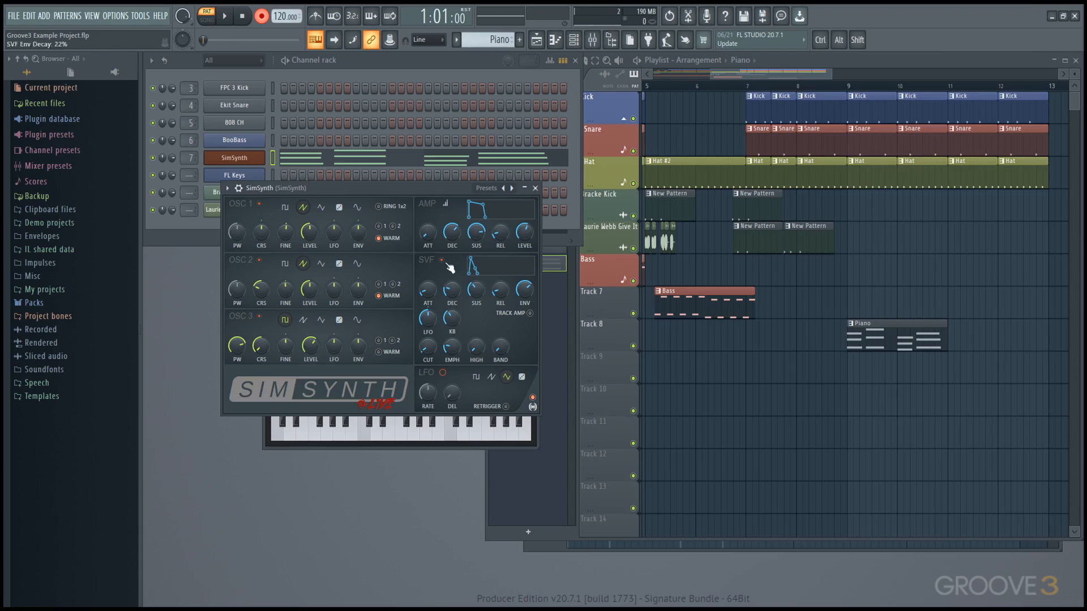
left_click_drag(387, 188, 752, 169)
left_click(498, 166)
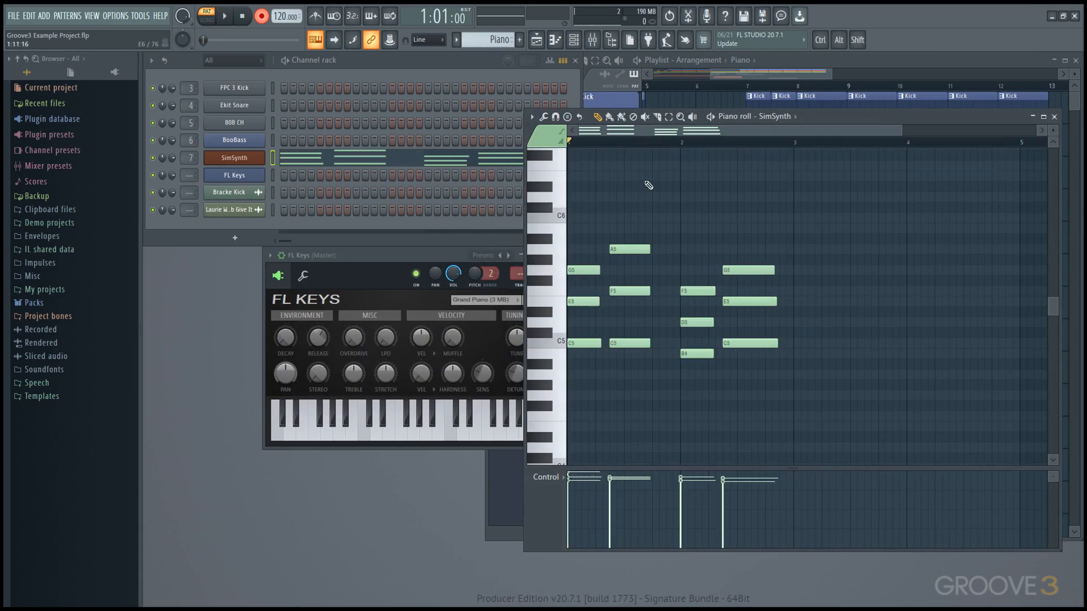
left_click(247, 160)
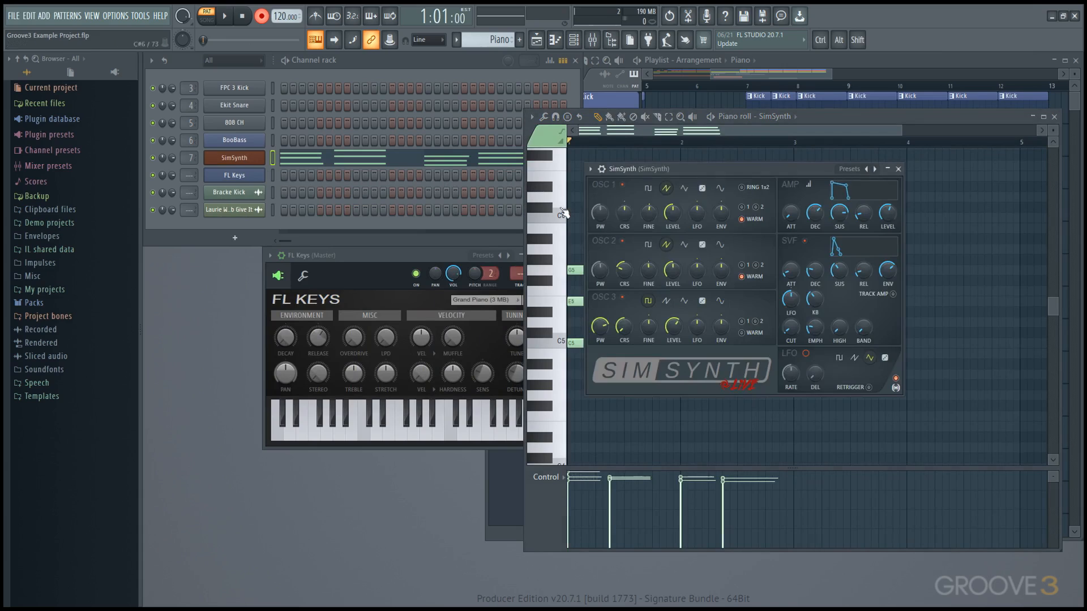
left_click_drag(778, 173, 398, 153)
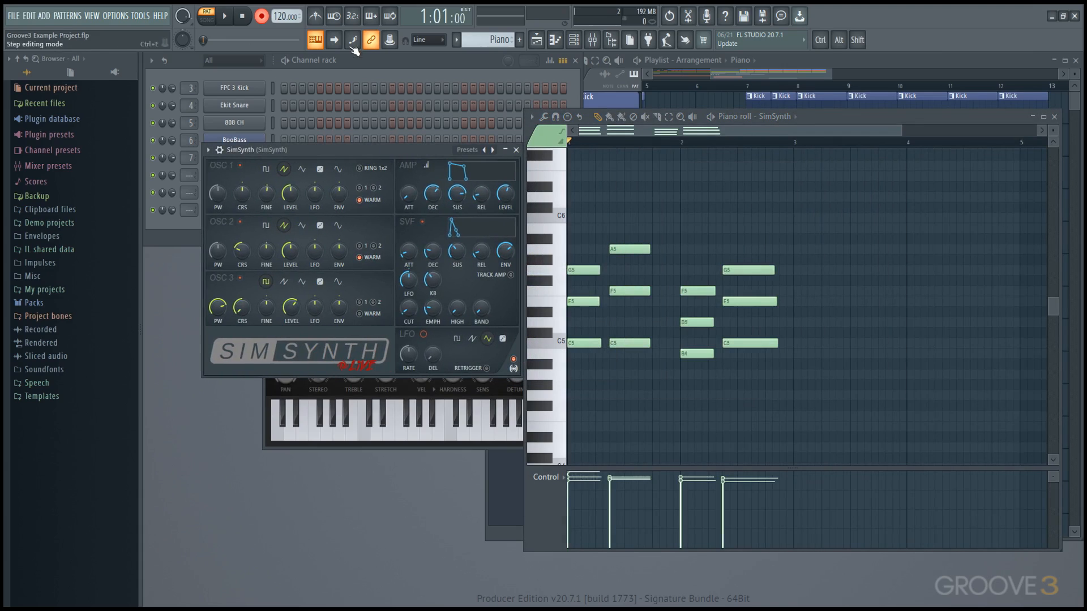
Step: Record the SVF cutoff sweeping up to 24% during playback, then show the playlist
left_click(352, 16)
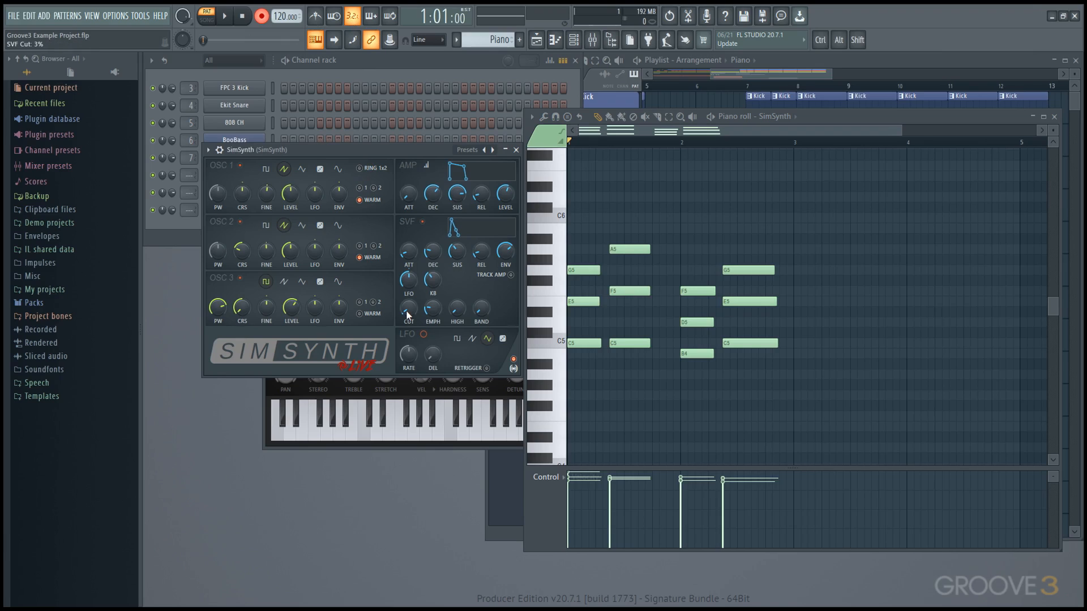
key("space")
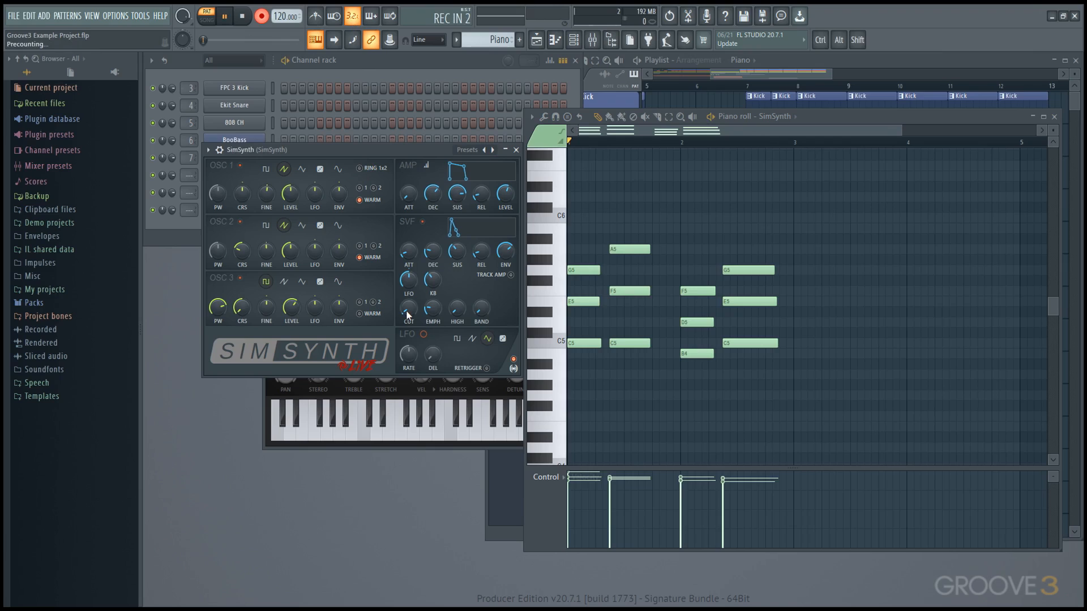
left_click_drag(407, 312, 407, 289)
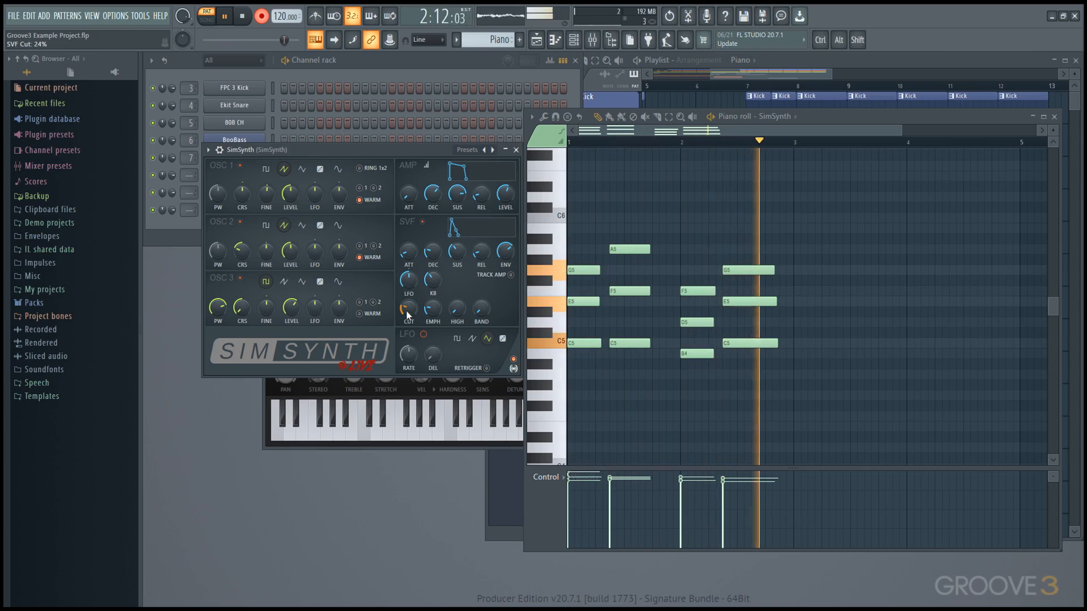
key("space")
key("F5")
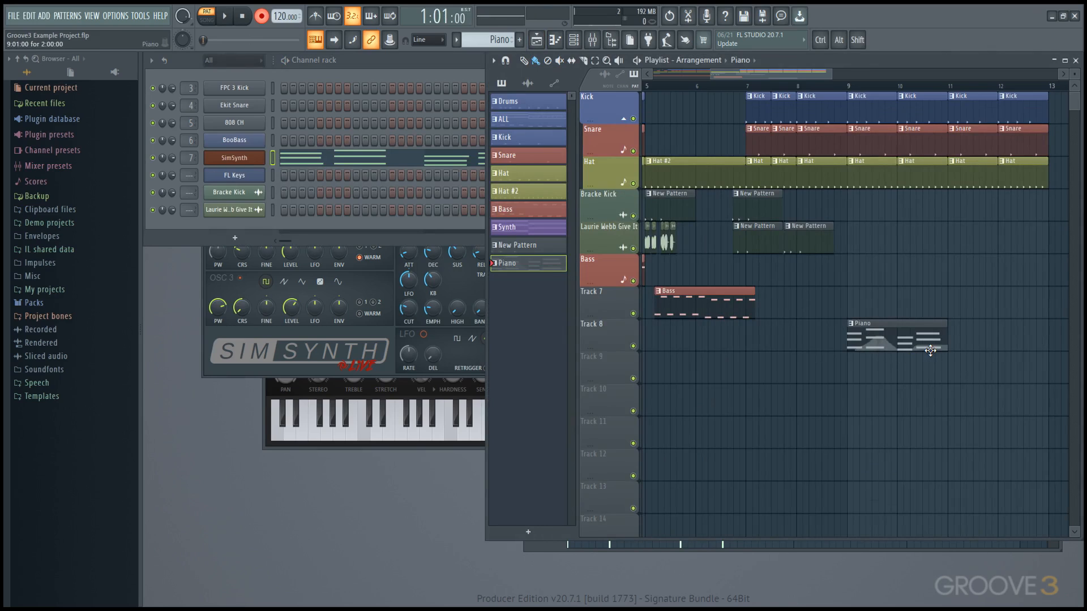
Step: Open the Piano clip and show SimSynth - SVF Cut in the piano roll's event lane
double_click(889, 342)
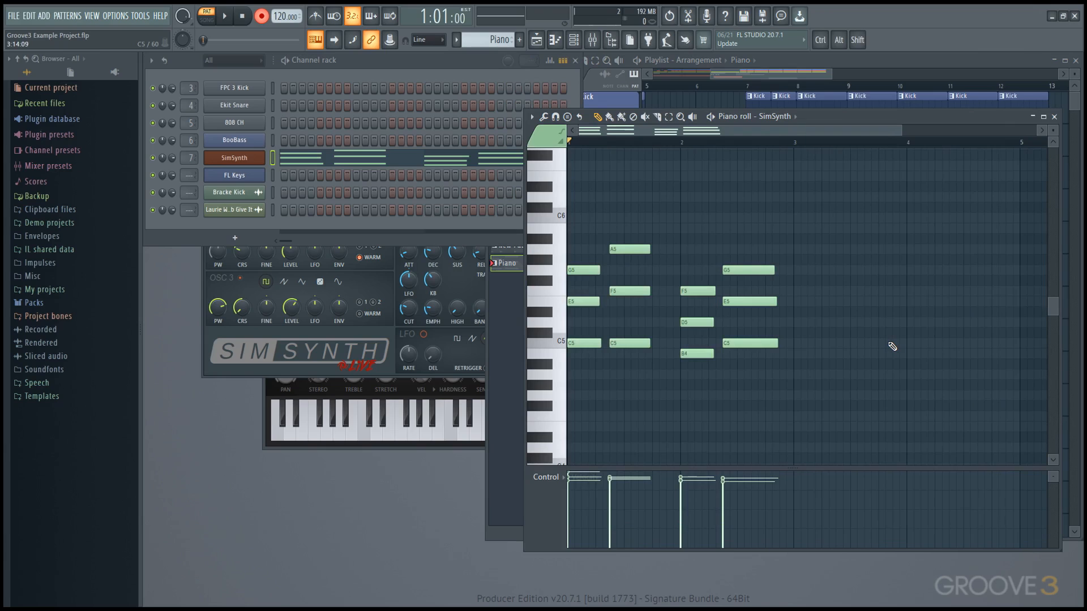
left_click(546, 477)
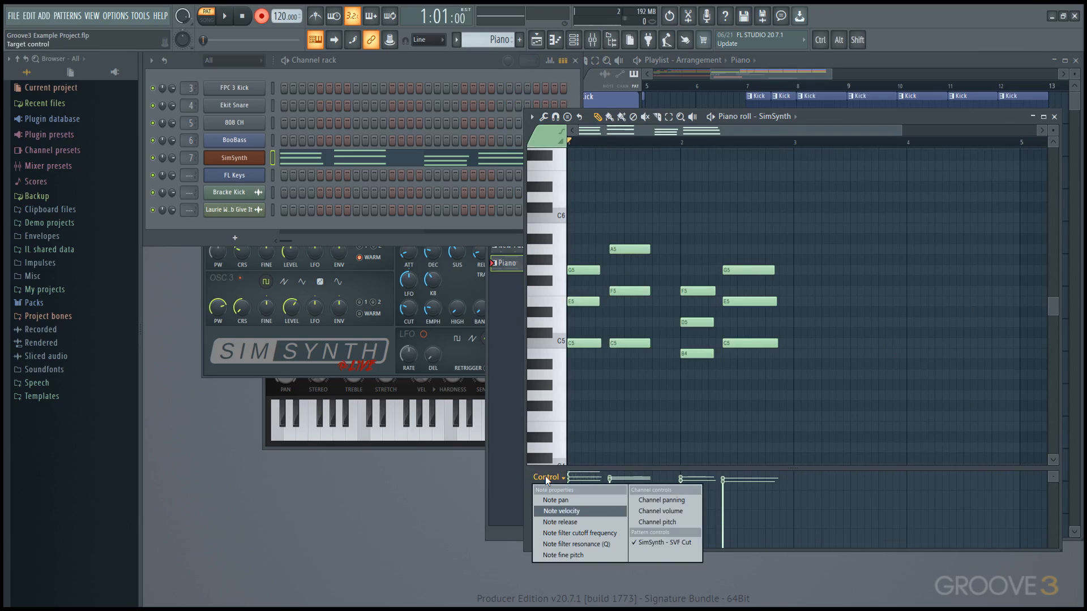
left_click(667, 544)
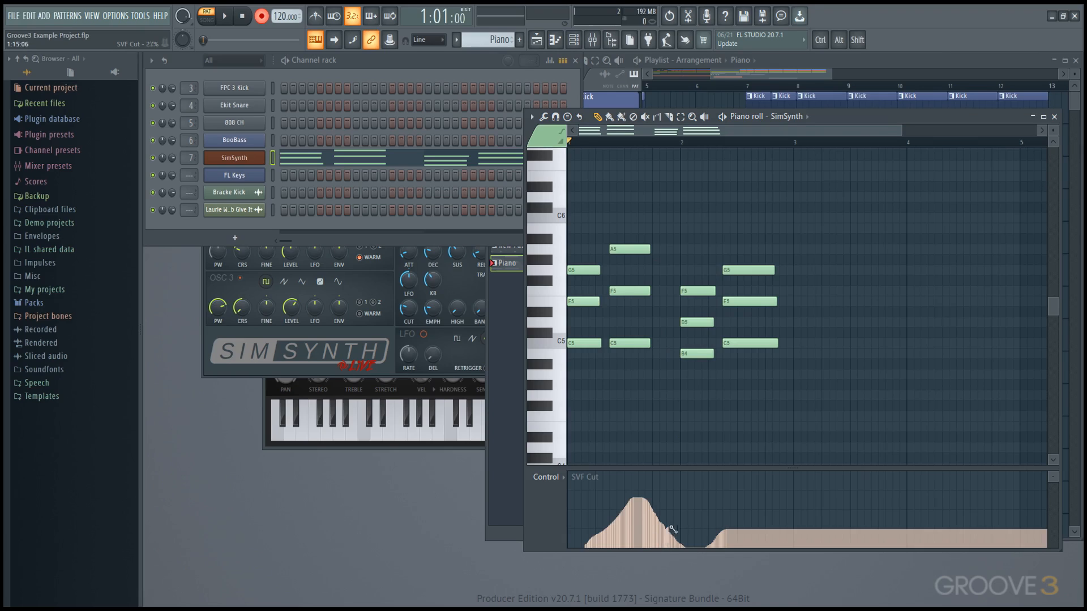
Step: Test redrawing the SVF Cut curve and deleting bars 1 to about 2.5, undoing every change
left_click_drag(672, 529, 736, 487)
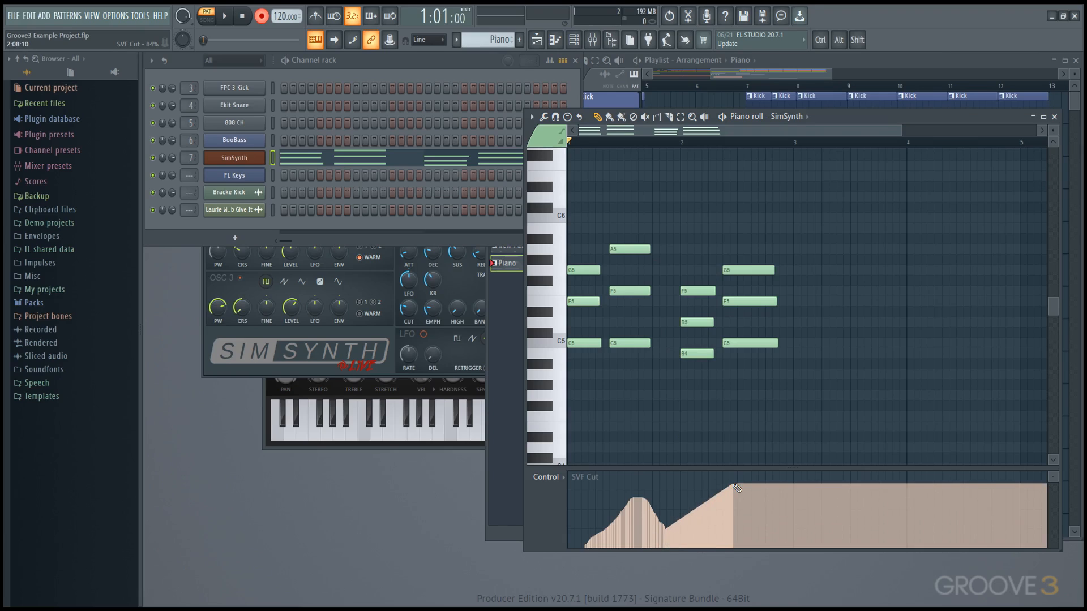
mouse_move(738, 507)
left_mouse_down()
mouse_move(697, 526)
mouse_move(705, 540)
mouse_move(731, 522)
mouse_move(716, 536)
mouse_move(677, 504)
mouse_move(733, 500)
mouse_move(740, 527)
left_mouse_up()
key("ctrl+alt+z")
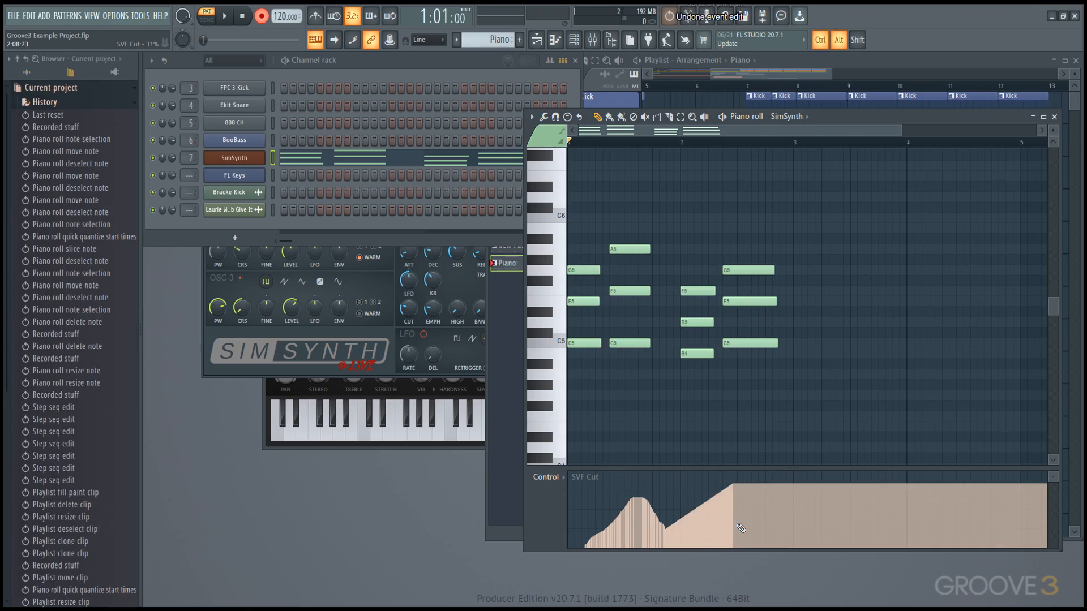
key("ctrl+alt+z")
left_click_drag(739, 528, 555, 484)
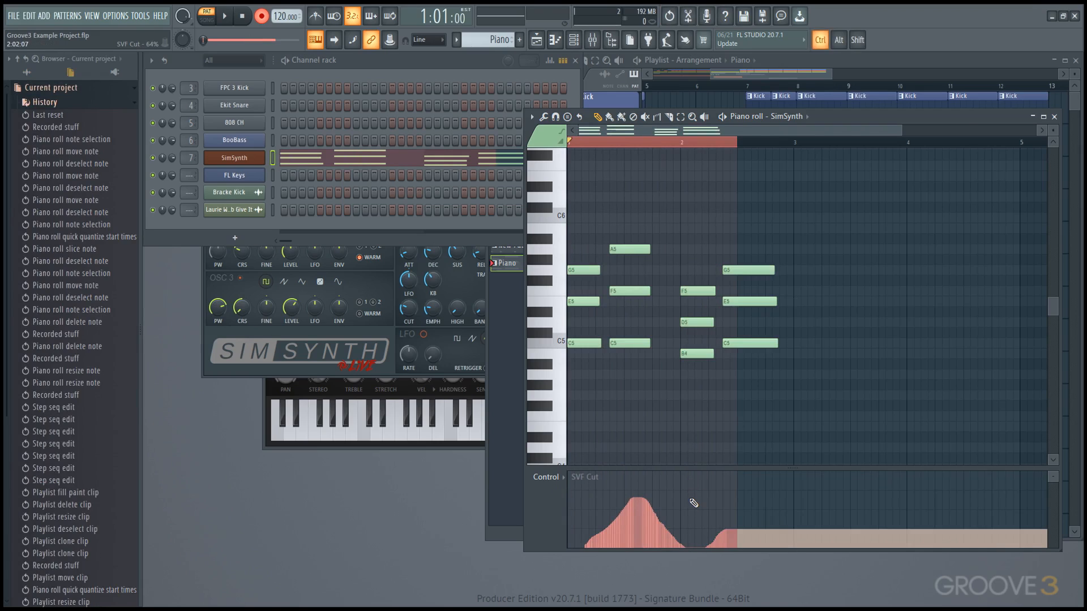
key("ctrl+Delete")
key("ctrl+z")
key("ctrl+z")
key("ctrl+z")
Step: Reopen SimSynth and use the CUT knob's Edit events to open SVF Cut in its own editor
left_click(228, 156)
left_click(226, 162)
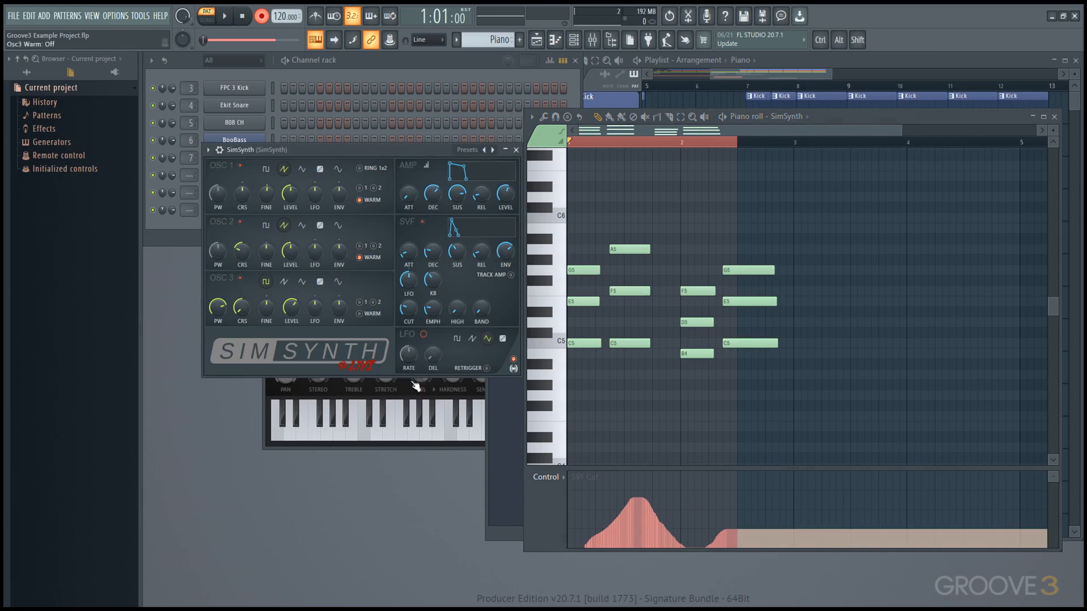
right_click(413, 315)
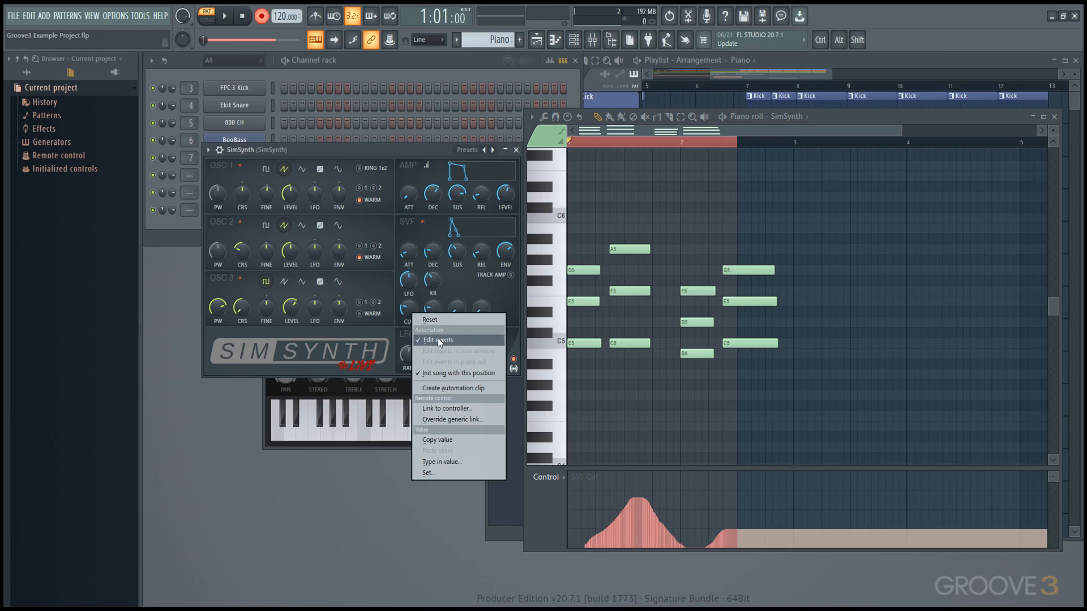
left_click(437, 339)
right_click(411, 315)
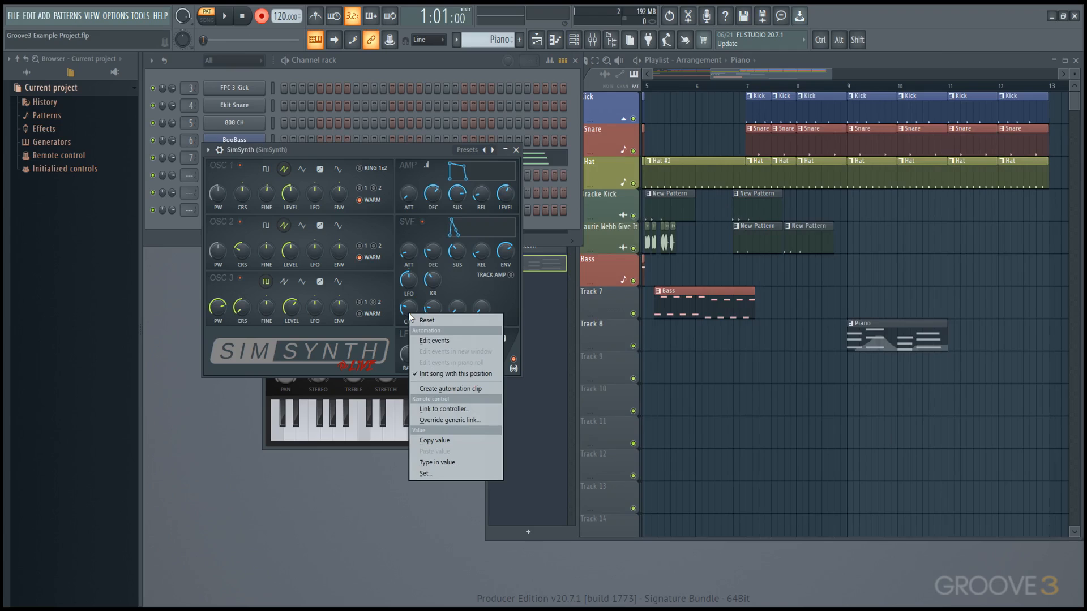
left_click(437, 341)
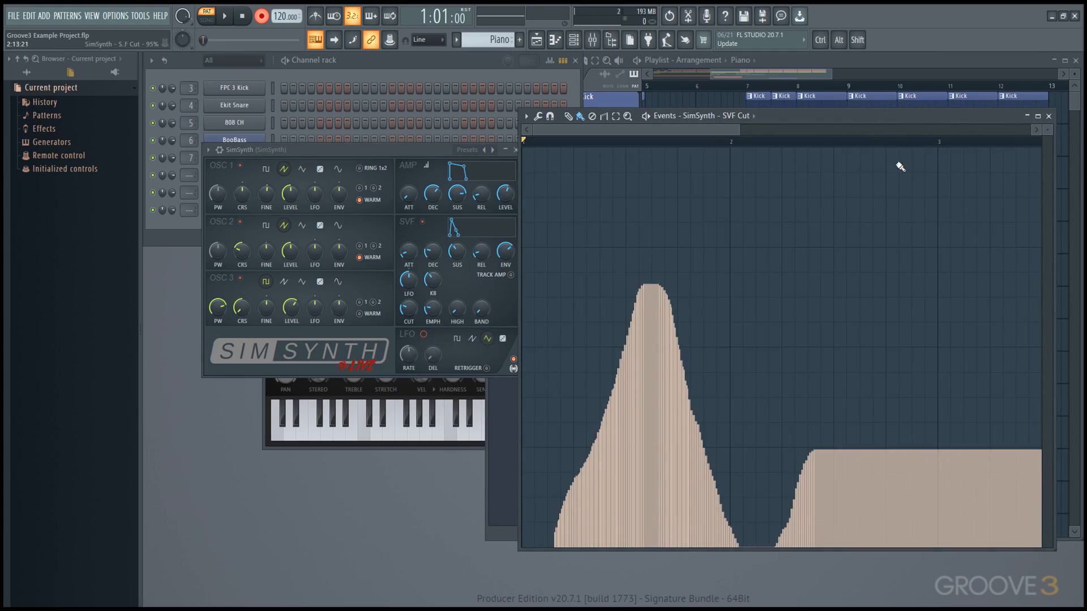
Step: Paint a test second peak into the cutoff events and delete it
left_click_drag(874, 119, 659, 113)
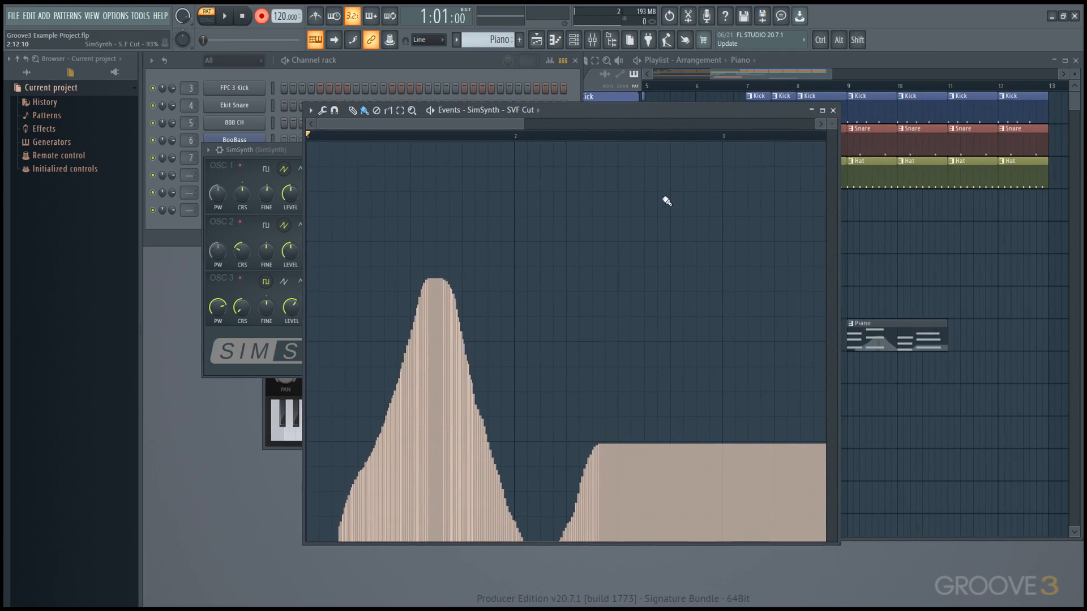
scroll(402, 379, "down", 5)
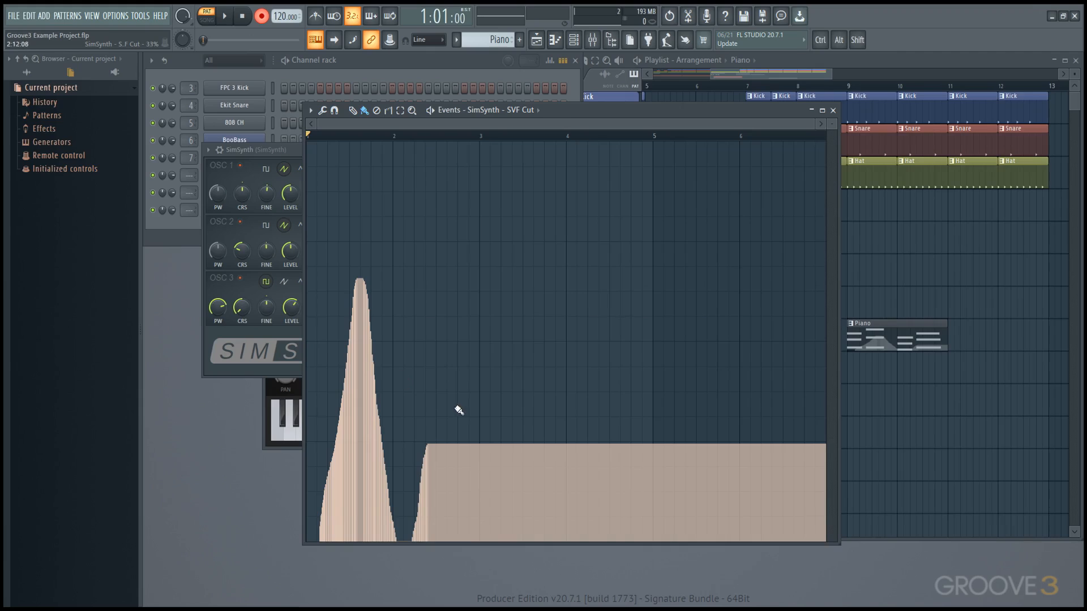
mouse_move(459, 403)
left_mouse_down()
mouse_move(471, 322)
mouse_move(488, 415)
mouse_move(447, 413)
left_mouse_up()
key("Delete")
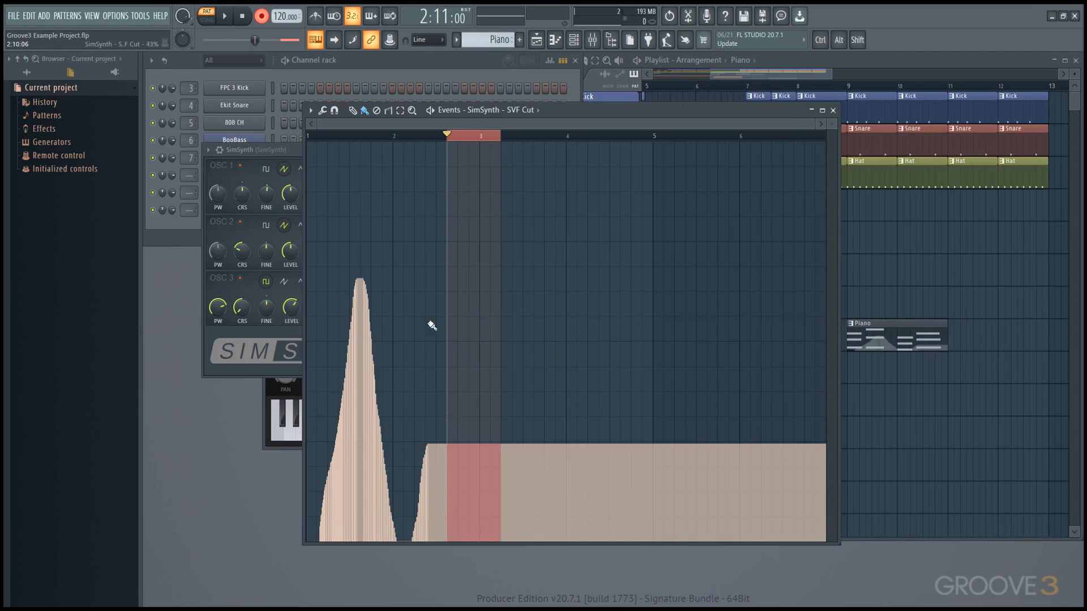
Step: Draw the cutoff values before the peak down to zero at the curve's start
left_click(363, 139)
double_click(376, 135)
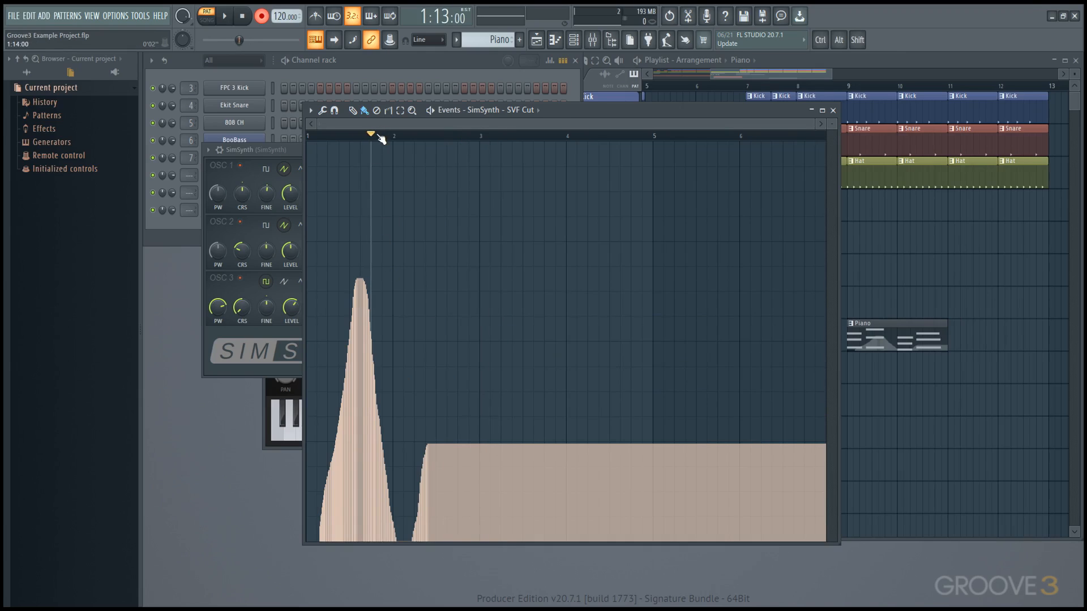
scroll(314, 311, "up", 5, "ctrl")
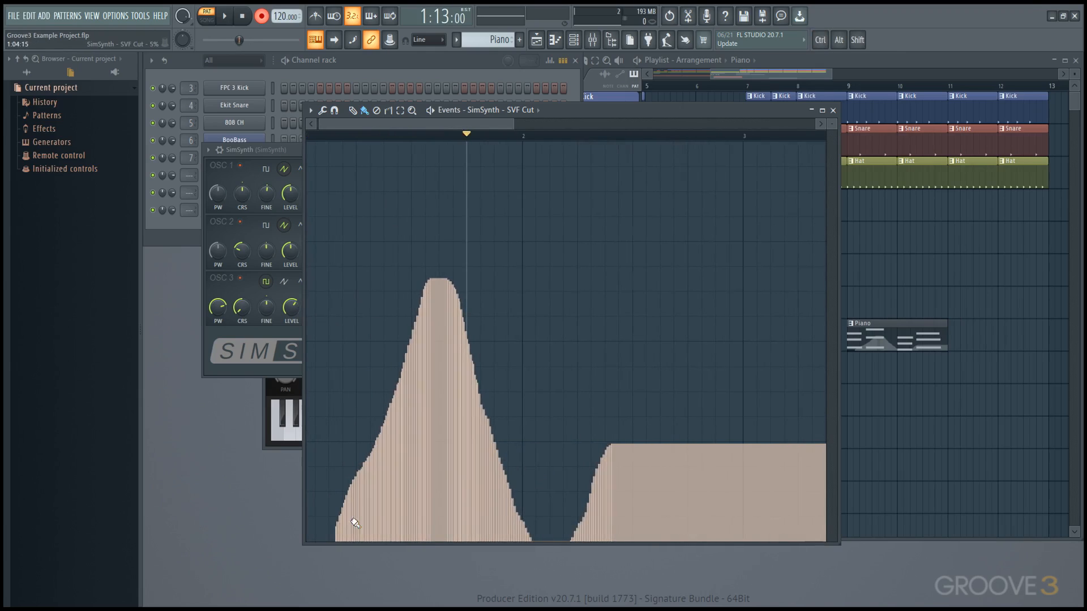
scroll(355, 522, "up", 3, "ctrl")
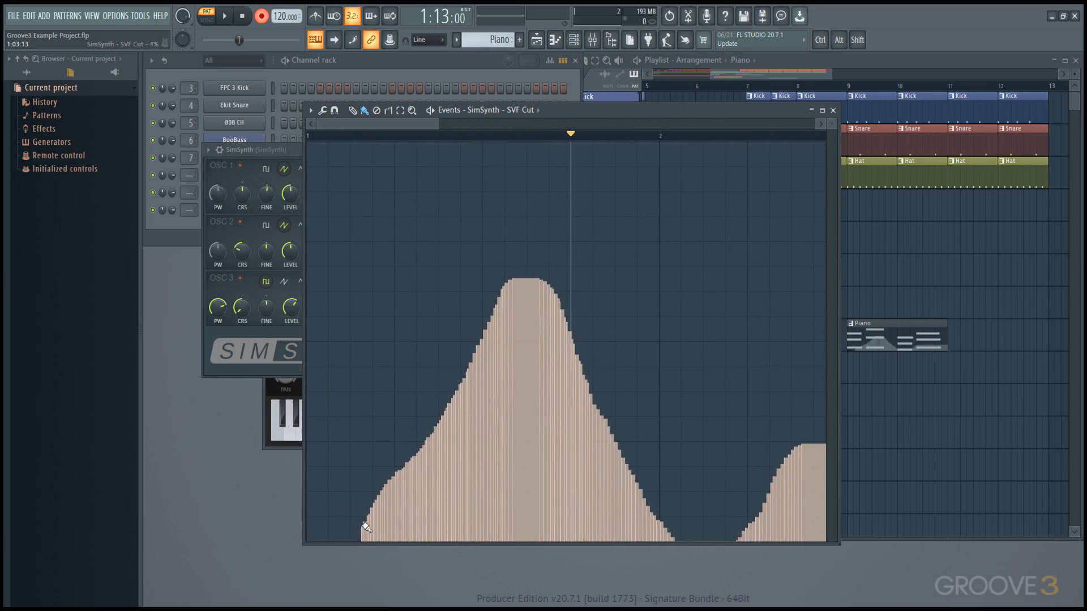
left_click_drag(365, 526, 241, 587)
left_click_drag(339, 518, 276, 575)
scroll(399, 475, "down", 3, "ctrl")
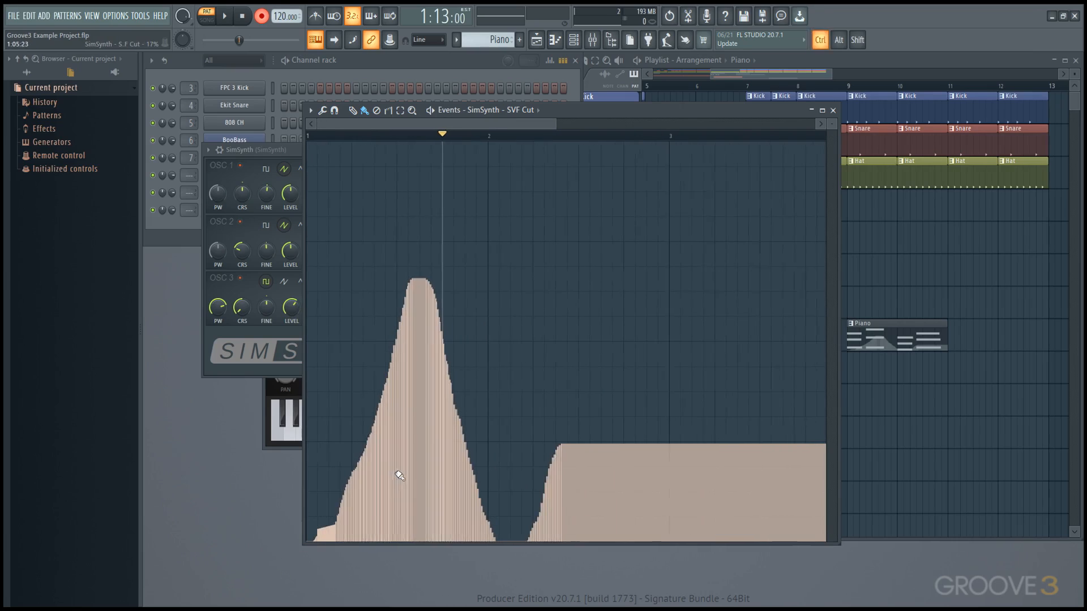
left_click(834, 55)
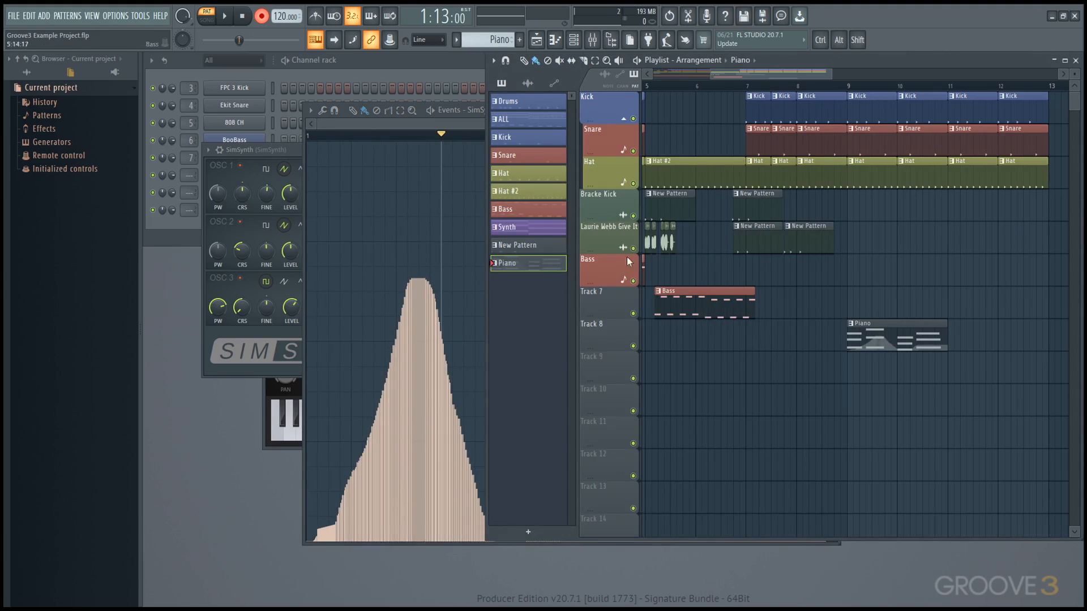
Step: Cut SimSynth's notes out of the Piano pattern from the Channel rack
left_click(420, 64)
right_click(264, 153)
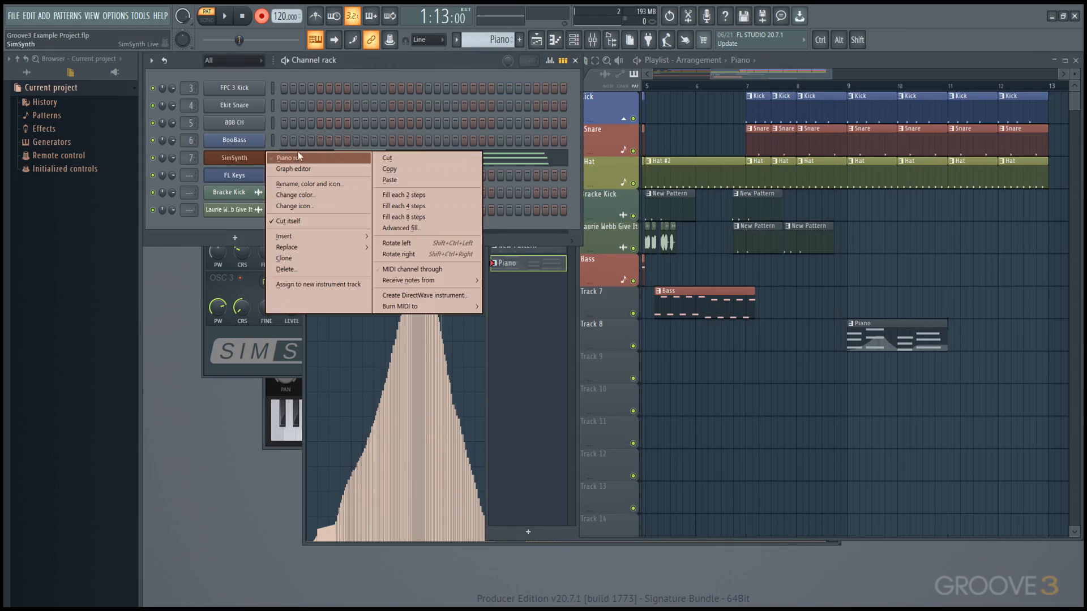
left_click(390, 159)
Step: Add a second Piano clip at bar 11 on Track 8 and create new Pattern 11
left_click(928, 339)
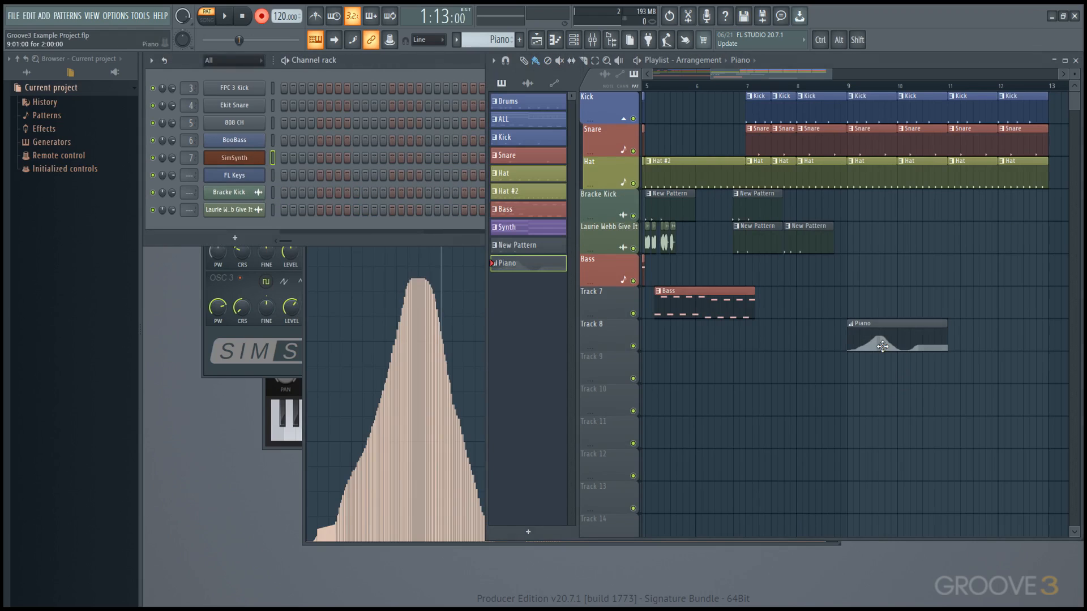
left_click(955, 340)
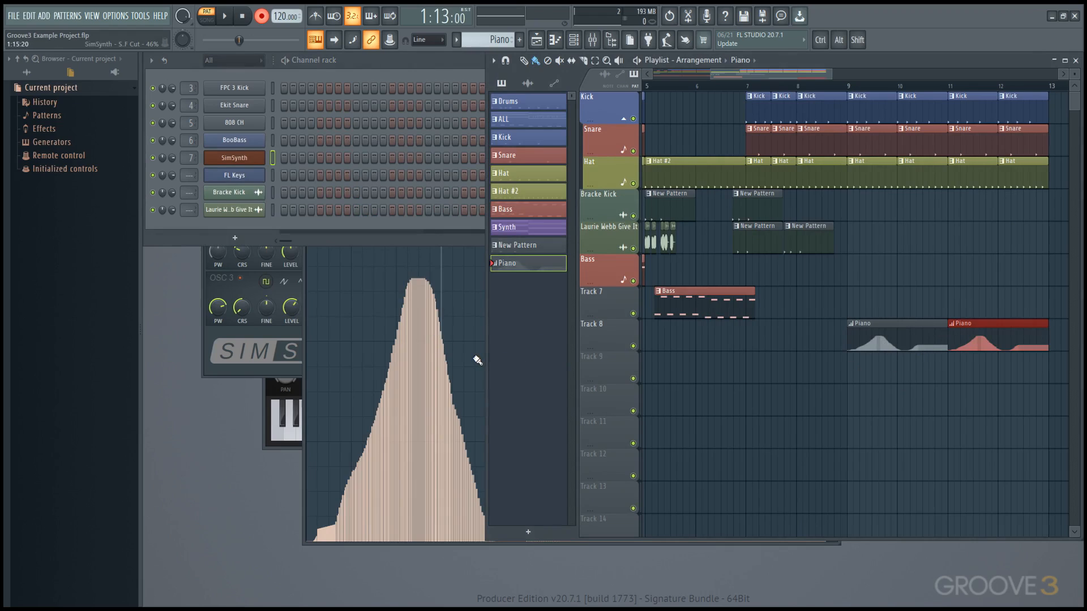
left_click(519, 40)
Step: Name the pattern 'automation' and place it on Track 9 starting at bar 1
type("auto")
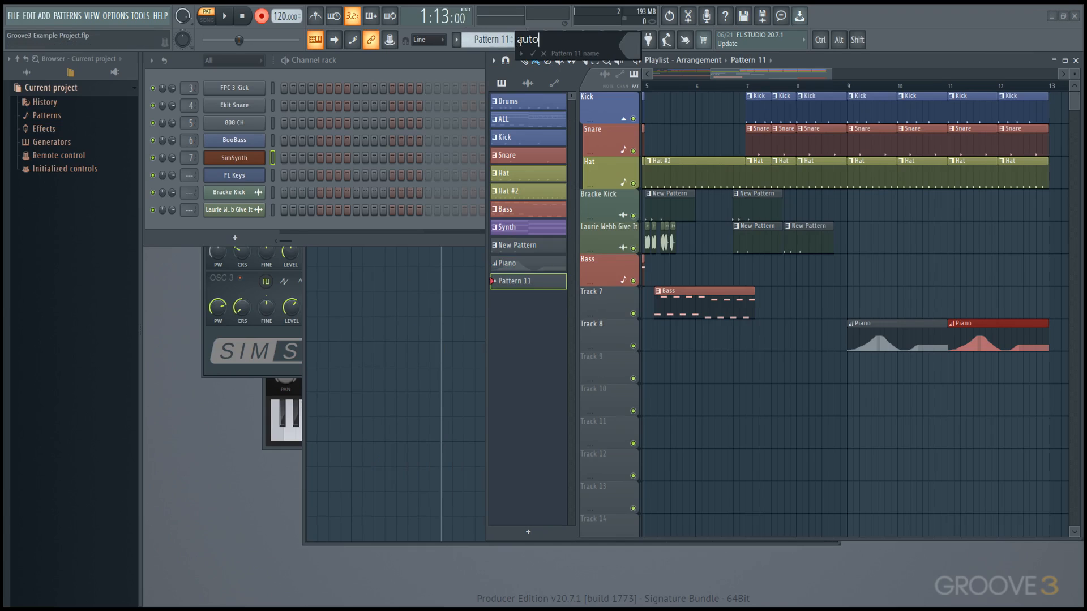
type("mation")
key("Return")
scroll(691, 352, "down", 4, "ctrl")
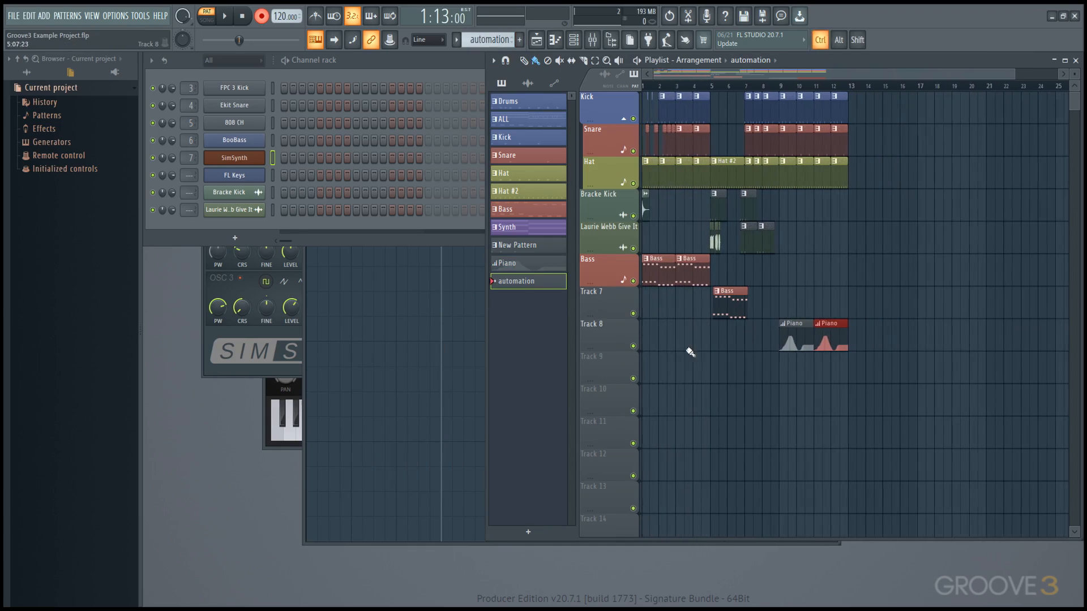
left_click(671, 373)
mouse_move(672, 374)
left_mouse_down()
mouse_move(649, 374)
mouse_move(852, 380)
mouse_move(845, 390)
left_mouse_up()
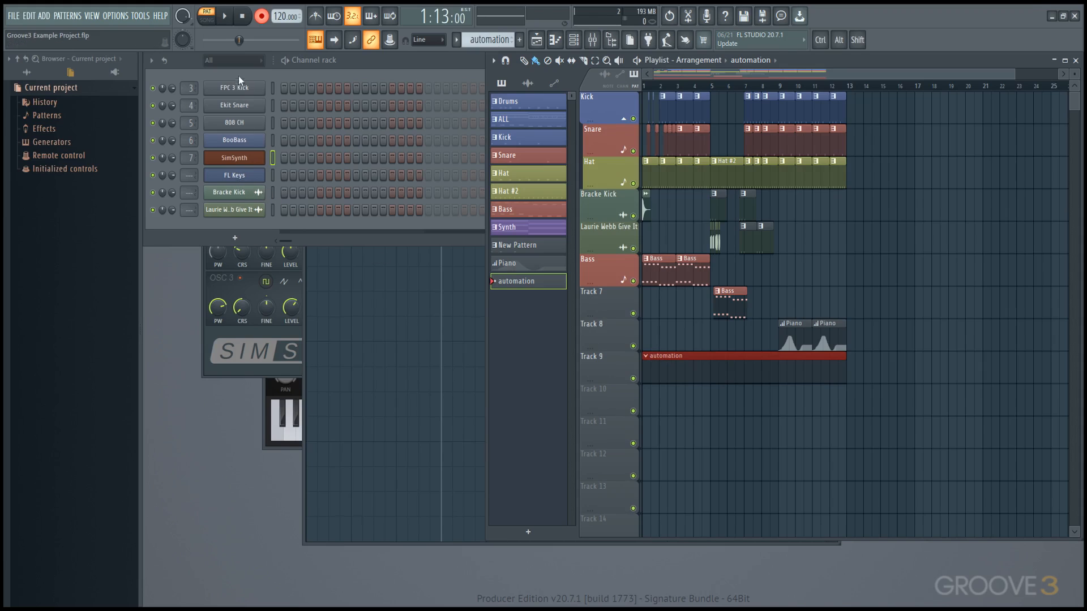
Step: Record volume knob moves on two channels during playback
key("space")
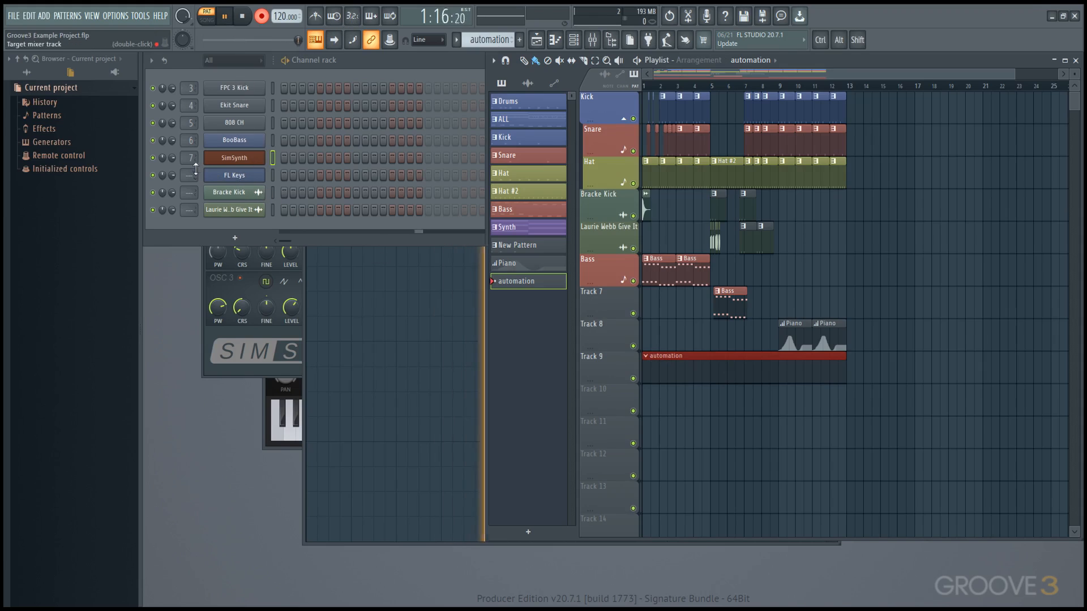
left_click_drag(172, 158, 172, 164)
left_click_drag(172, 123, 172, 116)
key("space")
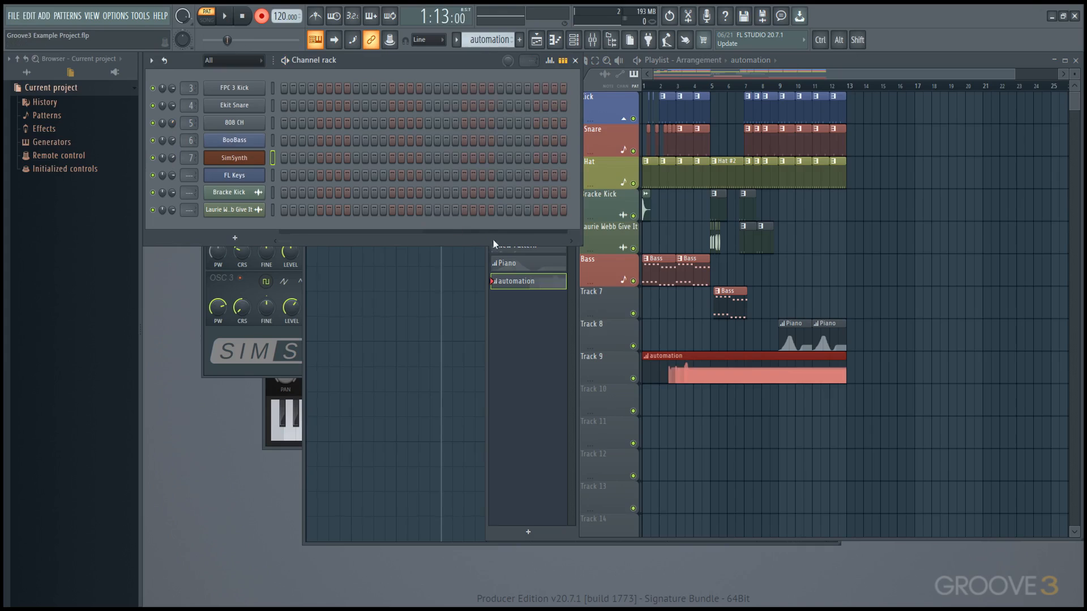
scroll(679, 368, "up", 6)
Step: Open the automation clip's events and switch to SimSynth - Channel volume
double_click(744, 375)
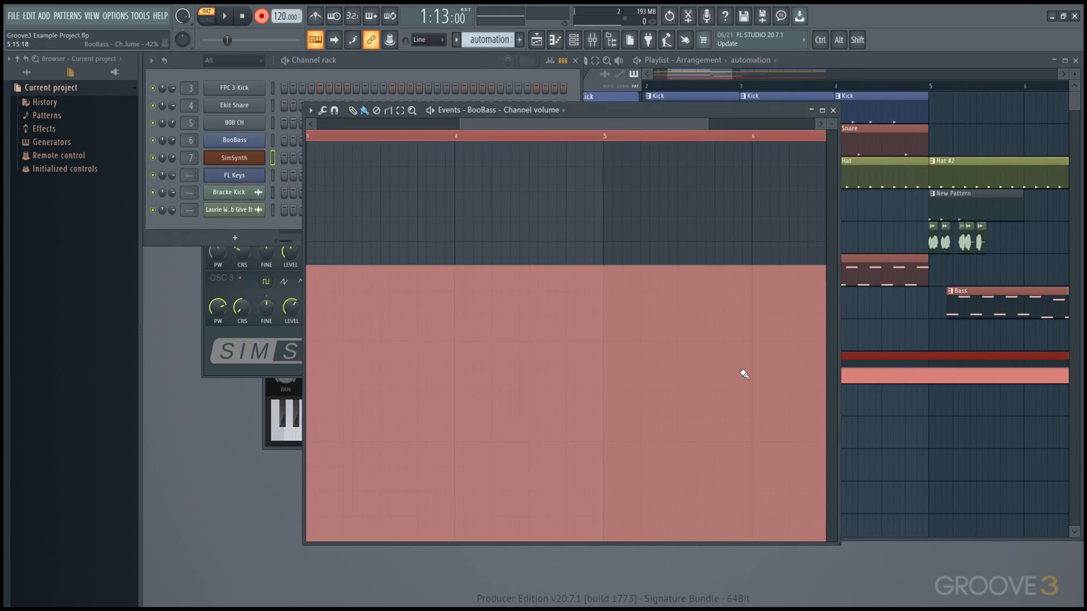
scroll(466, 262, "down", 2)
left_click(546, 111)
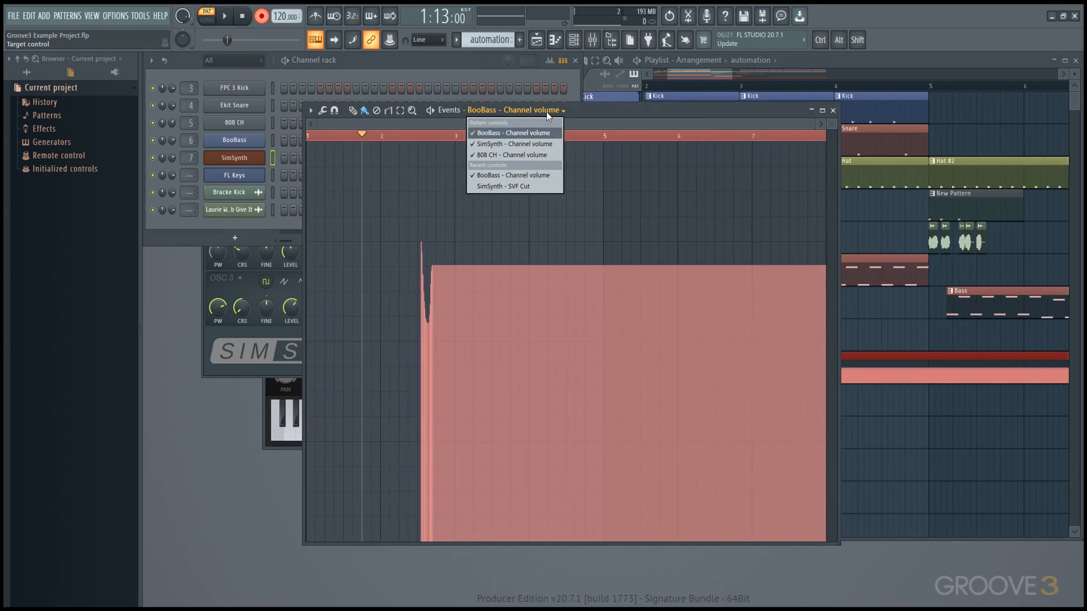
left_click(545, 145)
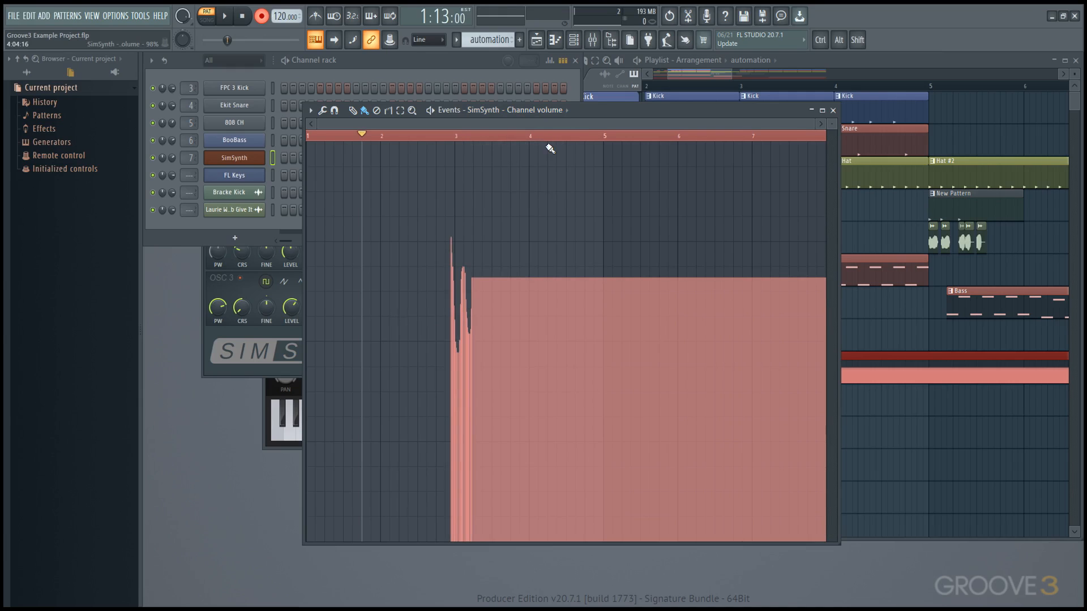
Step: Return to the playlist, then close all windows except the Channel rack with F12
left_click(714, 64)
scroll(730, 261, "down", 3)
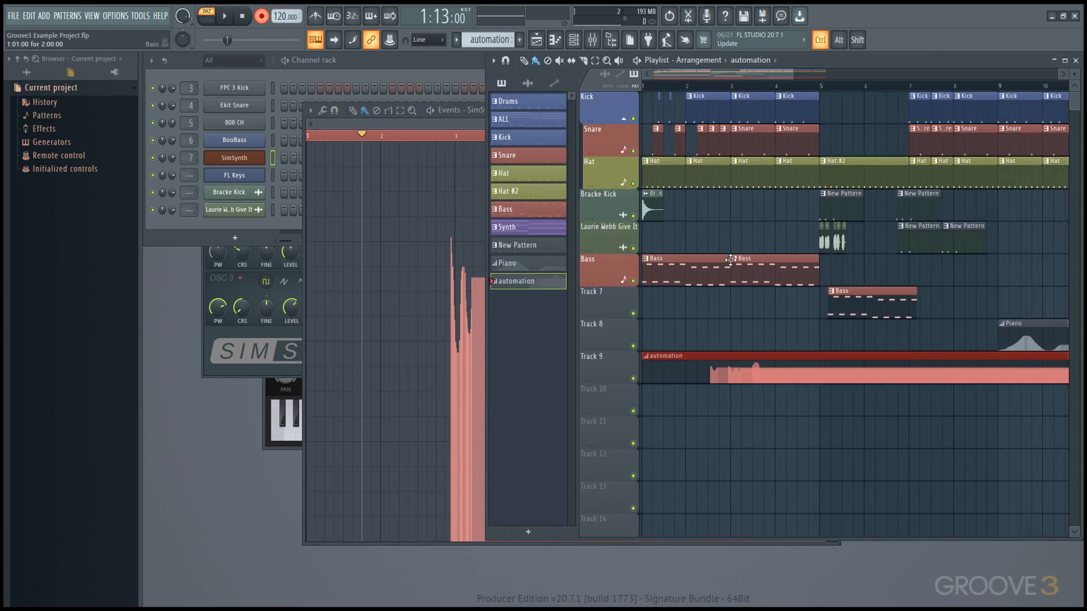
scroll(730, 262, "down", 2)
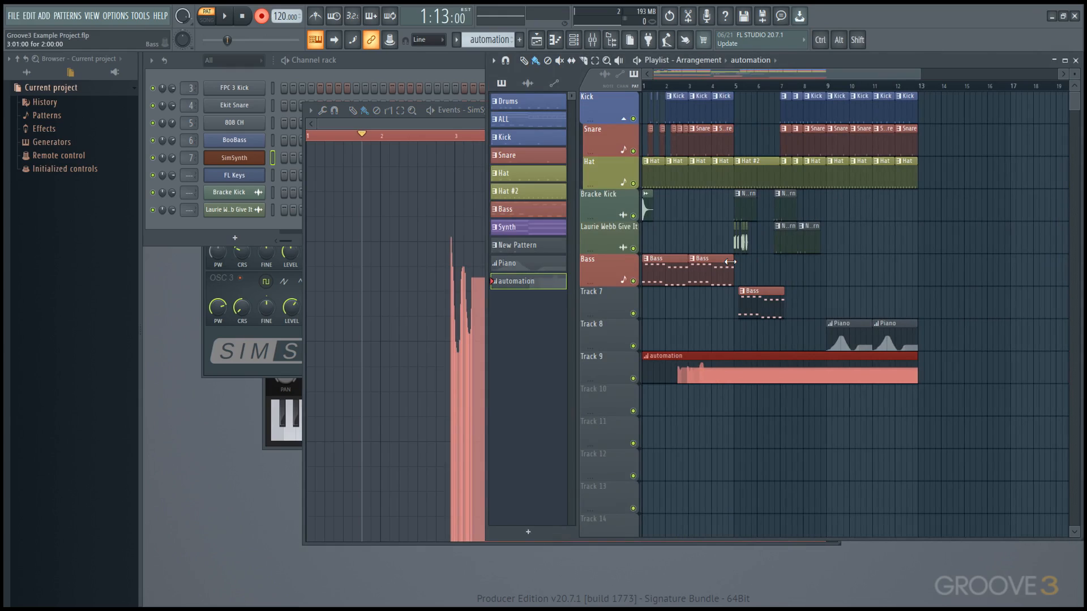
key("F12")
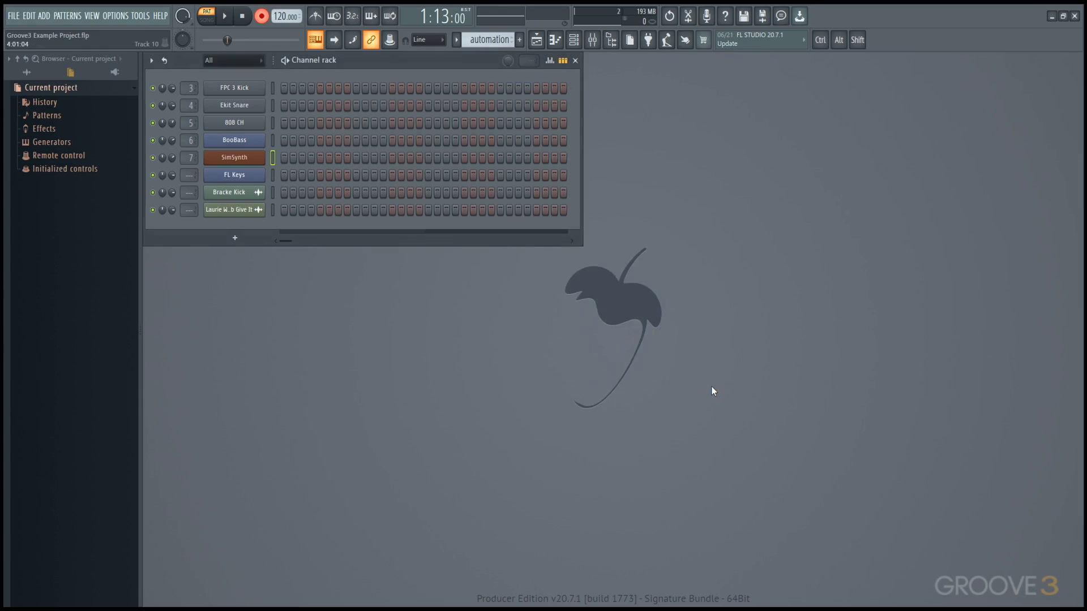
Step: Open SimSynth and check the SVF CUT controller link: channel 1, controller 2
left_click(256, 158)
left_click_drag(273, 143, 318, 202)
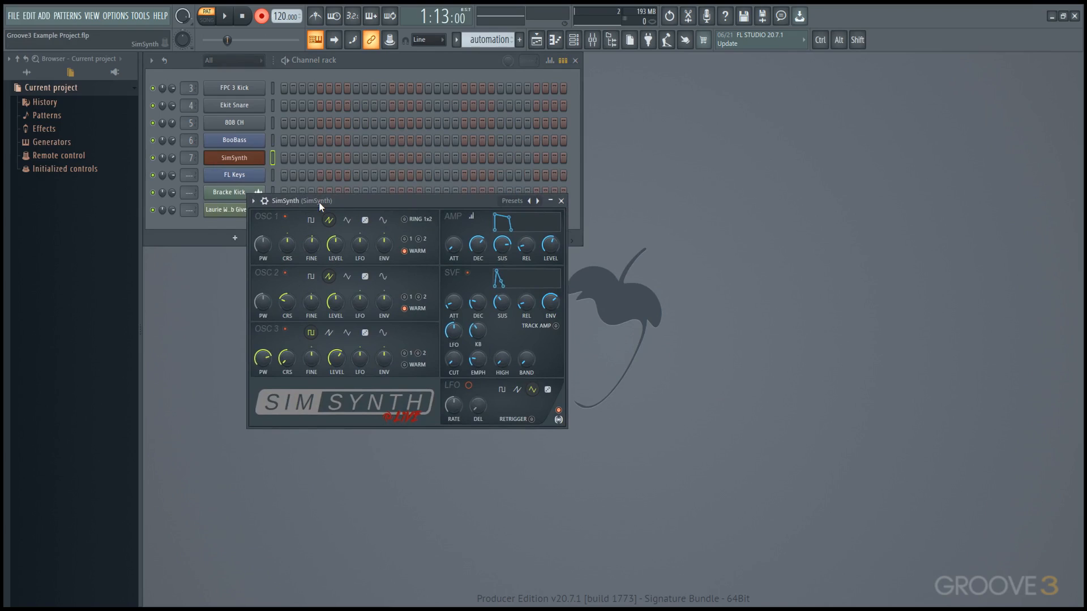
right_click(451, 365)
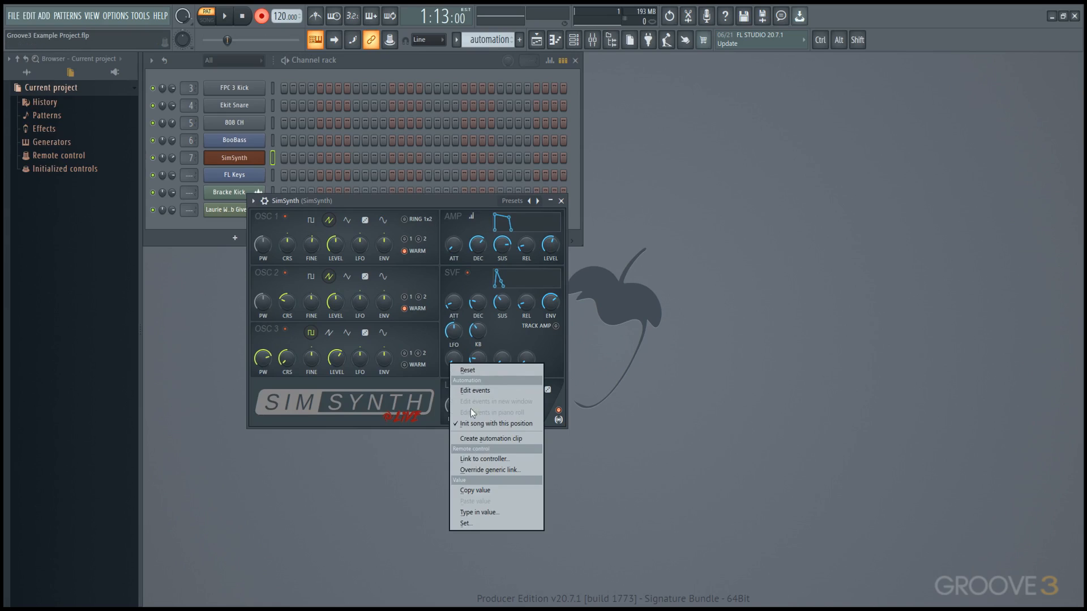
left_click(484, 459)
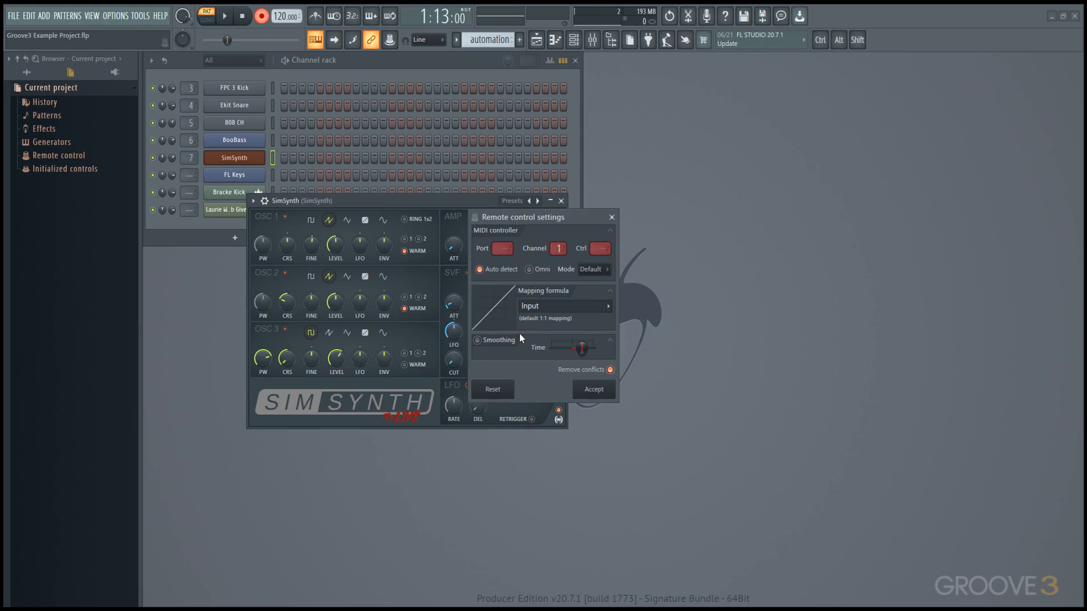
right_click(456, 362)
left_click(491, 459)
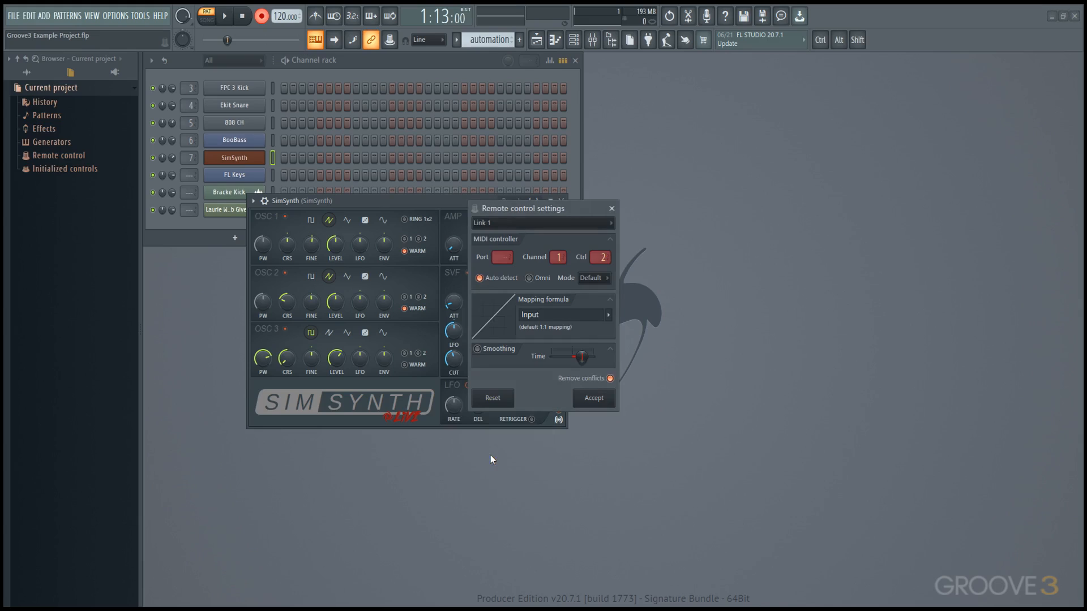
left_click(611, 209)
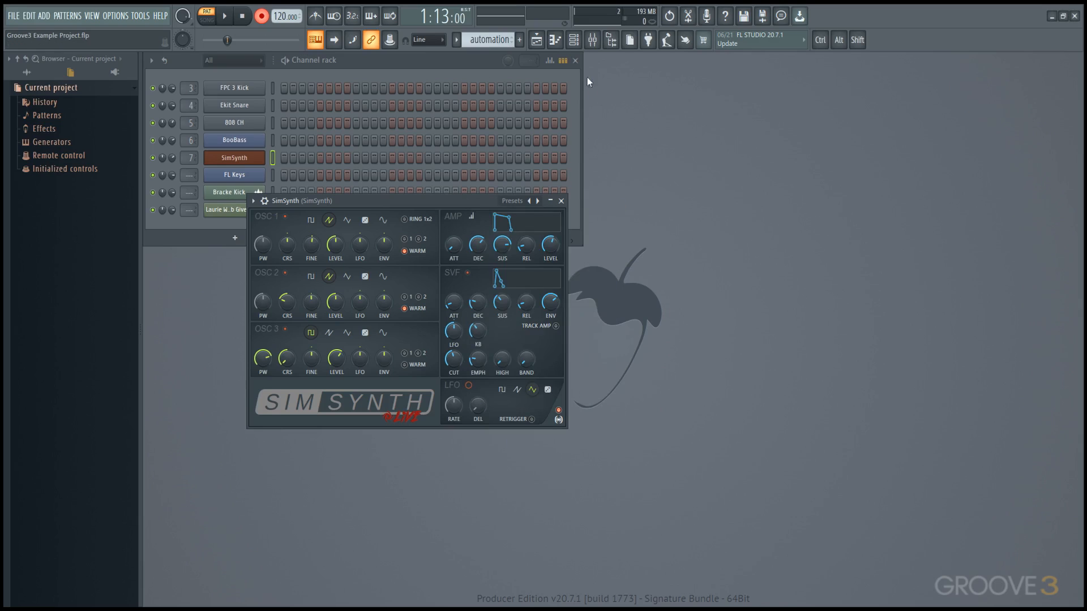
Step: Switch to Song mode and play the song while adjusting SimSynth's SVF CUT
left_click(536, 40)
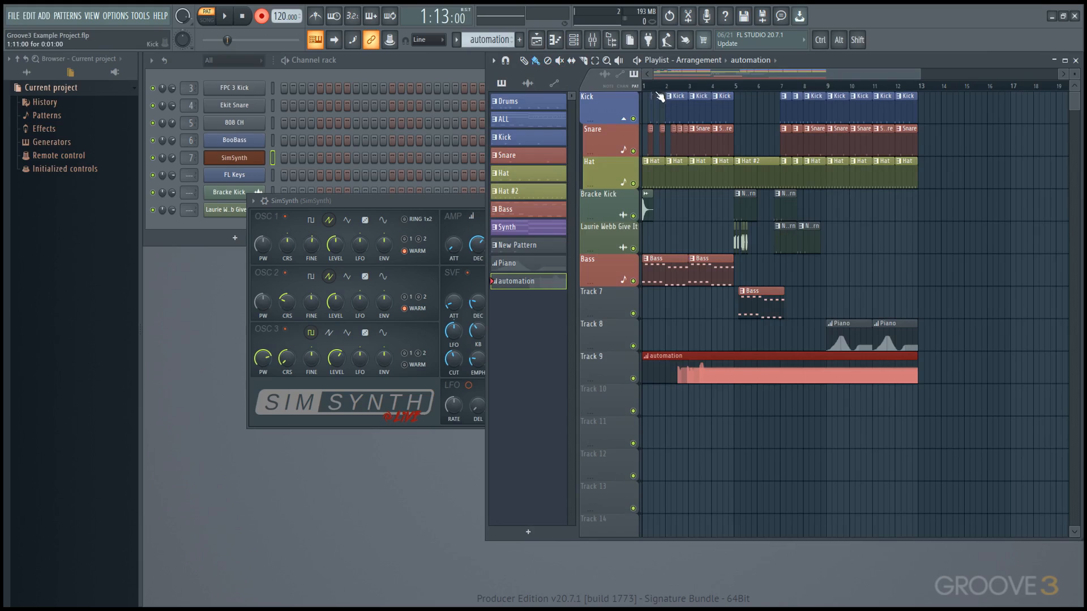
key("space")
left_click(462, 205)
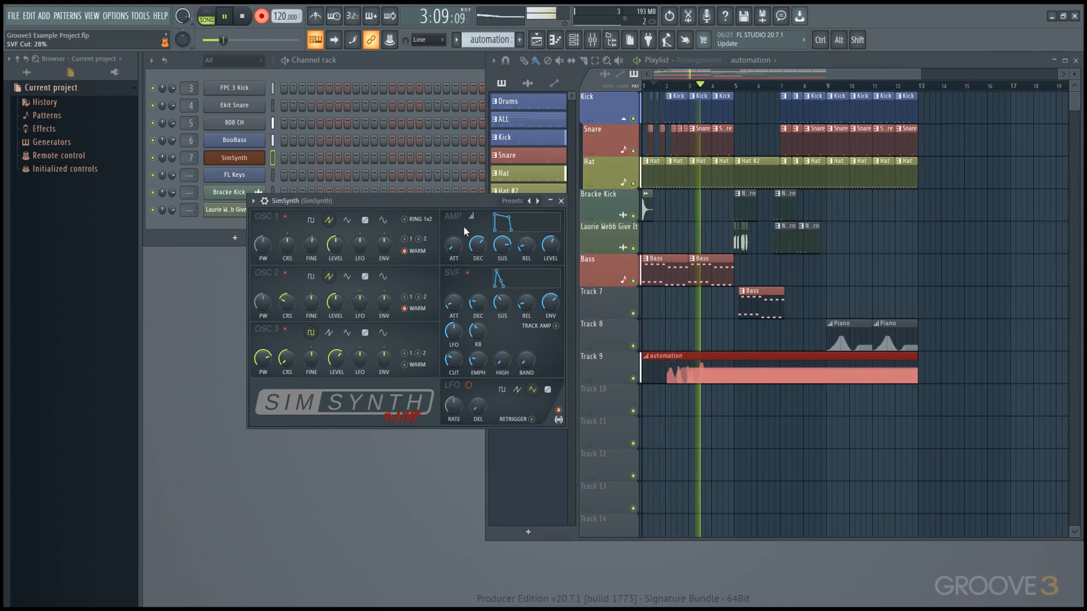
key("space")
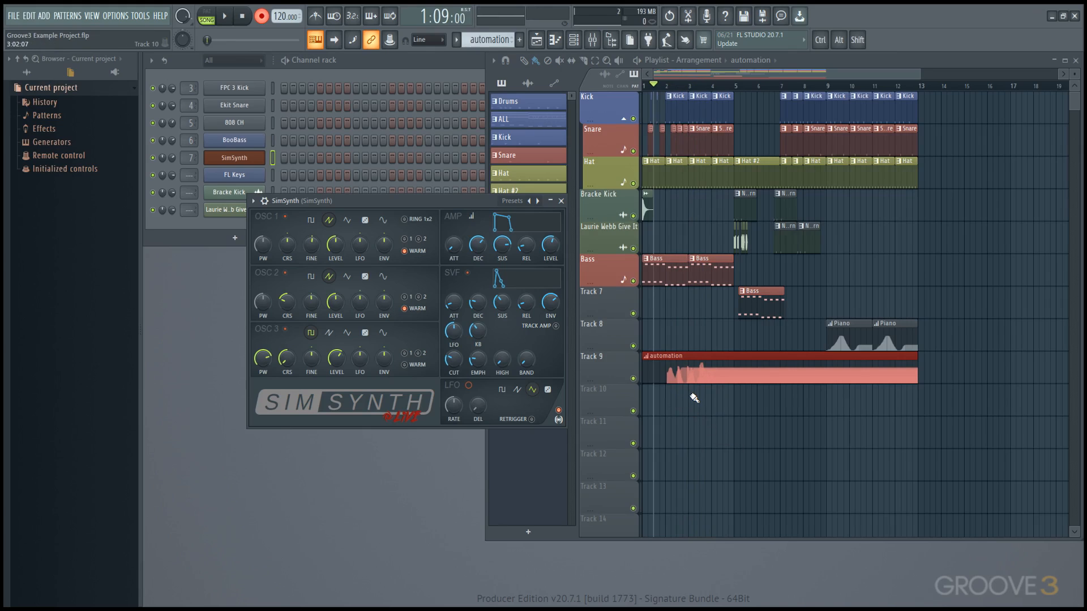
Step: Play the song again from bar 2, then bring the Channel rack forward
scroll(687, 397, "up", 6)
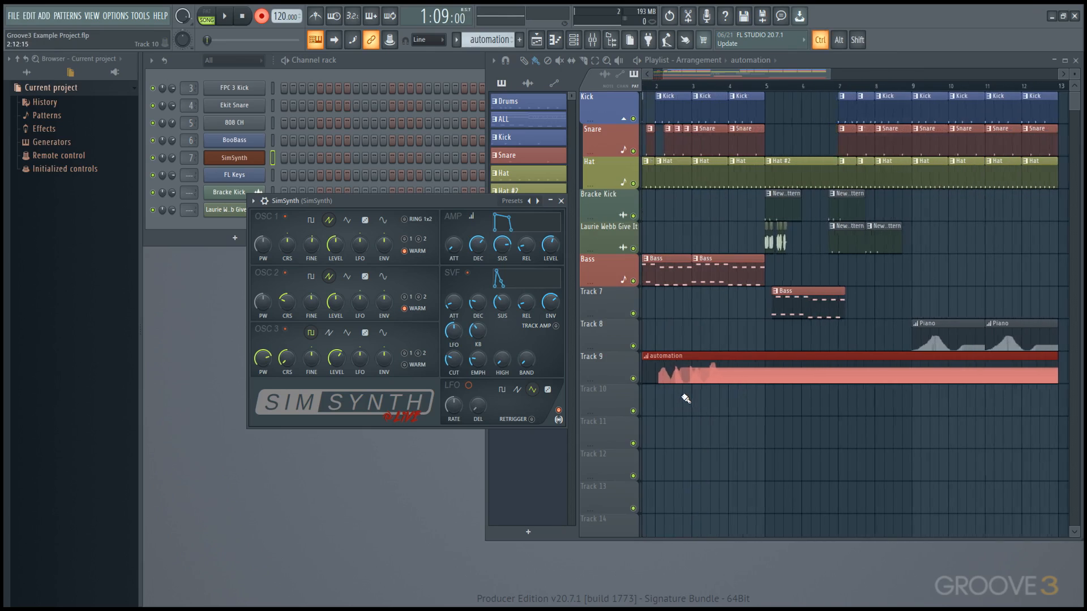
left_click(690, 86)
key("space")
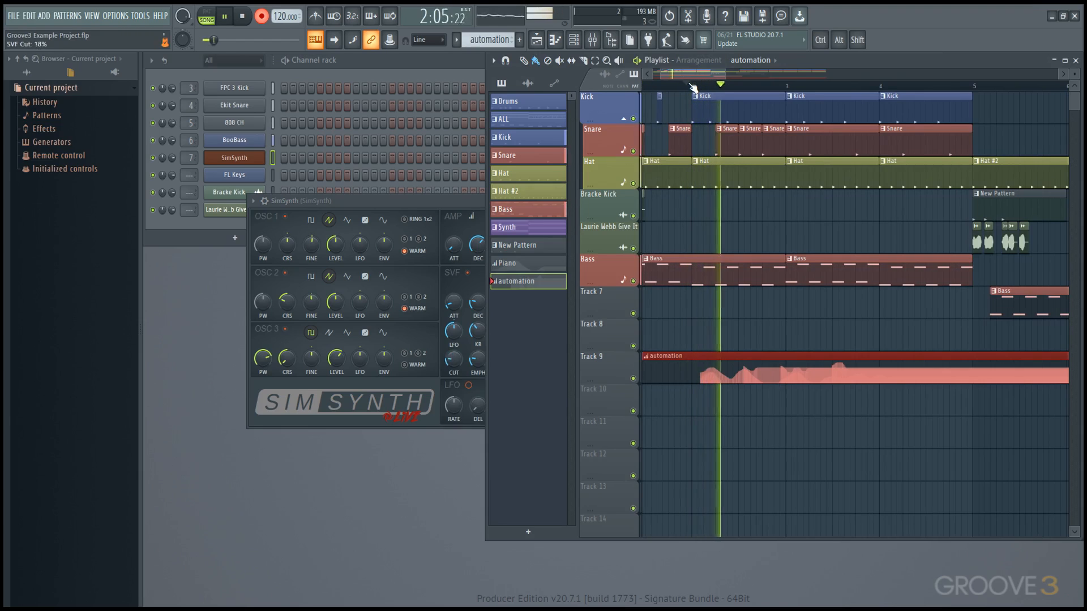
key("space")
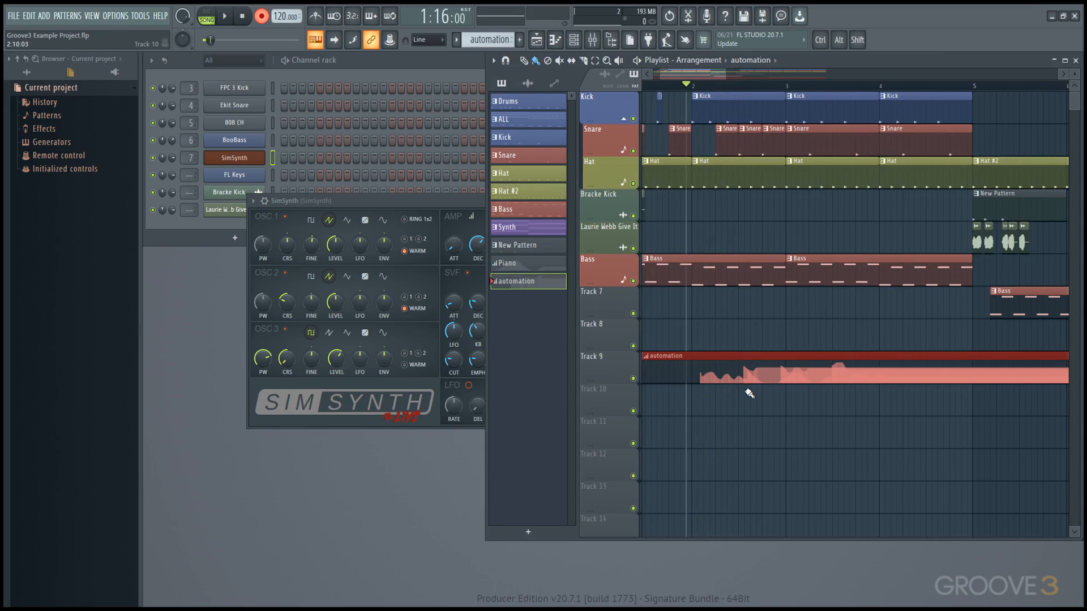
scroll(749, 393, "down", 5)
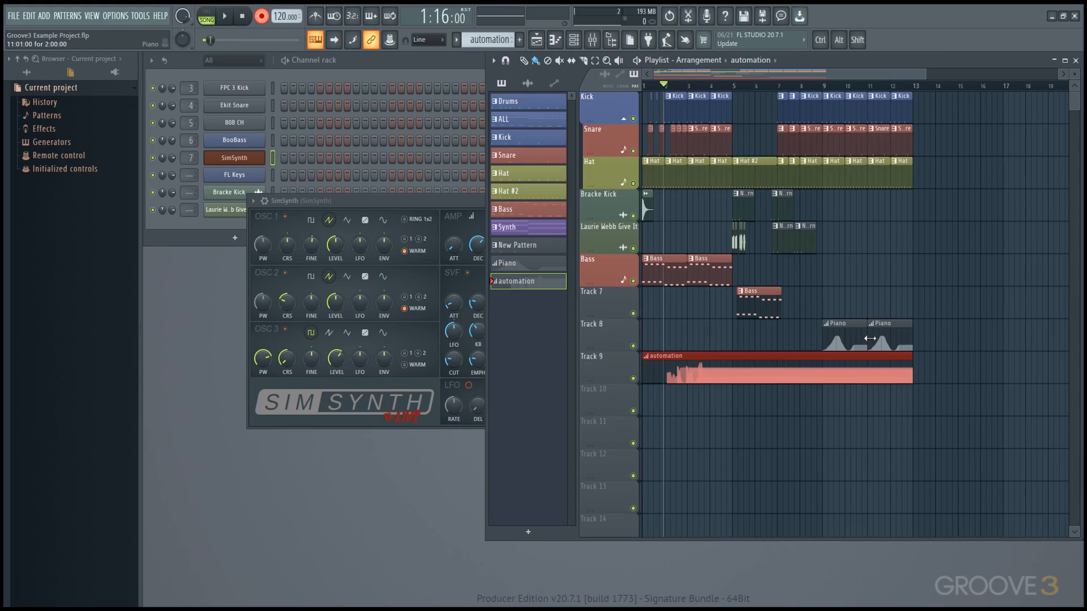
left_click(366, 70)
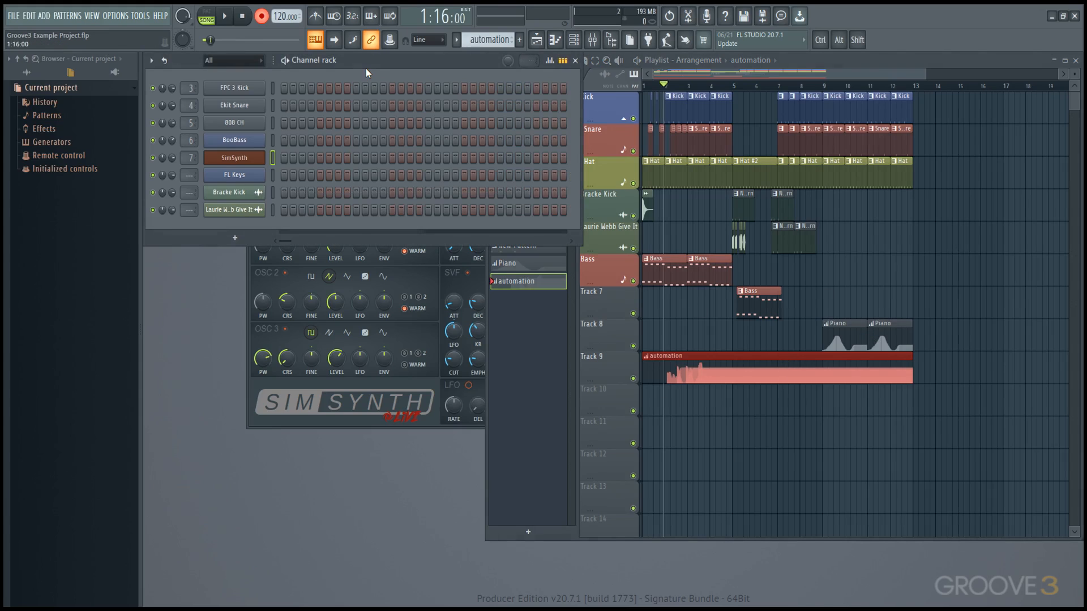